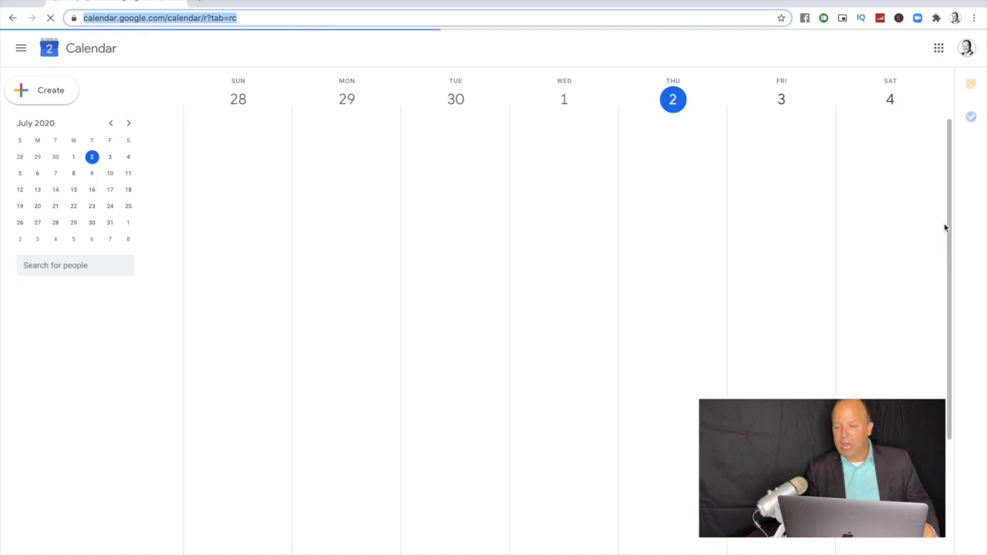
# Step: Review the routine week down through the evening events, then open a new Chrome tab
pyautogui.scroll(3, 890, 249)
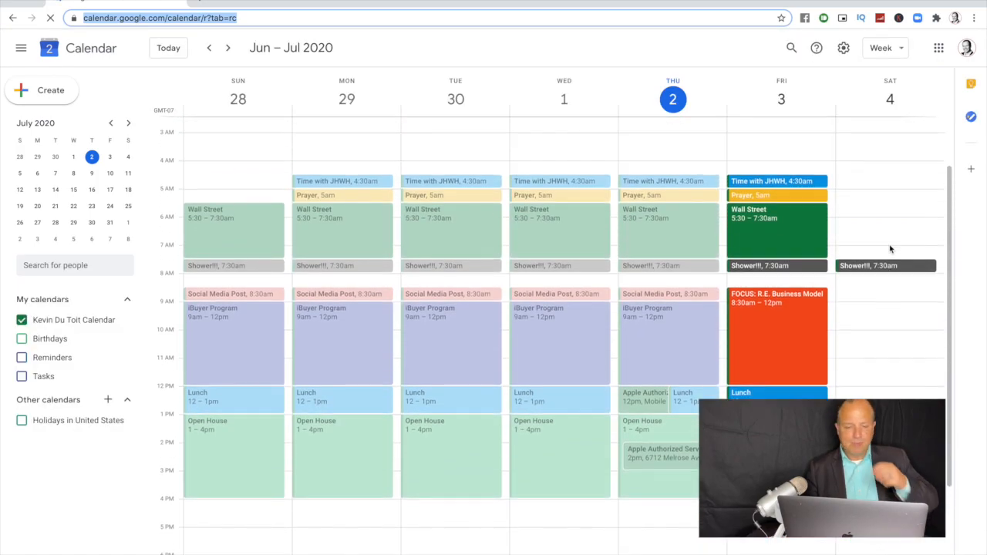
pyautogui.scroll(-1, 890, 249)
pyautogui.scroll(-5, 889, 249)
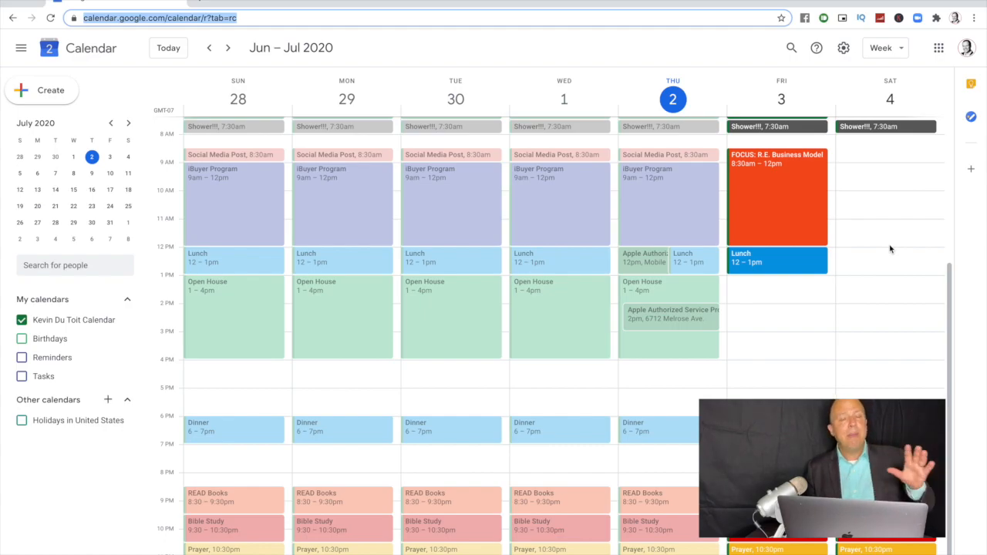
pyautogui.click(199, 1)
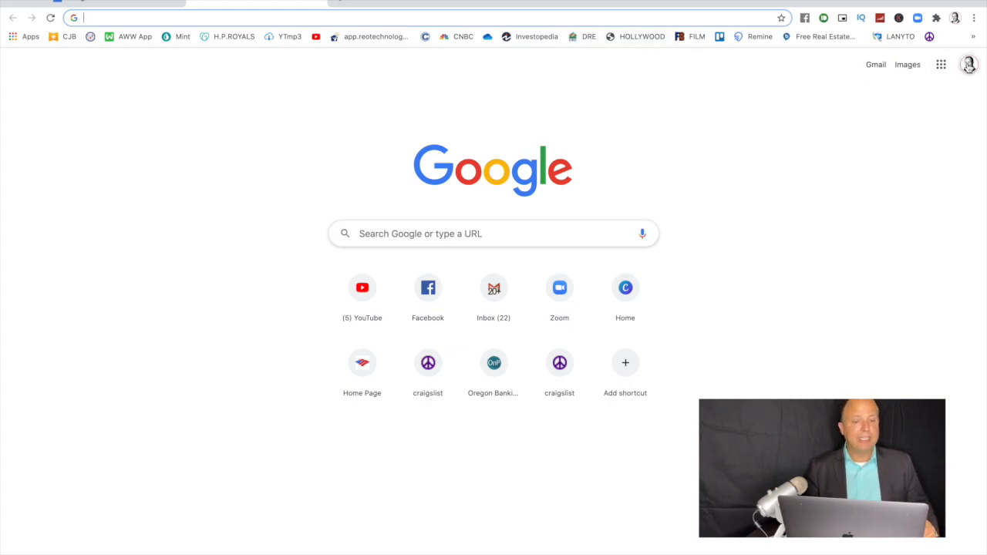
# Step: From the account menu, add another account and create a new one for personal use
pyautogui.click(969, 65)
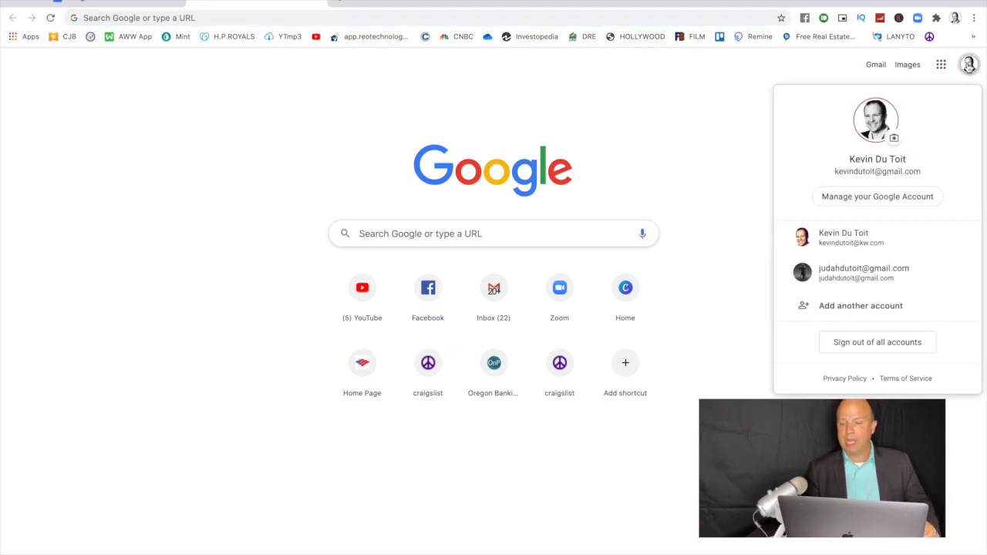
pyautogui.click(882, 306)
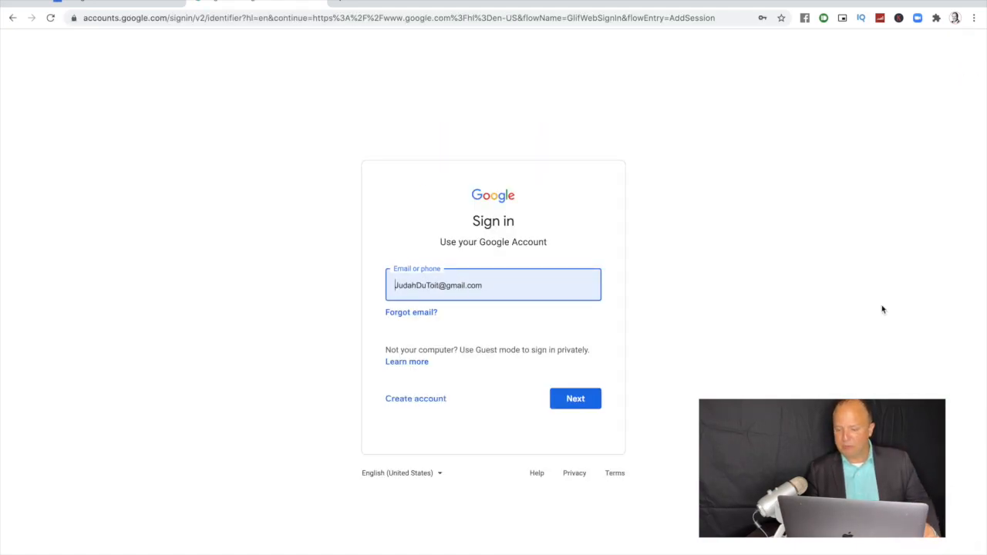
pyautogui.click(426, 402)
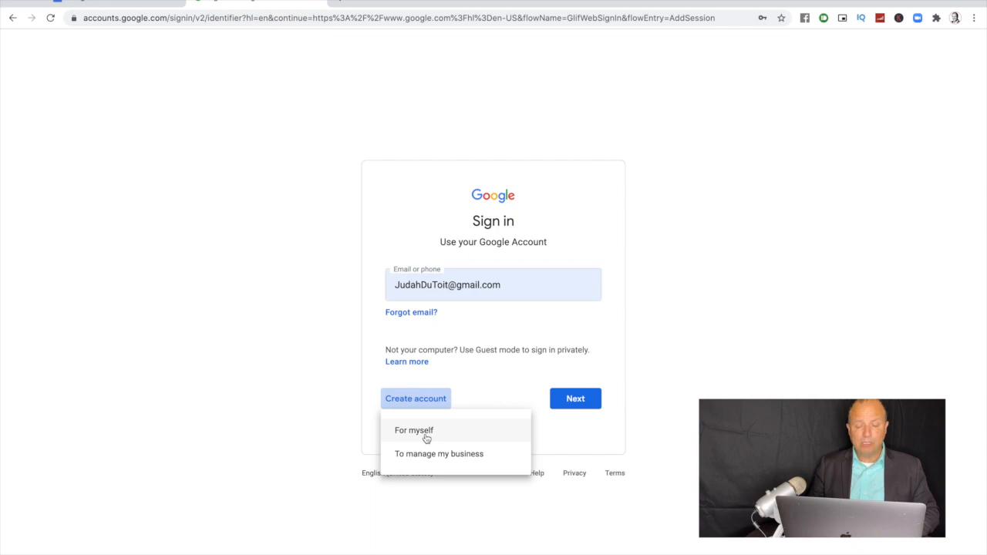
pyautogui.click(425, 438)
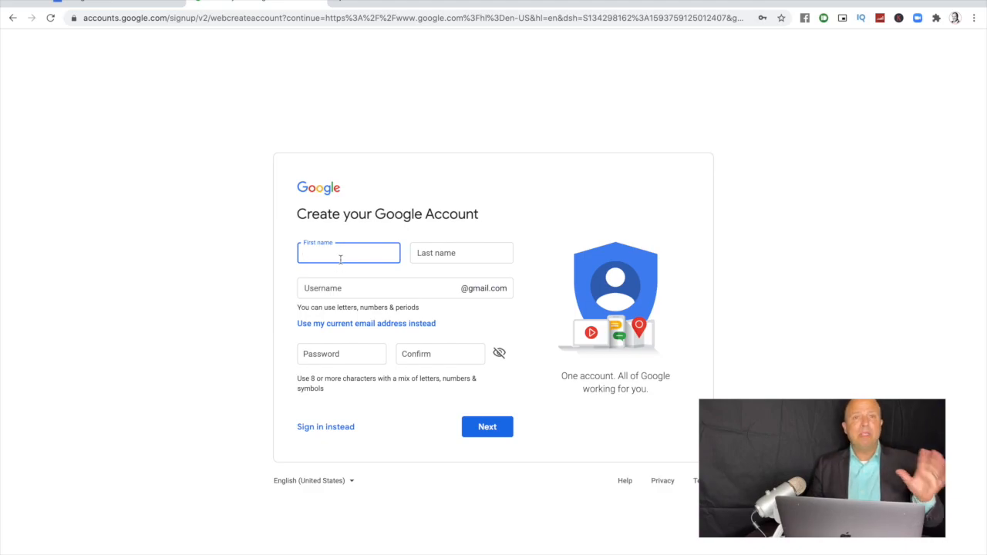
# Step: Enter the new account's first and last name, correcting a typo in the last name
pyautogui.press('Tab')
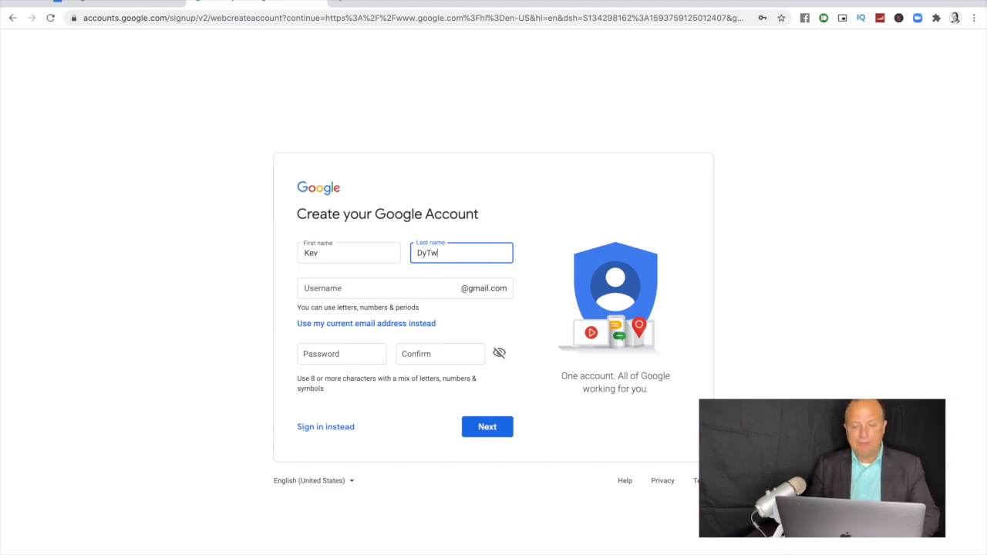
# Step: Choose a username, enter and confirm the account password, and submit the form
pyautogui.click(305, 287)
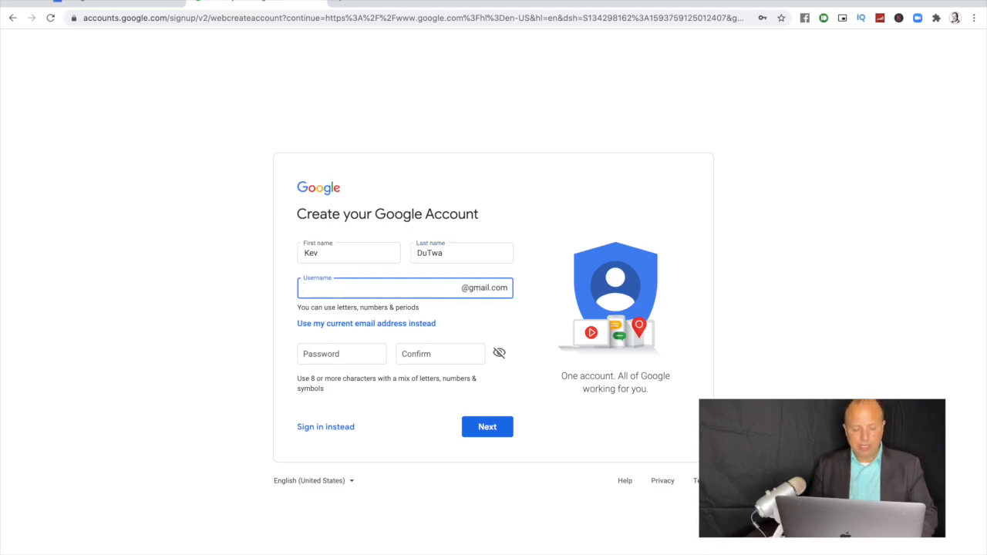
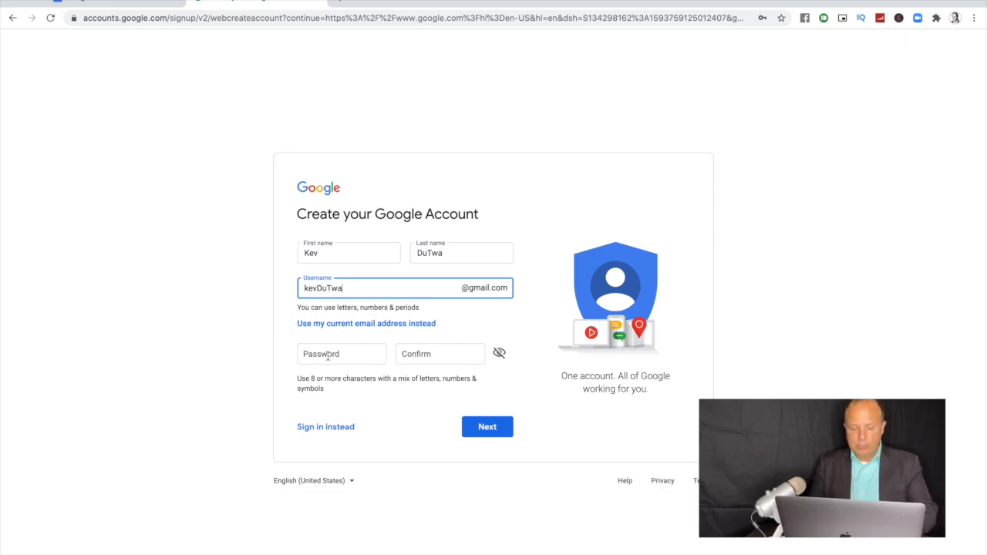
pyautogui.click(328, 356)
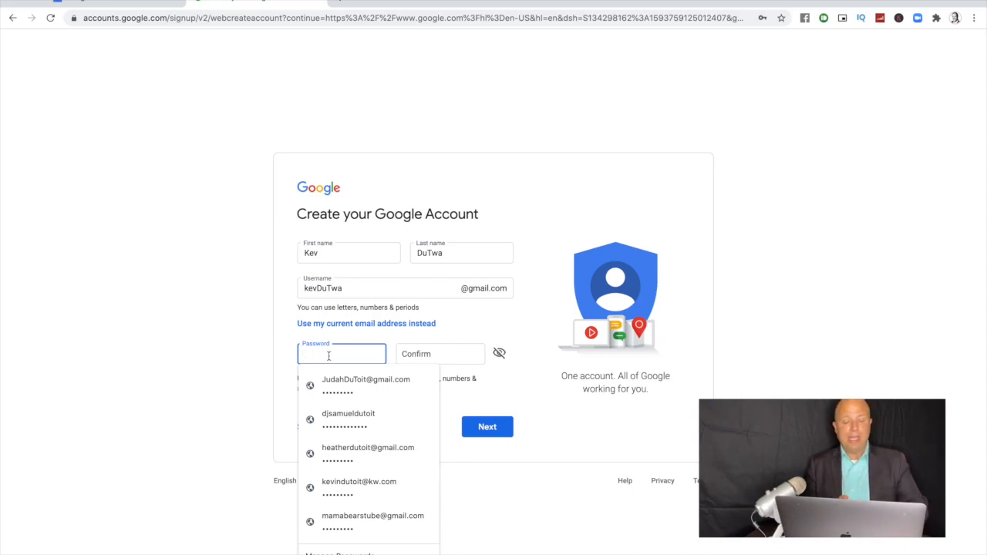
pyautogui.write('•••')
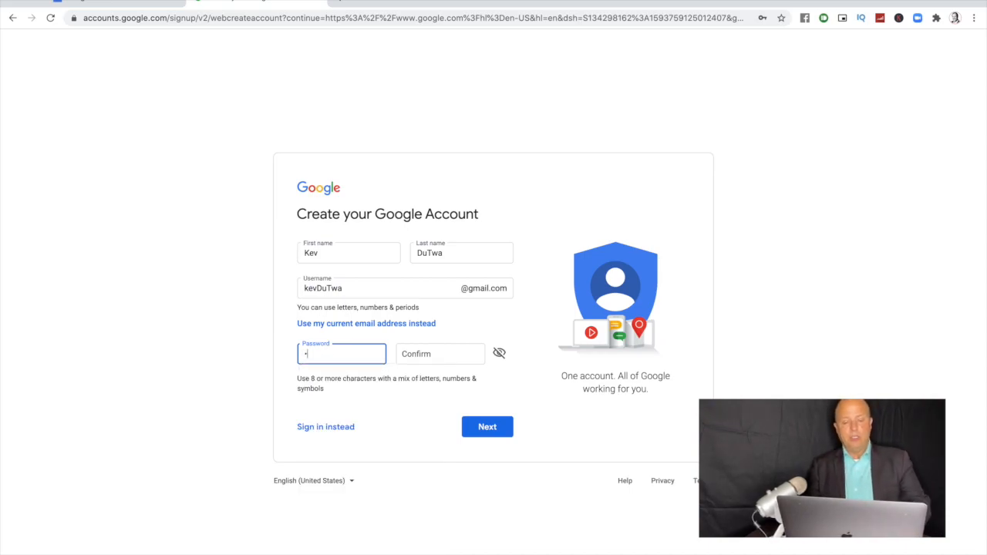
pyautogui.write('••••••')
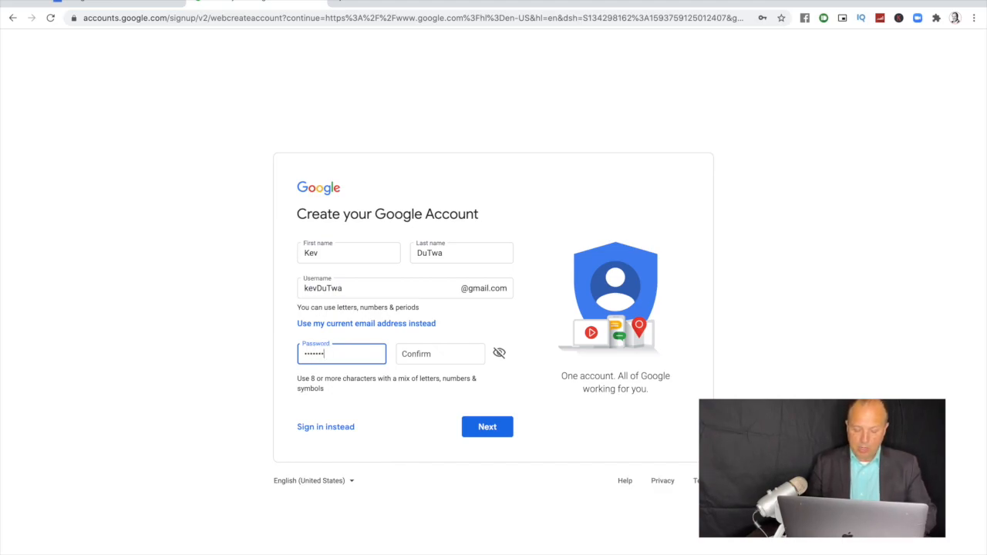
pyautogui.click(432, 352)
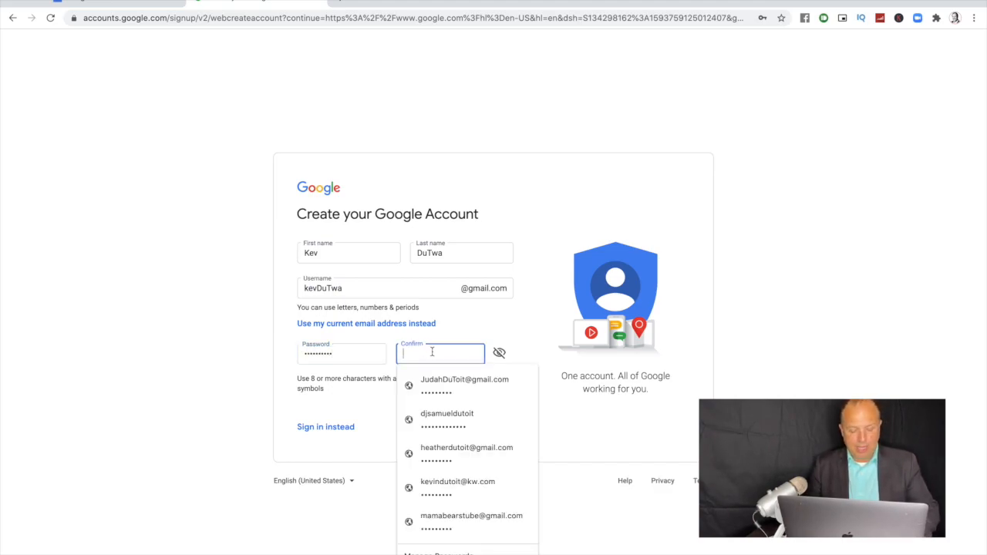
pyautogui.write('•••')
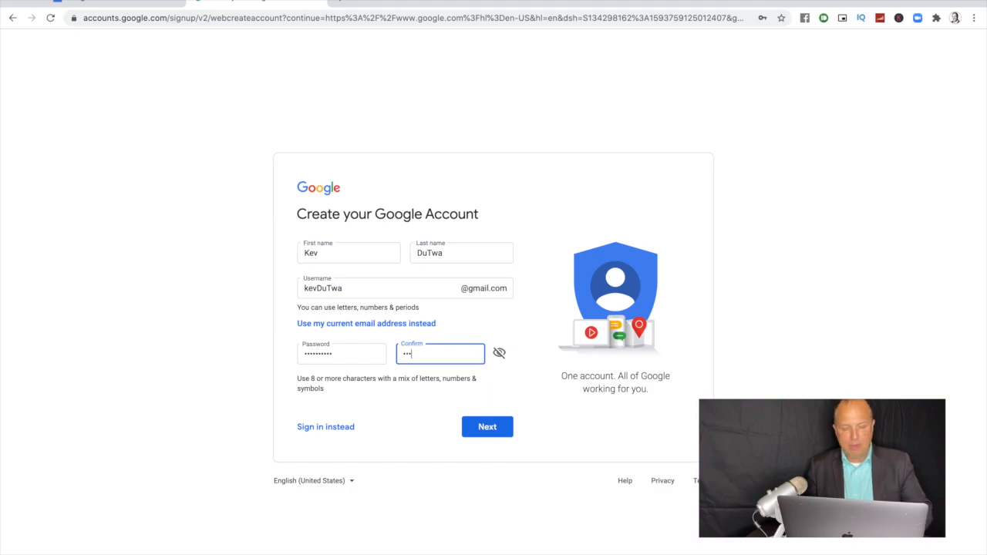
pyautogui.write('•••••••')
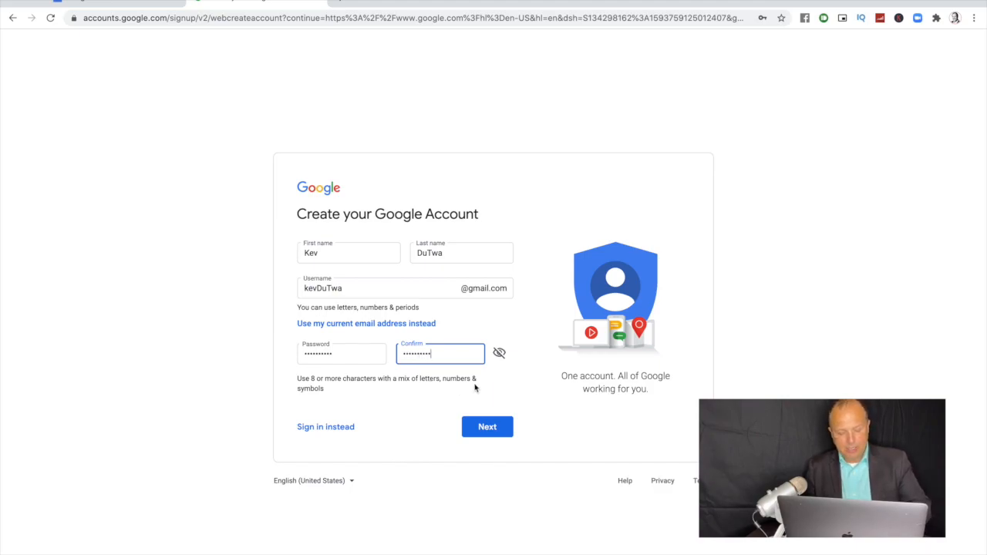
pyautogui.click(488, 429)
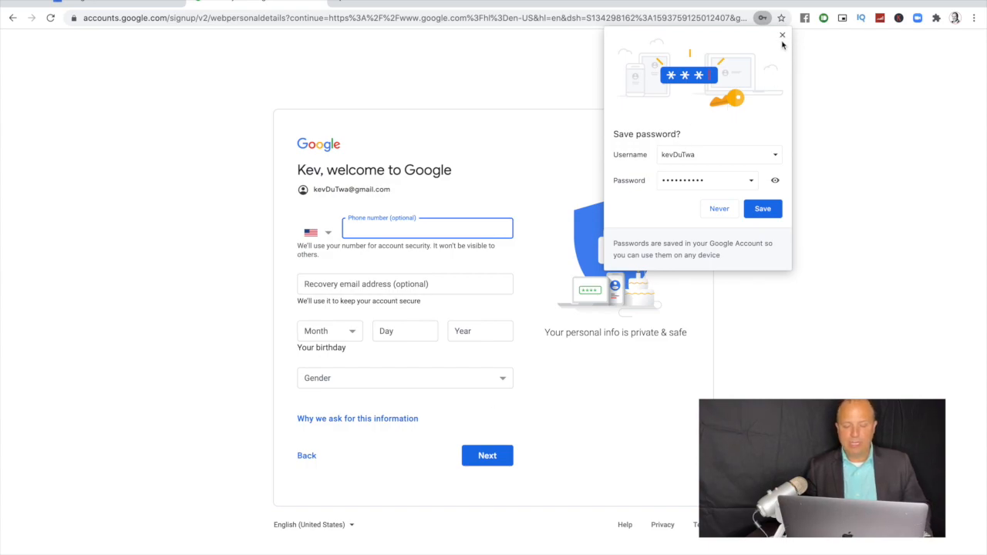
# Step: Dismiss the save-password prompt, then enter the phone number and date of birth
pyautogui.click(761, 210)
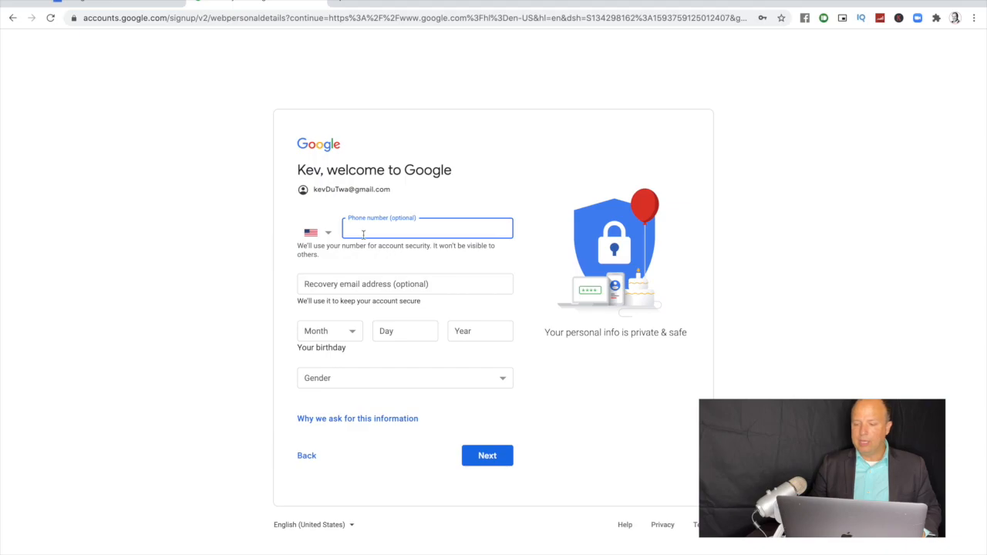
pyautogui.write('949-8')
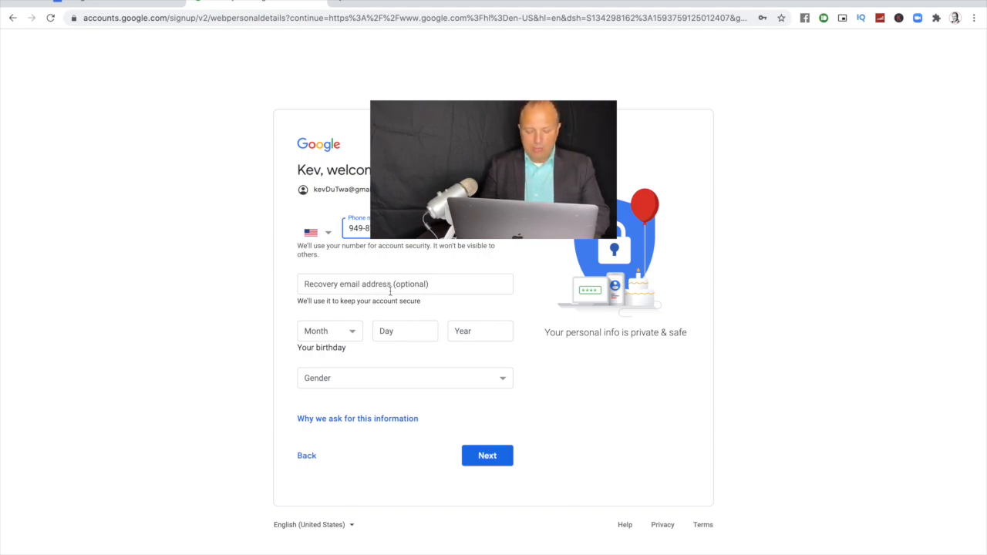
pyautogui.click(357, 333)
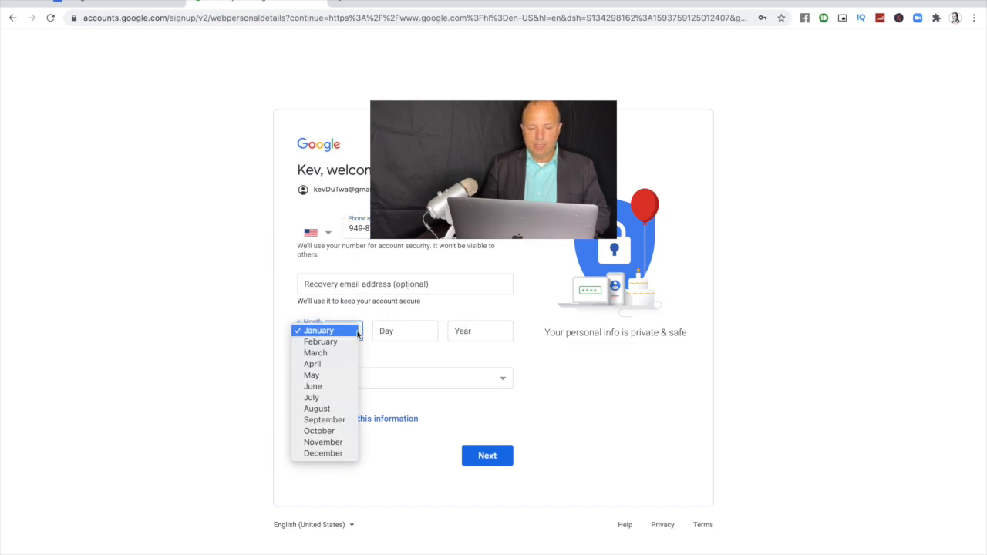
pyautogui.click(337, 453)
pyautogui.click(409, 329)
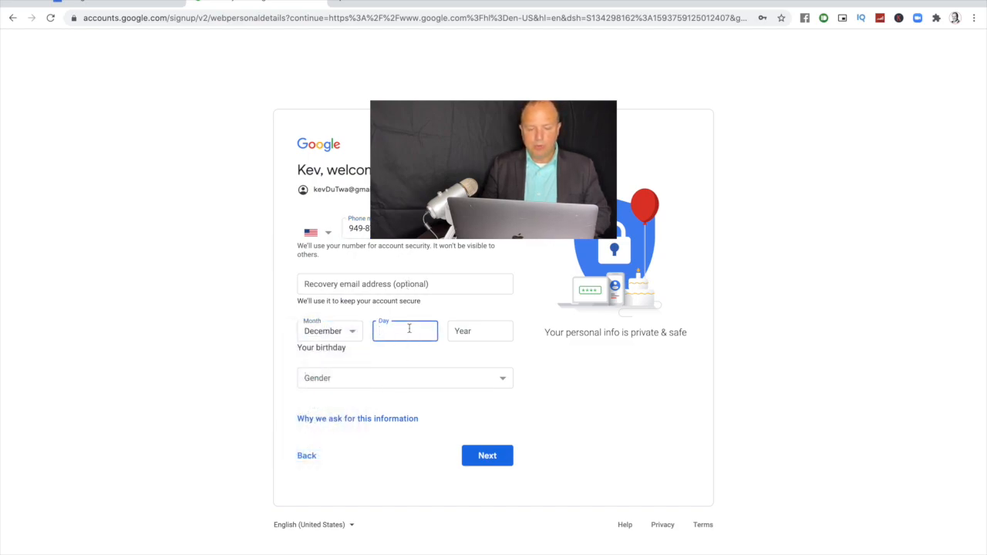
pyautogui.write('11')
pyautogui.click(480, 336)
pyautogui.write('1974')
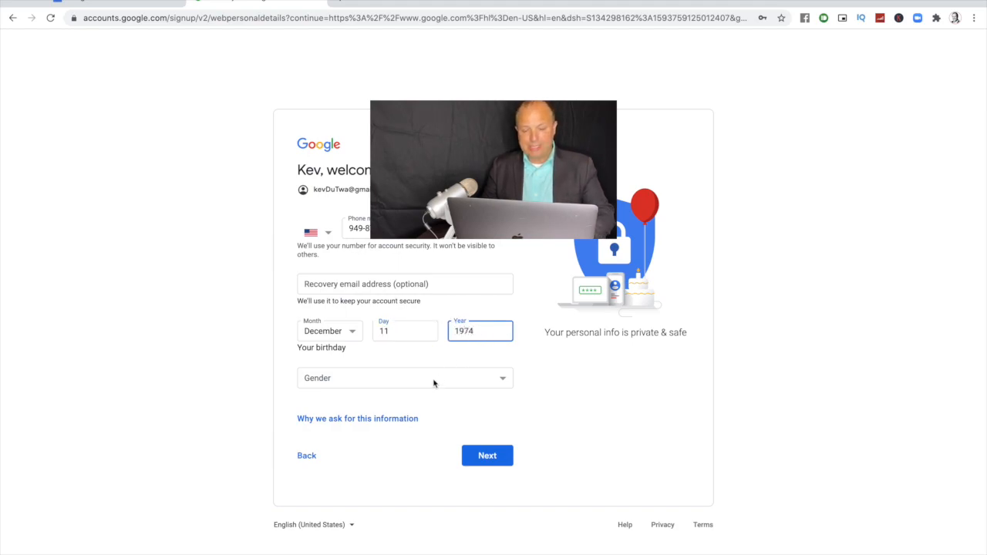
# Step: Set gender to Male, submit the personal details, and continue on to Google Calendar
pyautogui.click(433, 381)
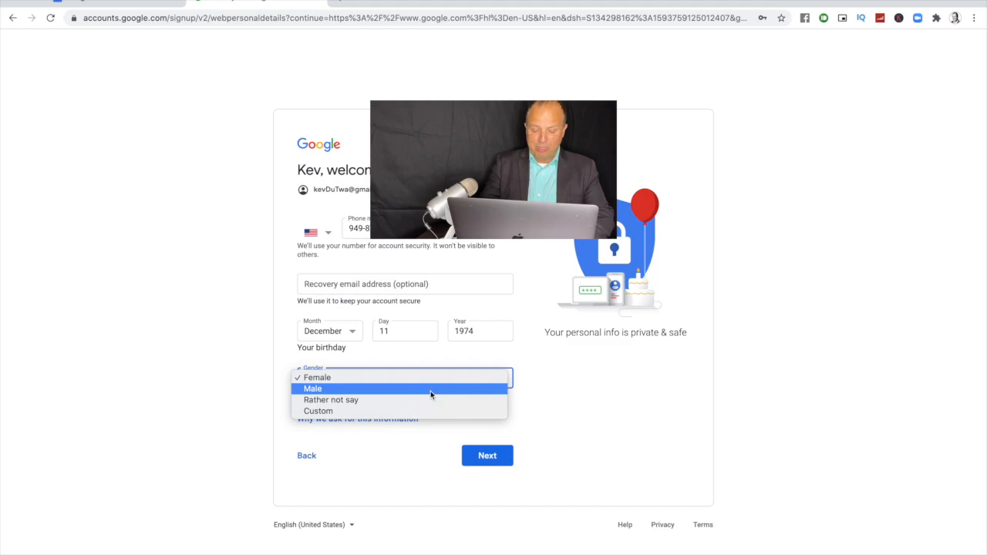
pyautogui.click(431, 390)
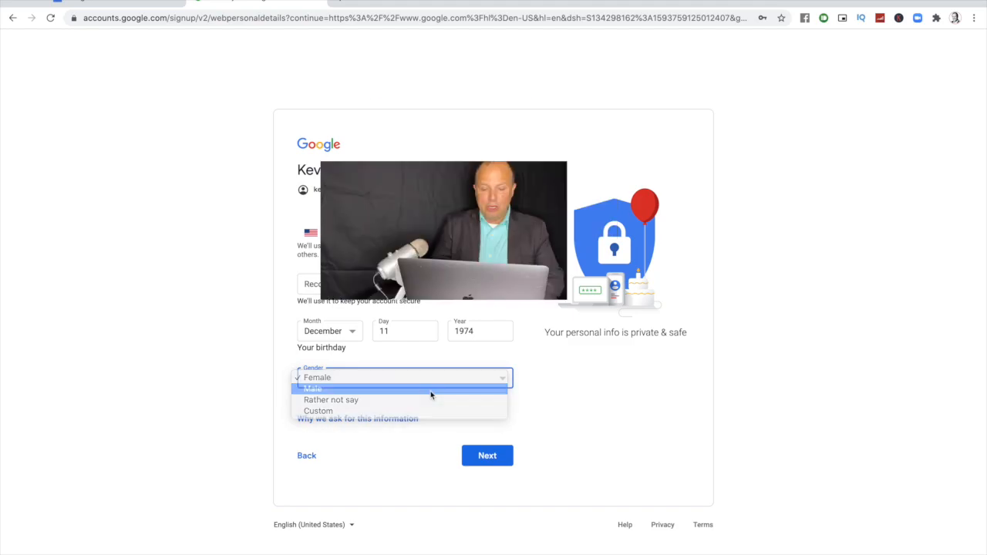
pyautogui.click(484, 455)
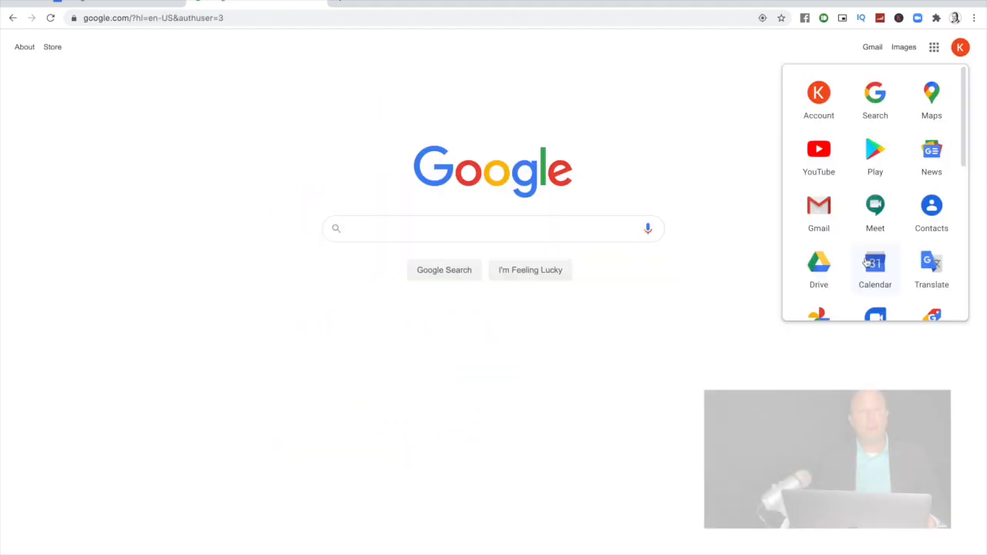
pyautogui.click(867, 263)
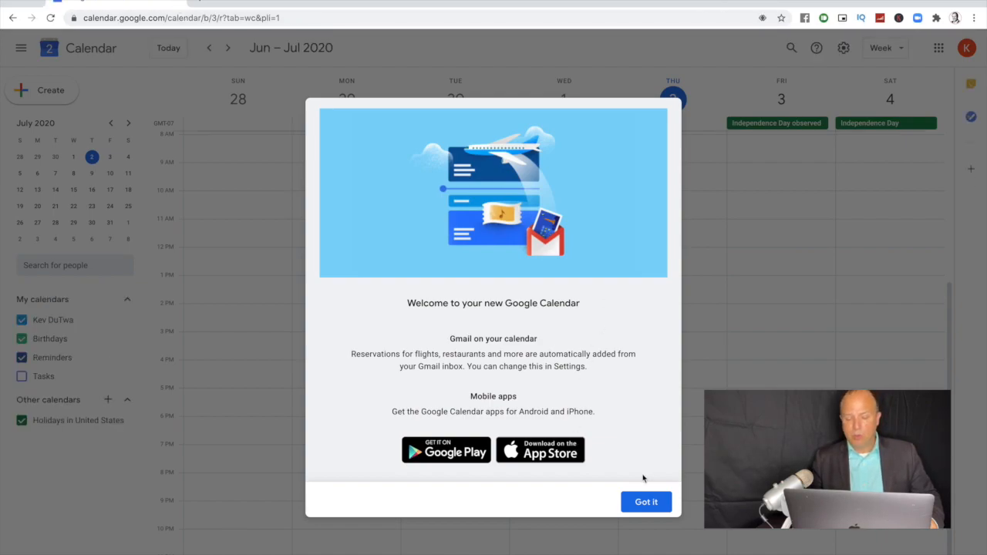
# Step: Dismiss both welcome messages and move the calendar to the week of July 5–11, 2020
pyautogui.click(646, 502)
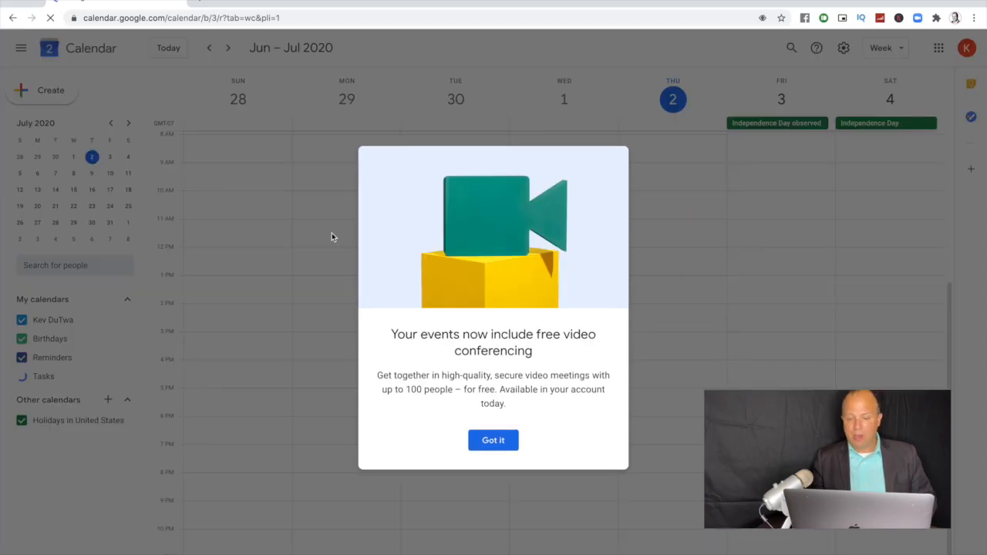
pyautogui.click(494, 440)
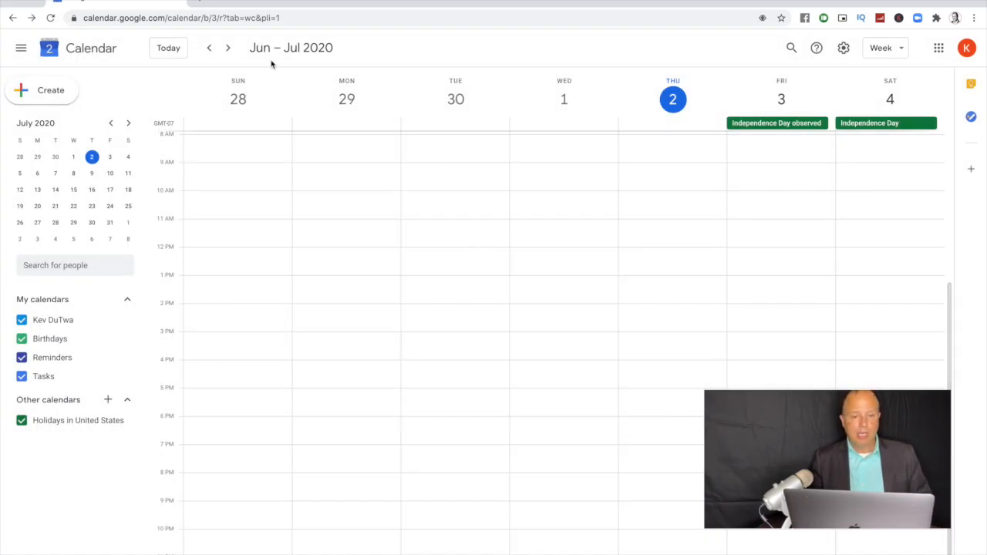
pyautogui.click(227, 48)
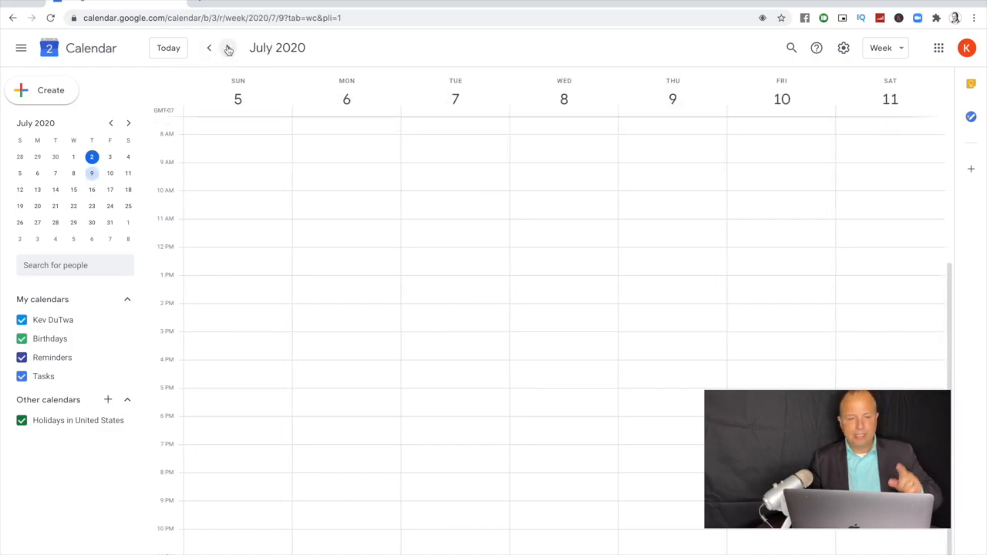
pyautogui.click(209, 47)
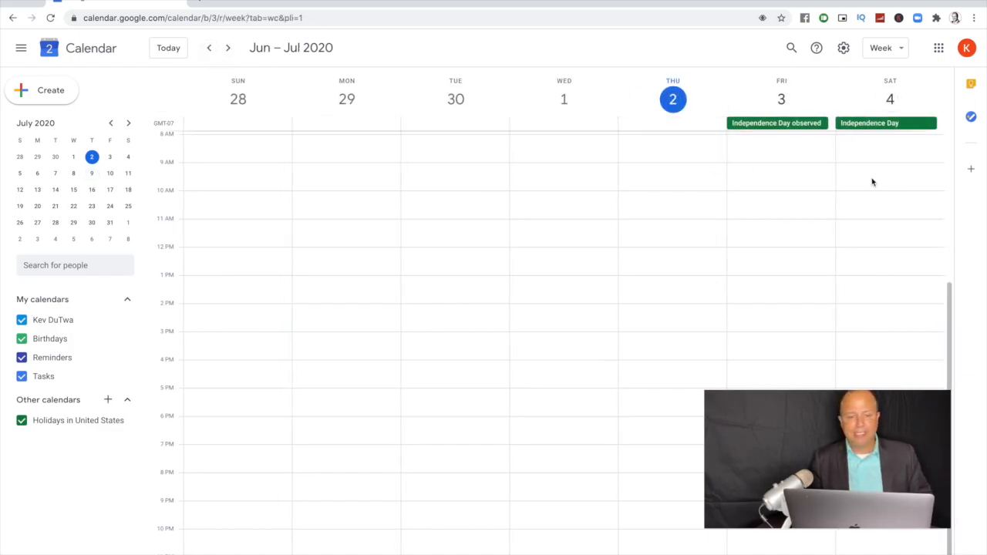
pyautogui.click(228, 49)
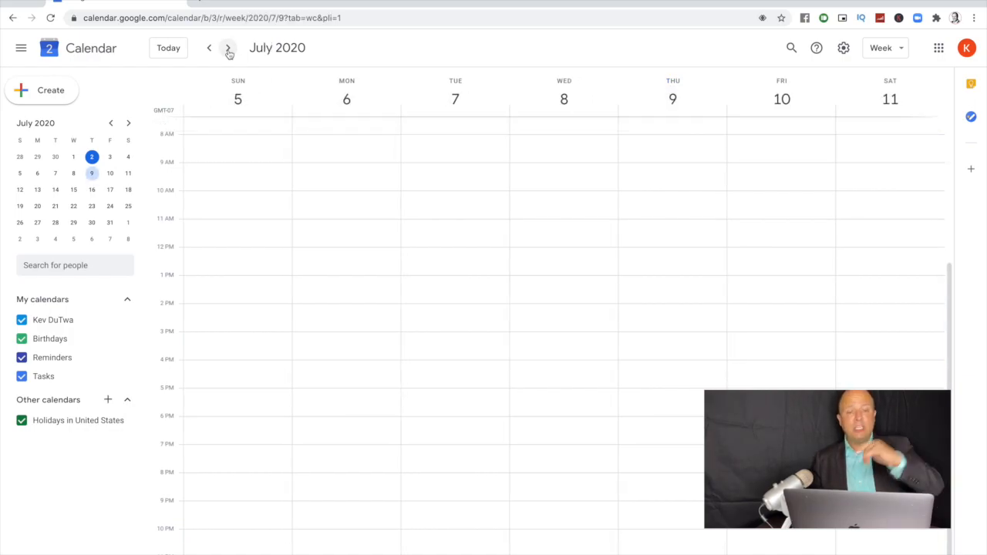
# Step: Create a yellow 'Wake Up' event for Sunday, July 5, 11am–12pm, in the full event editor
pyautogui.click(242, 233)
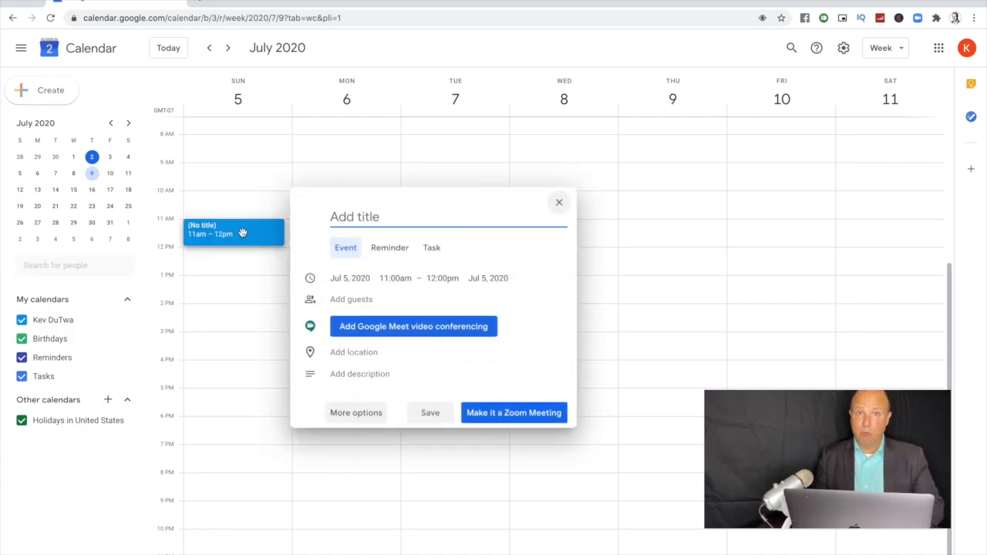
pyautogui.write('W')
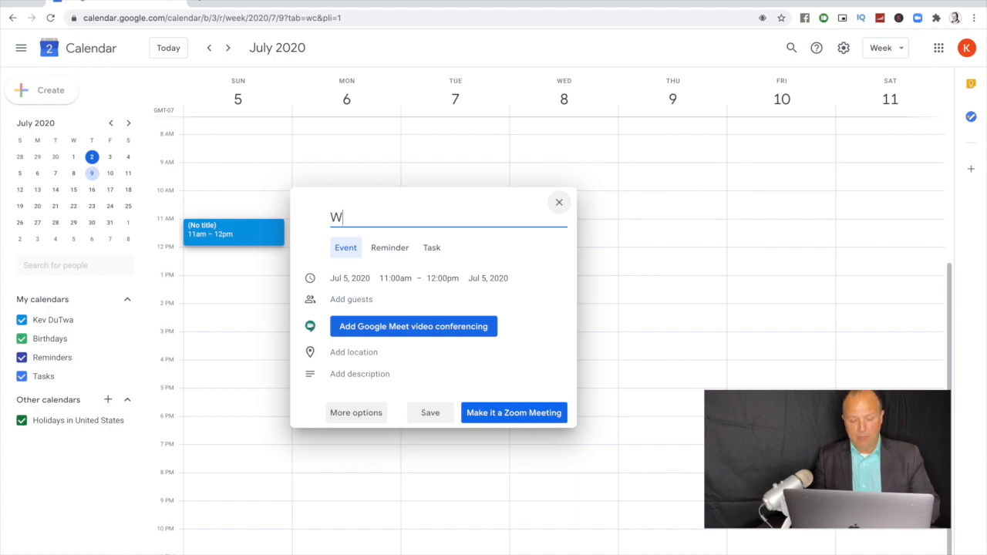
pyautogui.write('ake Up')
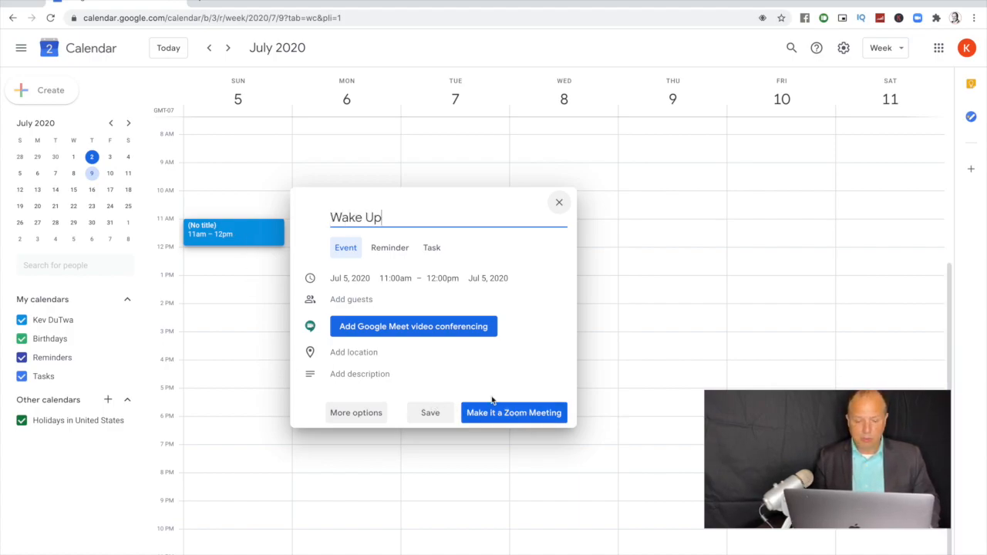
pyautogui.click(353, 416)
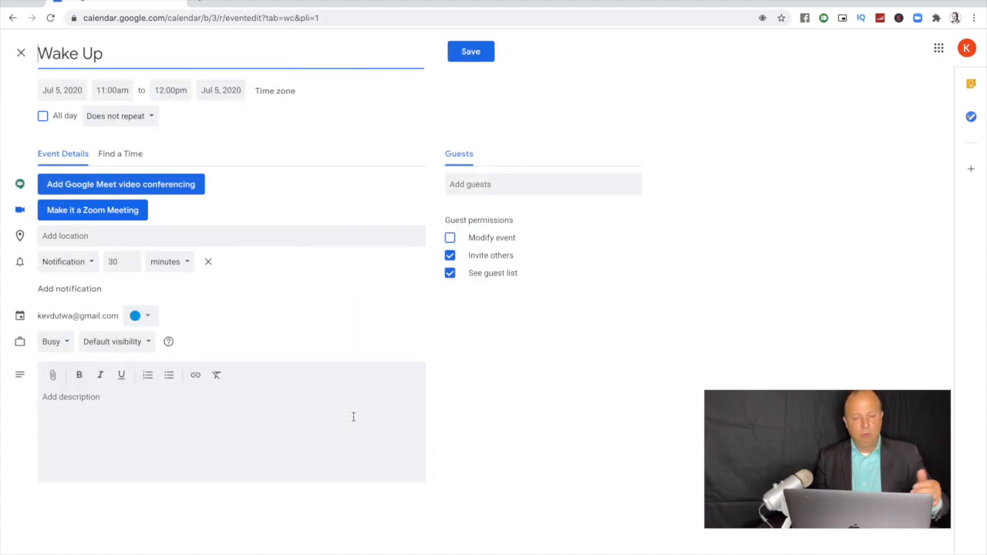
pyautogui.click(149, 316)
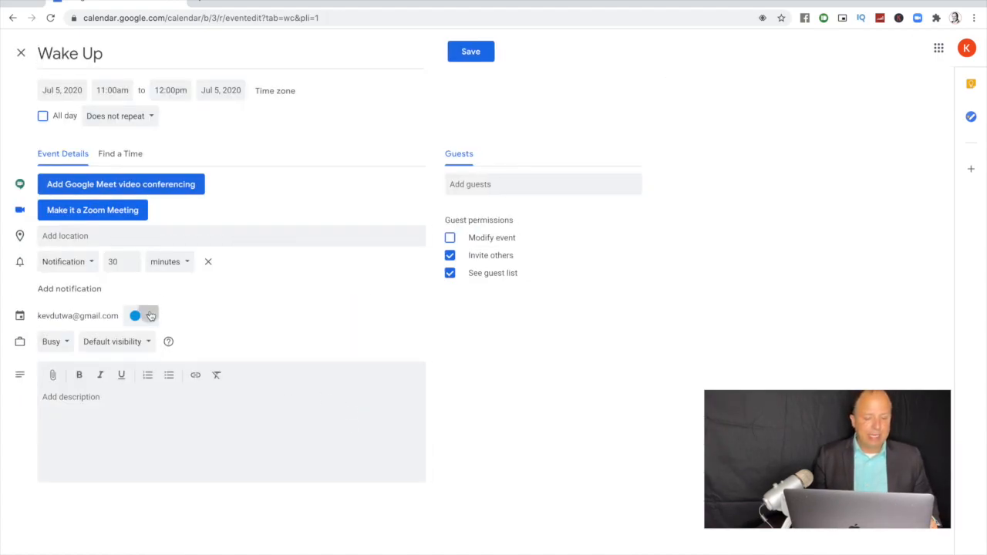
pyautogui.click(149, 330)
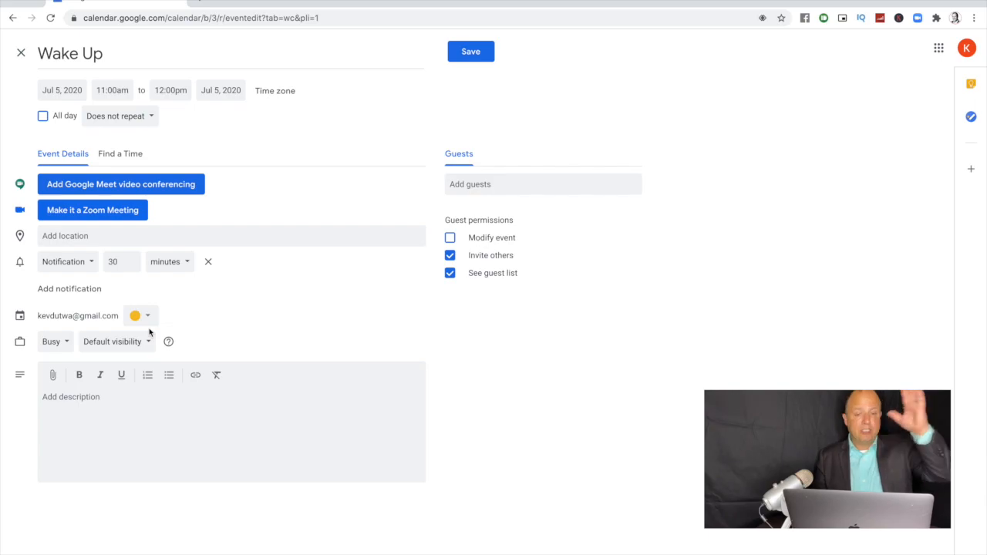
pyautogui.click(135, 124)
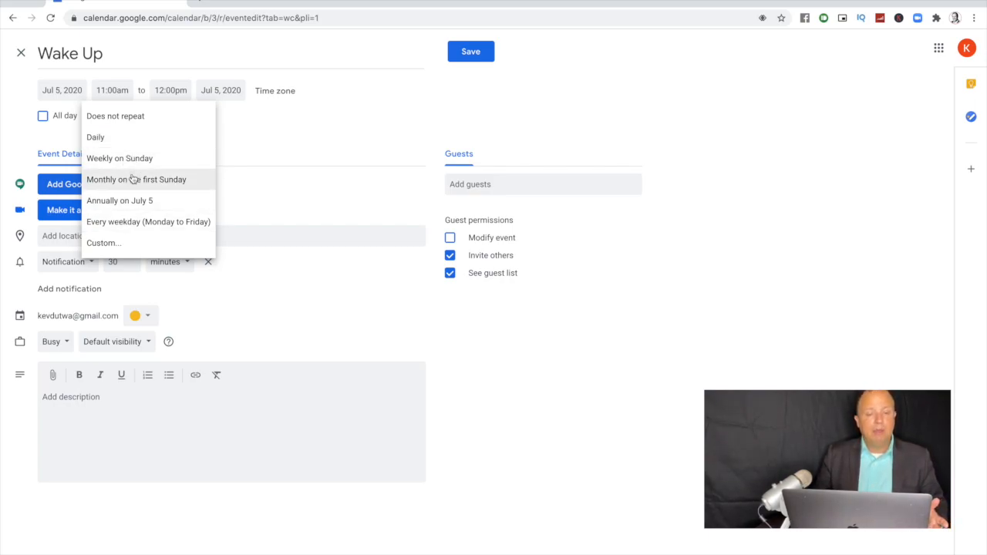
# Step: Set Wake Up to a custom weekly repeat on Monday through Saturday plus Sunday, and save it
pyautogui.click(117, 242)
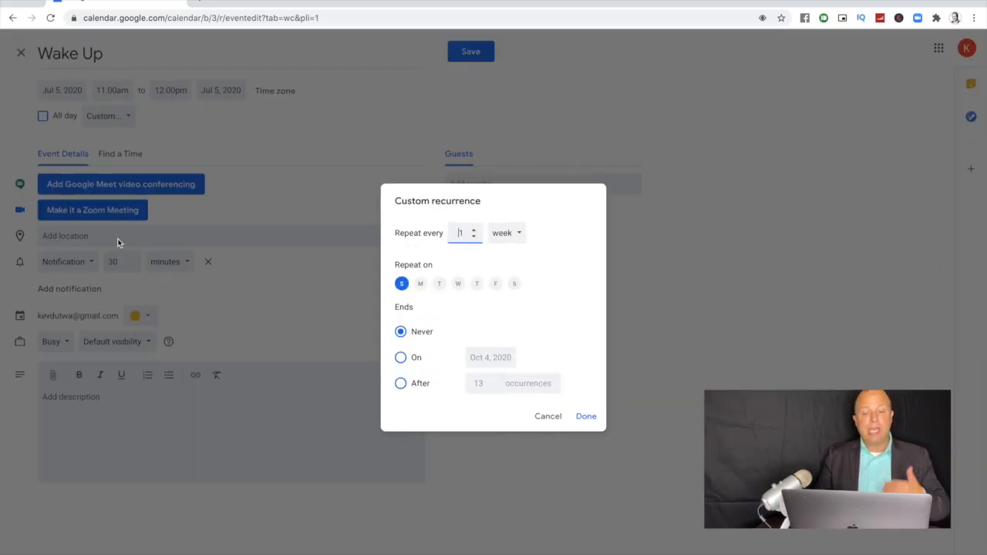
pyautogui.click(421, 286)
pyautogui.click(439, 284)
pyautogui.click(458, 284)
pyautogui.click(476, 284)
pyautogui.click(495, 284)
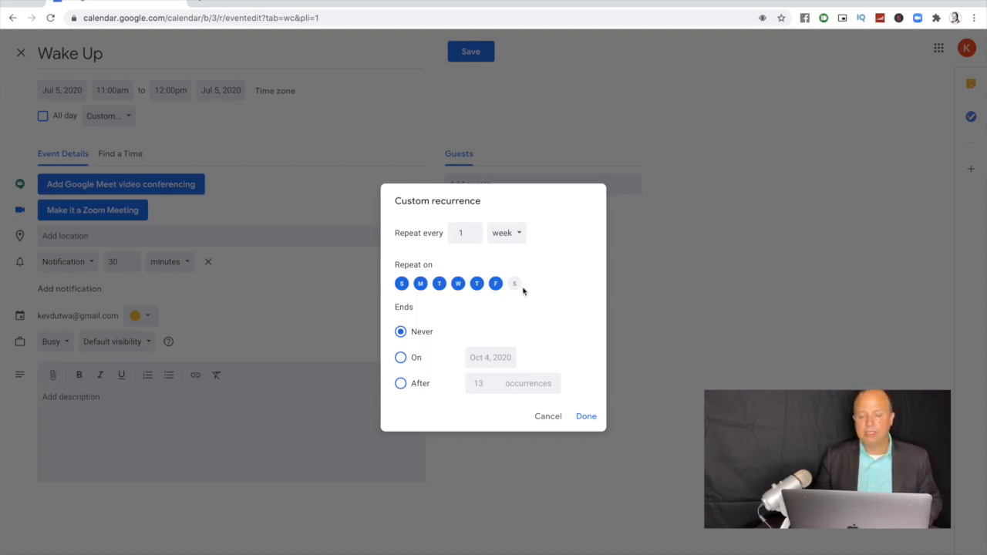
pyautogui.click(514, 284)
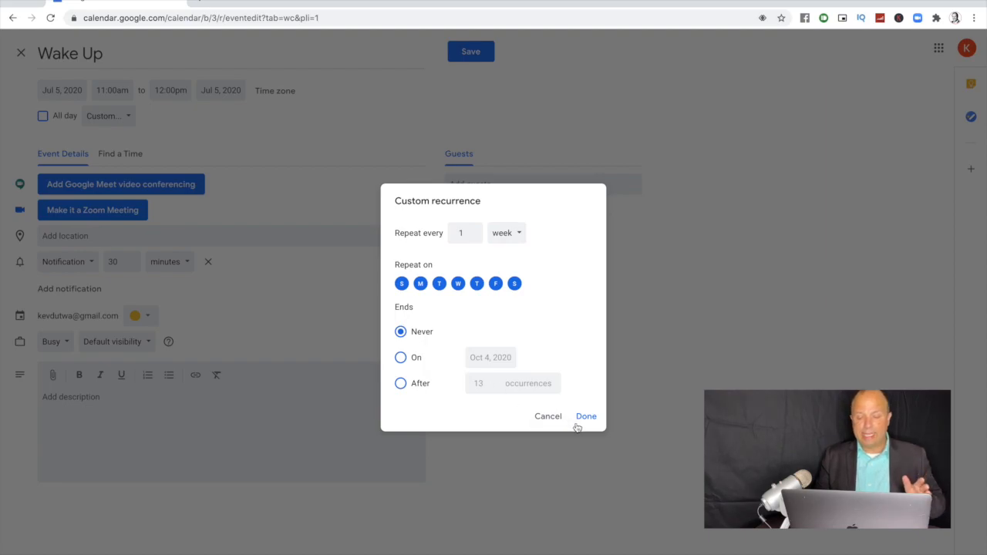
pyautogui.click(581, 421)
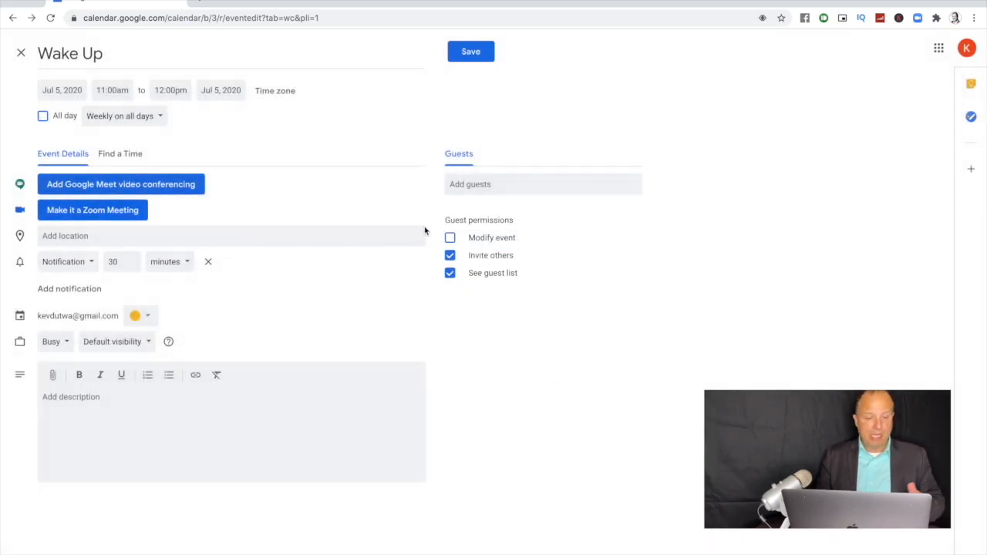
pyautogui.click(466, 59)
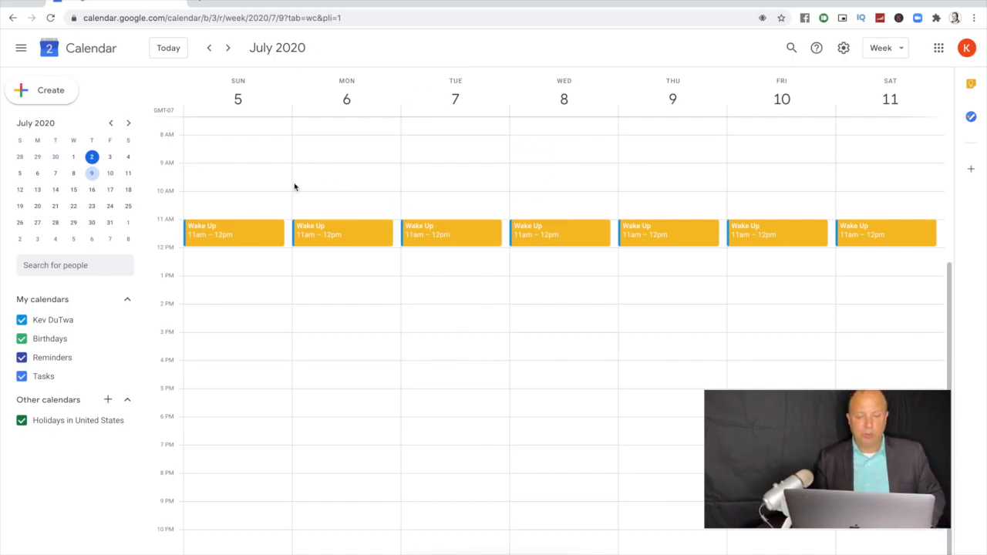
# Step: Edit Wake Up's custom repeat to Sunday only by deselecting Monday through Saturday
pyautogui.click(255, 233)
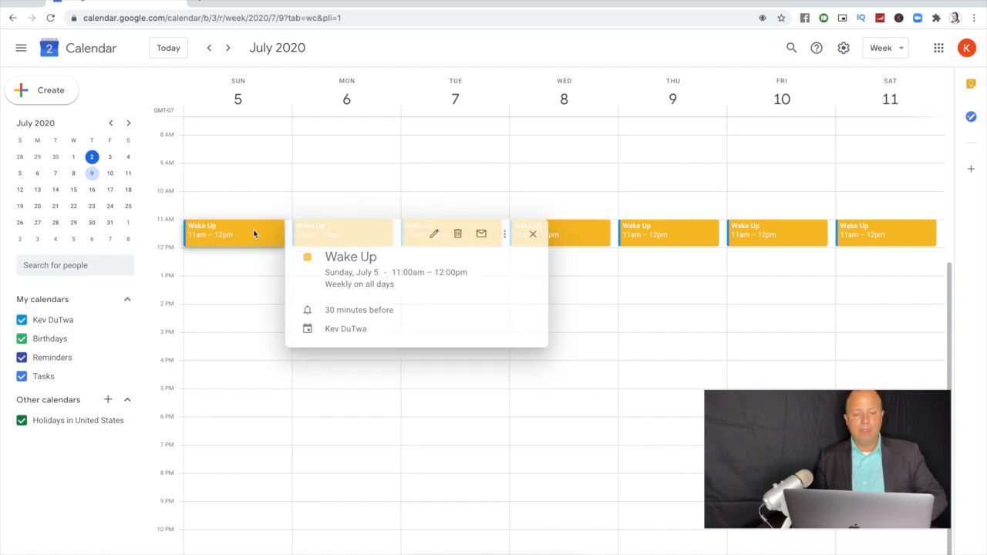
pyautogui.click(439, 234)
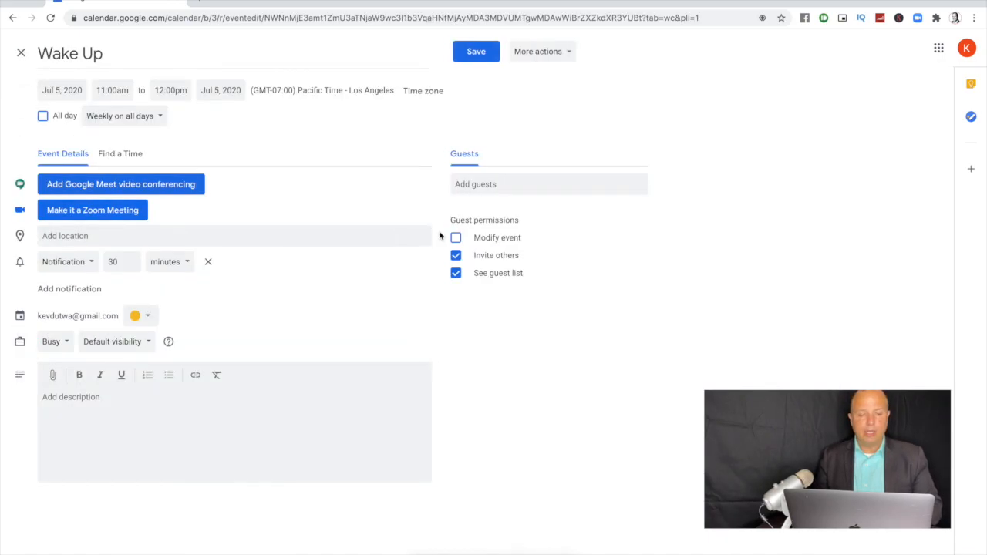
pyautogui.click(154, 116)
pyautogui.click(125, 204)
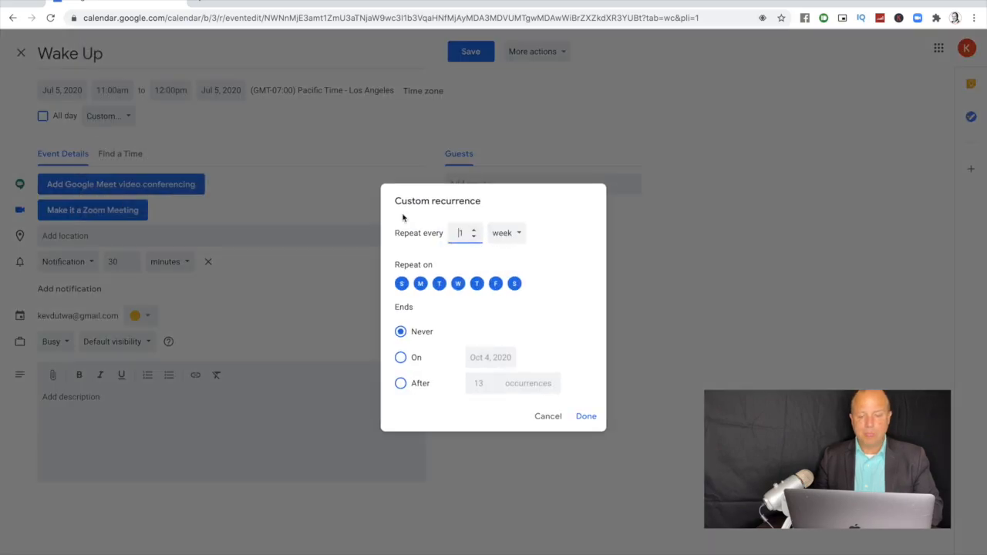
pyautogui.click(421, 283)
pyautogui.click(439, 284)
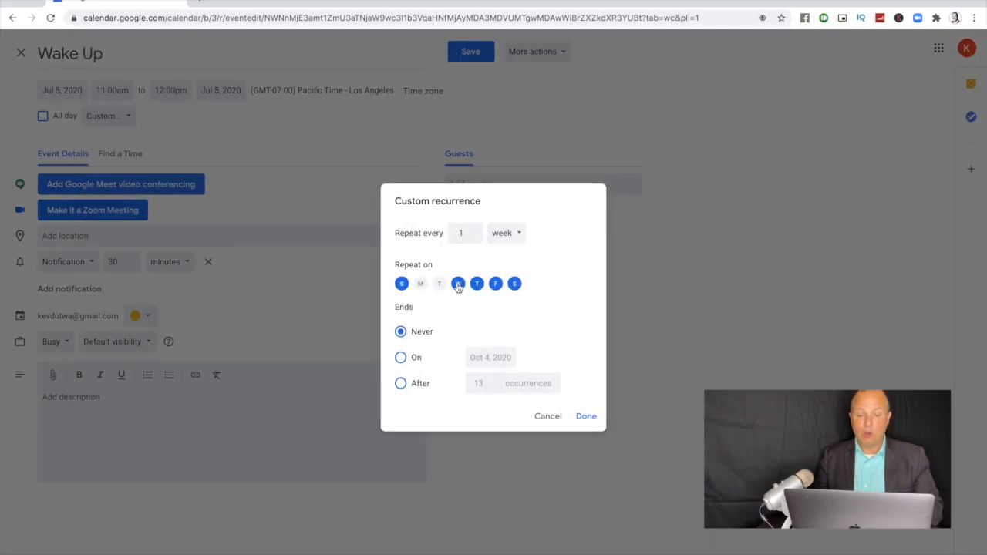
pyautogui.click(458, 283)
pyautogui.click(477, 284)
pyautogui.click(495, 284)
pyautogui.click(514, 284)
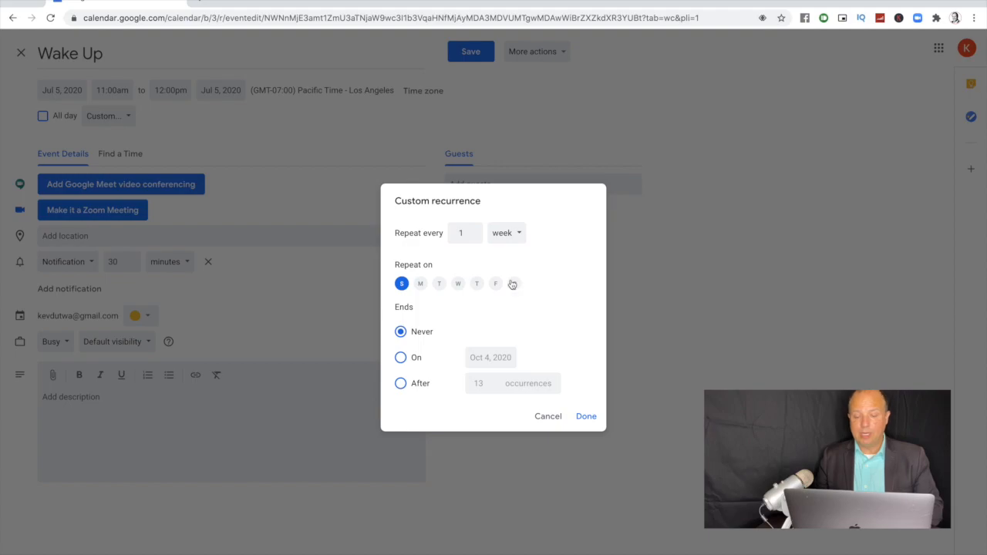
pyautogui.click(585, 416)
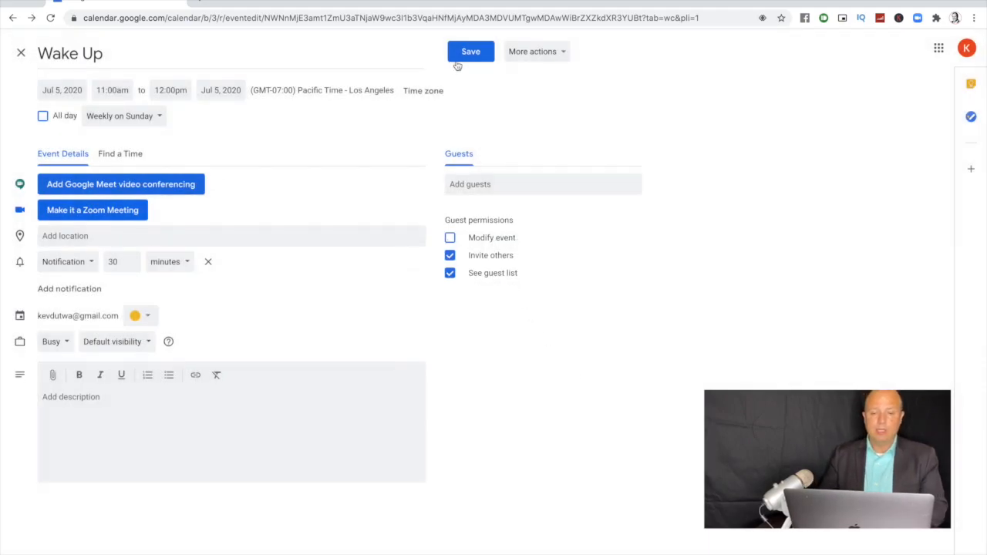
# Step: Save the change for all events in the series, then check the weeks through July 19–25
pyautogui.click(465, 50)
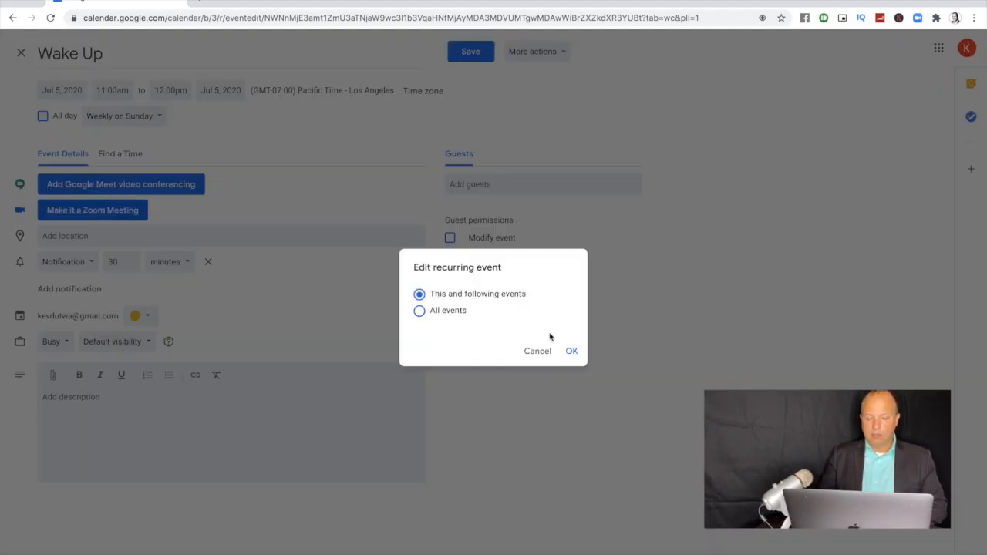
pyautogui.click(420, 311)
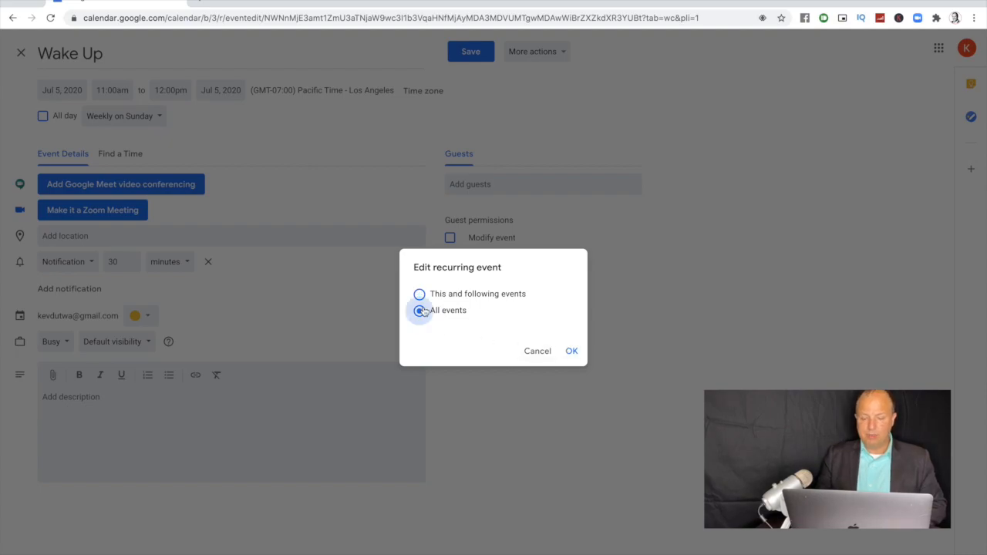
pyautogui.click(570, 351)
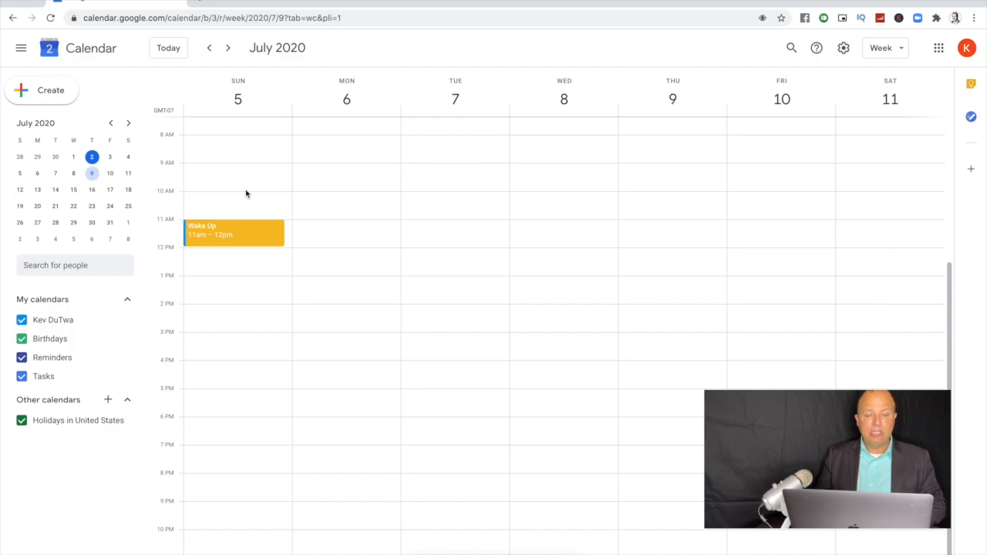
pyautogui.click(228, 47)
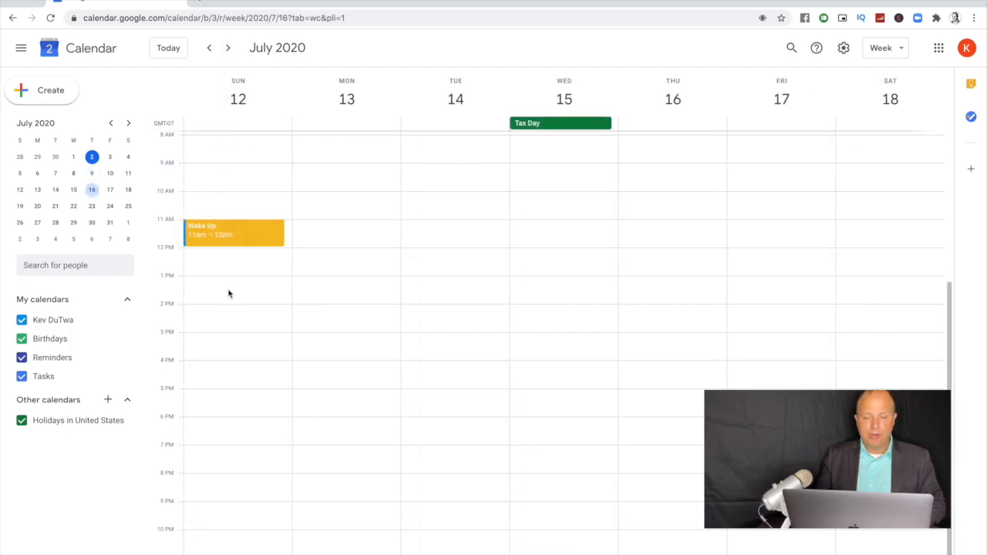
pyautogui.click(228, 48)
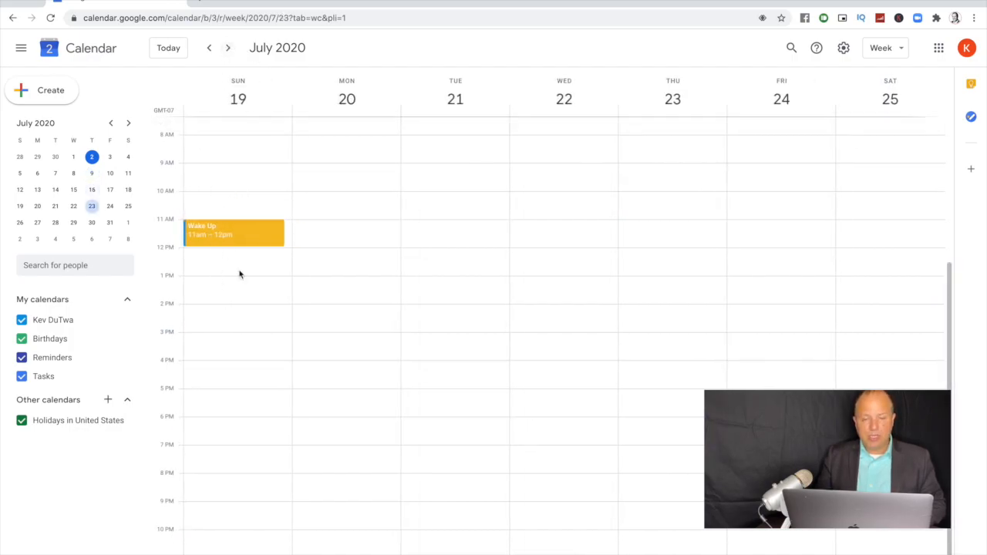
pyautogui.click(209, 48)
pyautogui.click(209, 47)
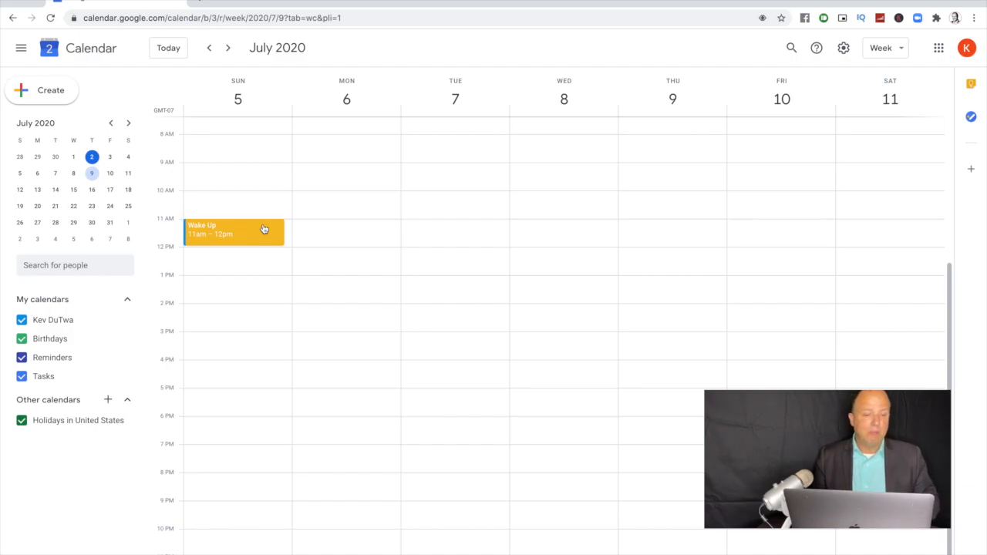
# Step: Create a lavender 'Social Media/Marketing' event, Sunday 12–1pm, repeating weekly on Sunday
pyautogui.click(245, 266)
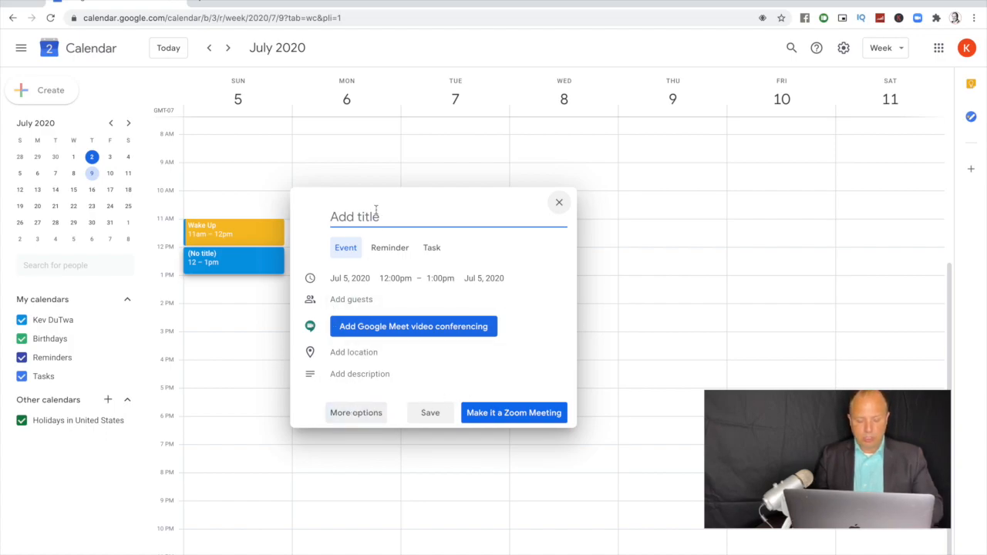
pyautogui.write('Social Media')
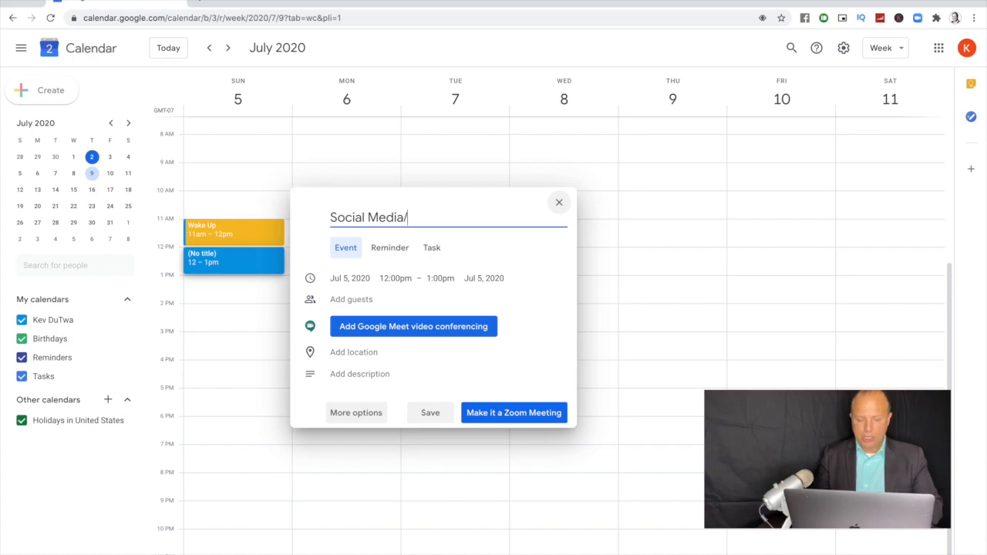
pyautogui.write('/Marketing')
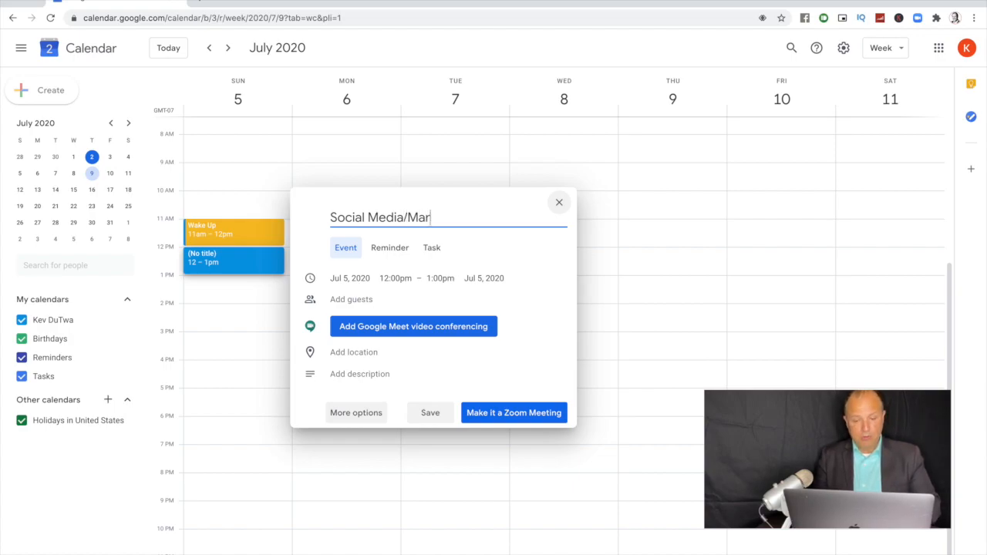
pyautogui.click(358, 413)
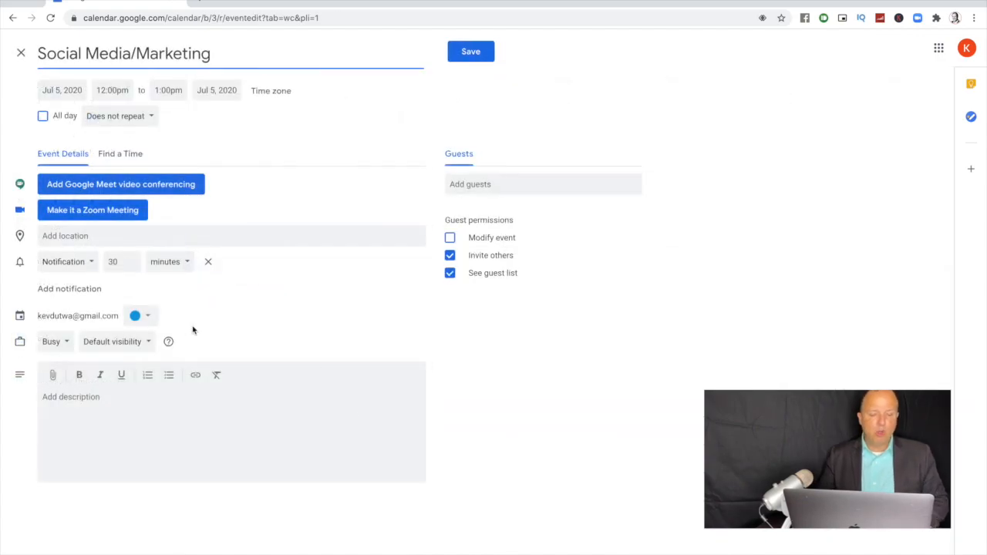
pyautogui.click(147, 317)
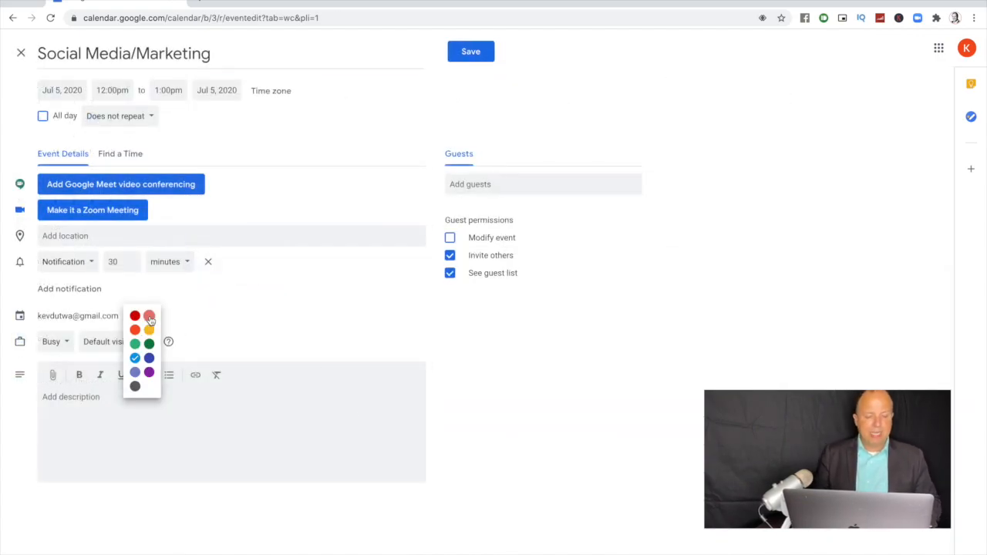
pyautogui.click(135, 372)
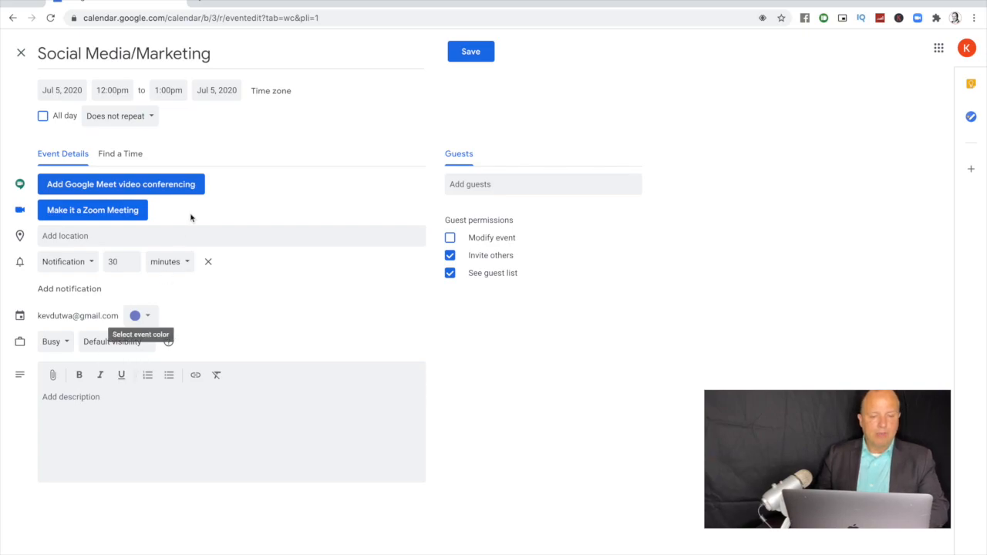
pyautogui.click(145, 118)
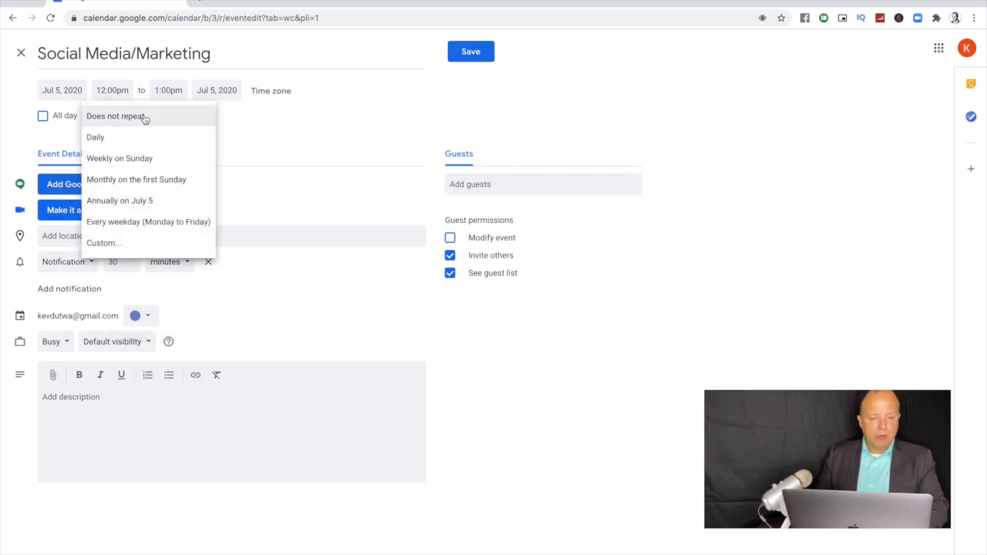
pyautogui.click(137, 159)
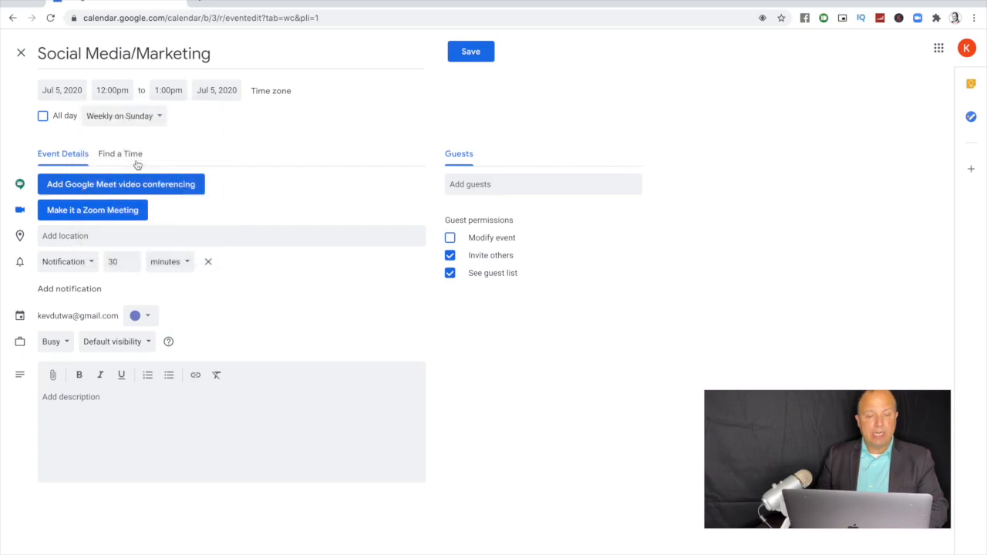
pyautogui.click(463, 53)
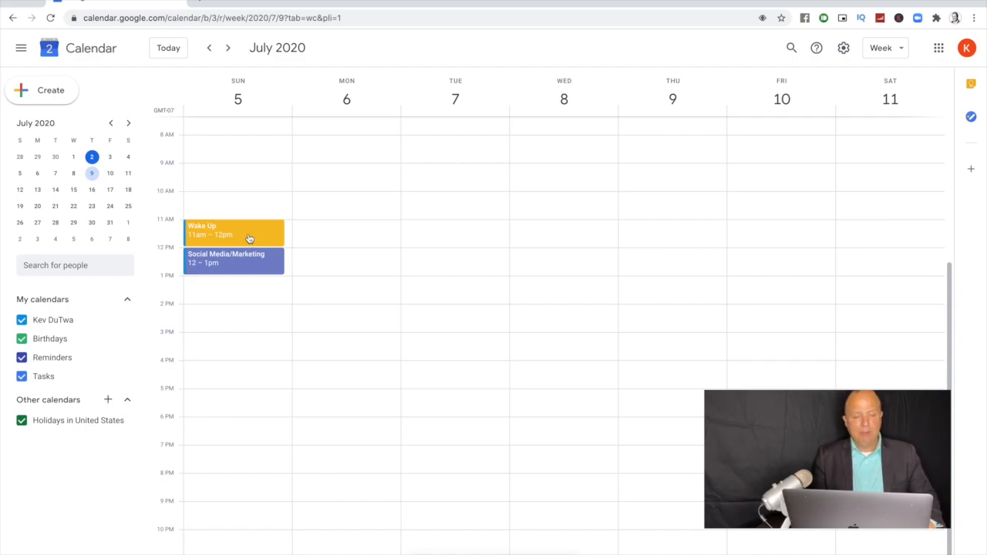
# Step: Set up a green 'Prospecting' event, Sunday 1–2pm, weekly on Sunday, with its 30-minute notification removed
pyautogui.click(248, 289)
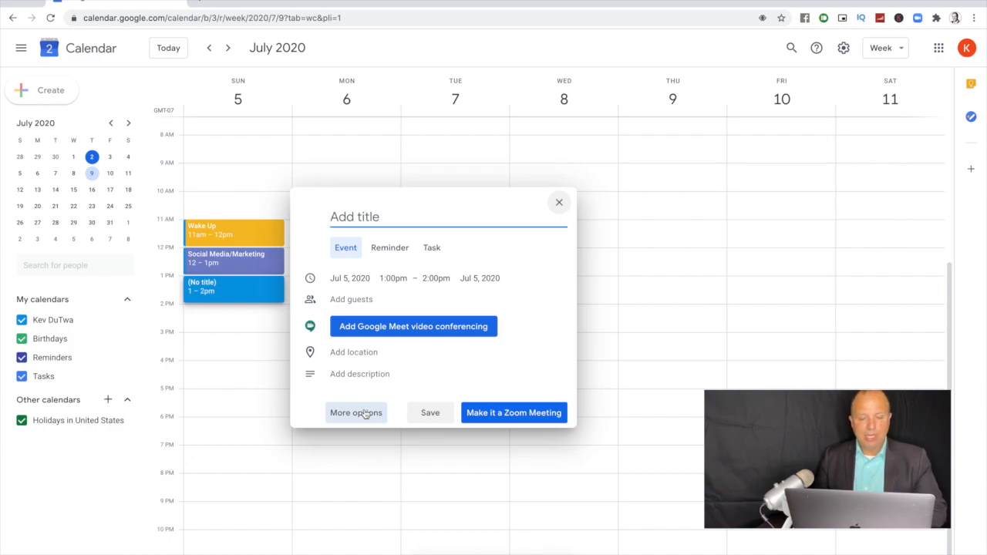
pyautogui.click(365, 413)
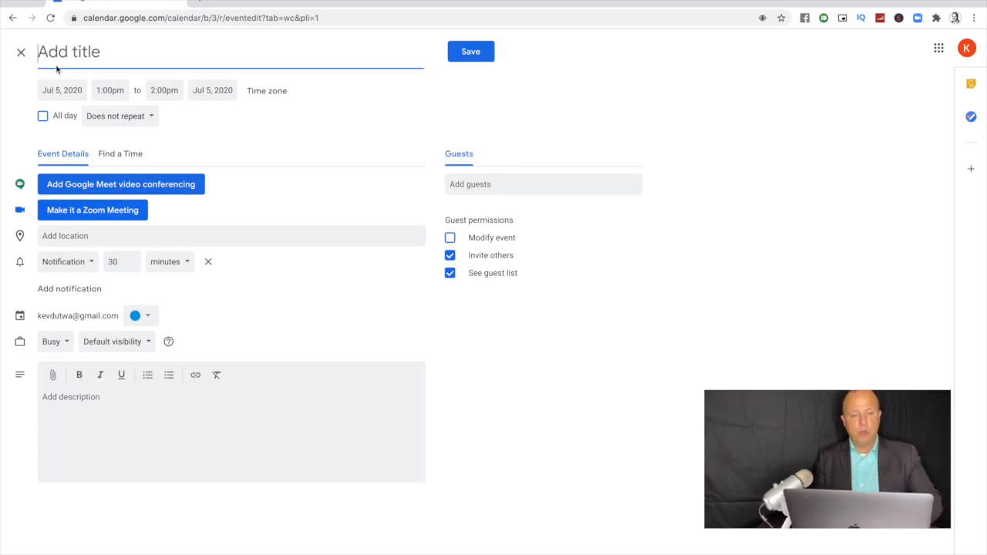
pyautogui.write('Prosepcting')
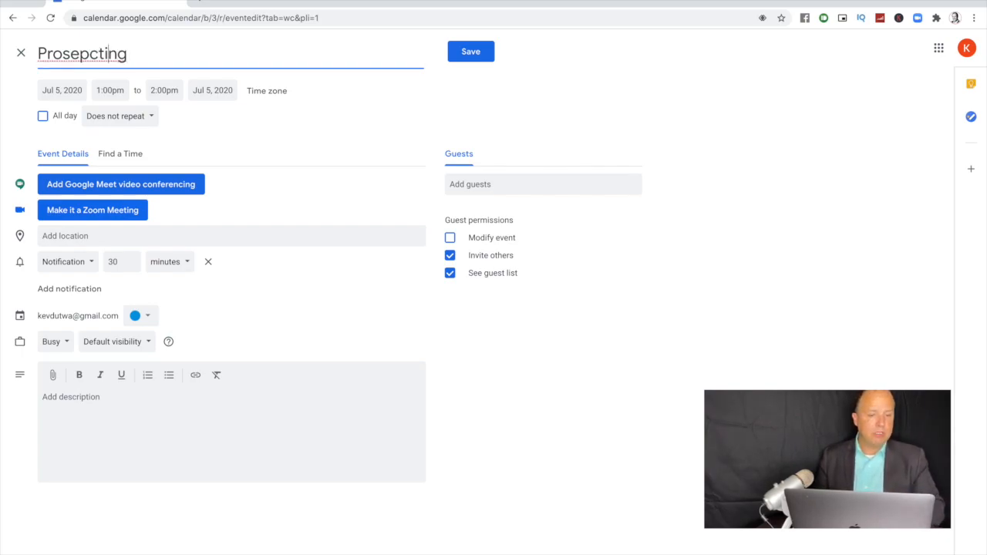
pyautogui.press('BackSpace')
pyautogui.press('BackSpace')
pyautogui.write('pe')
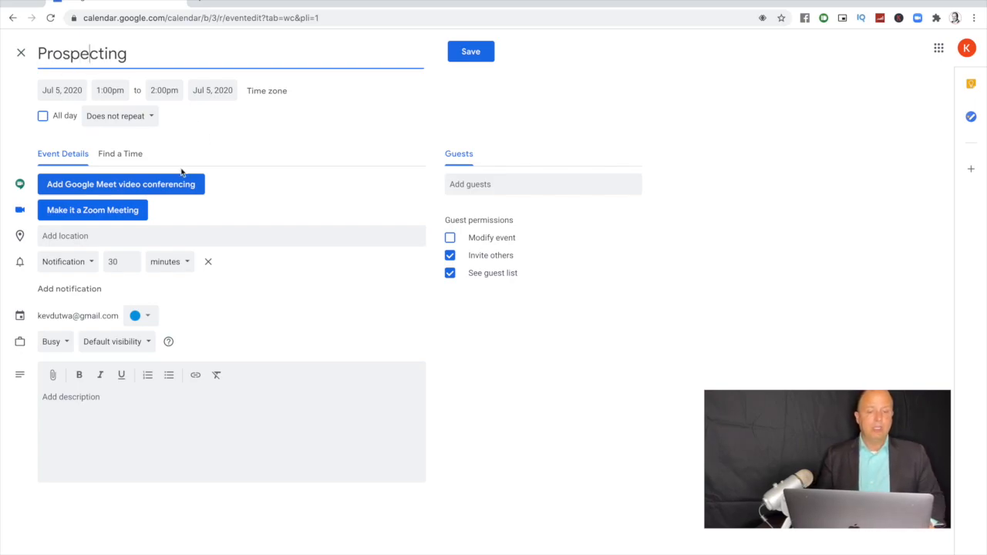
pyautogui.click(147, 315)
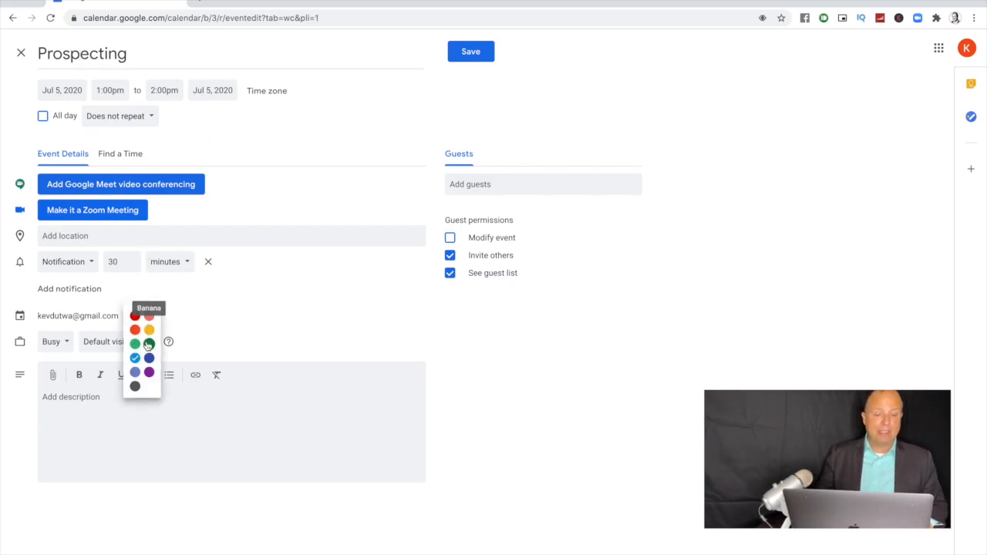
pyautogui.click(149, 345)
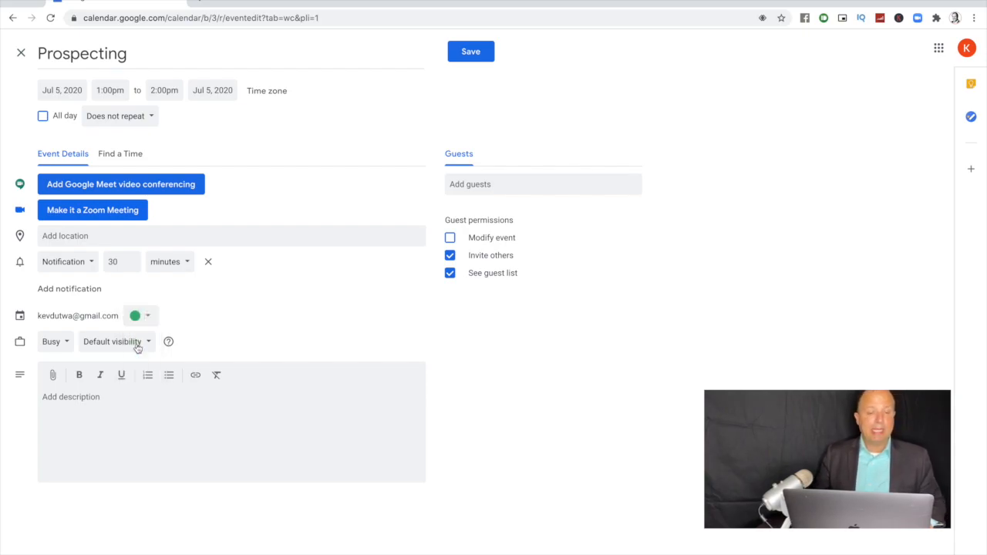
pyautogui.click(125, 115)
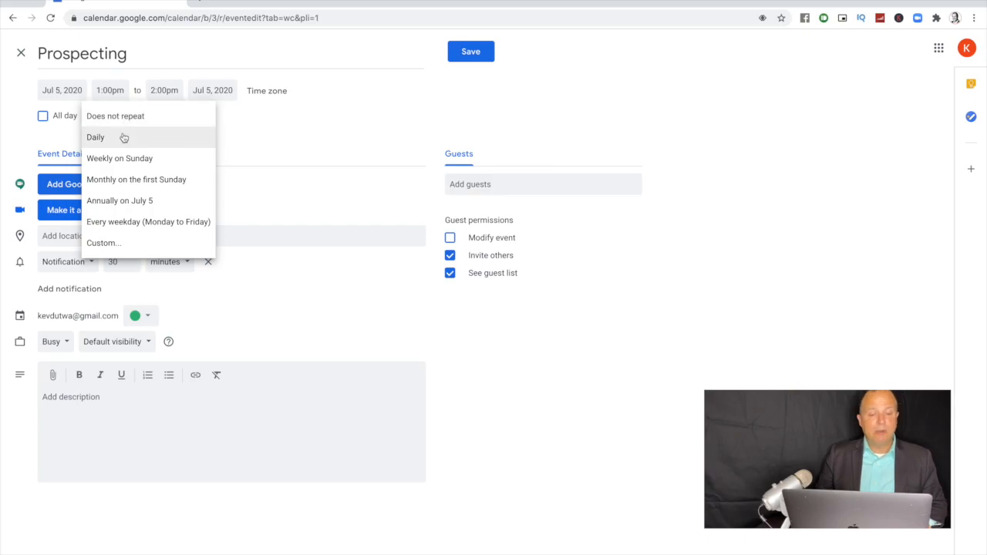
pyautogui.click(123, 159)
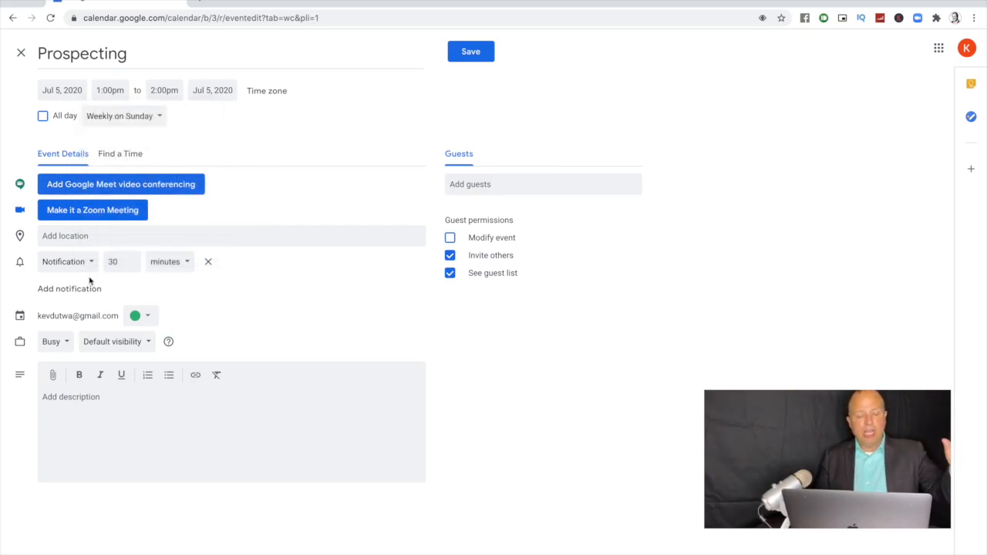
pyautogui.click(208, 262)
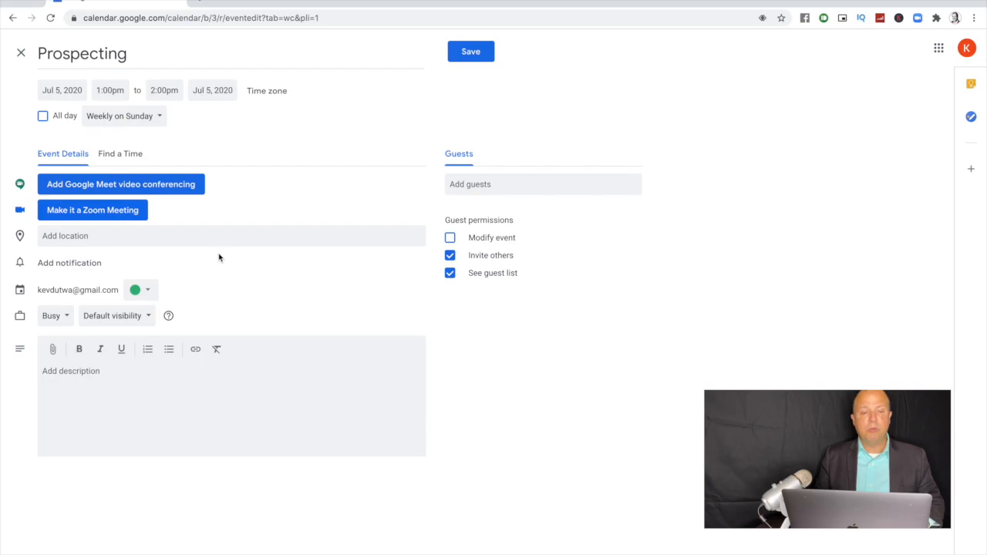
# Step: Save Prospecting and remove the 30-minute notification from all Wake Up occurrences
pyautogui.click(471, 52)
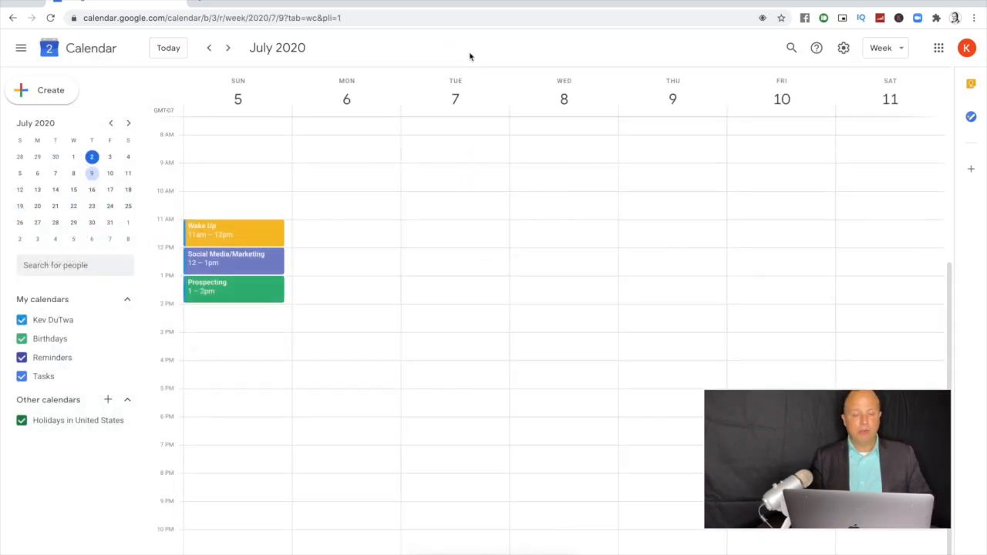
pyautogui.click(239, 230)
pyautogui.click(439, 234)
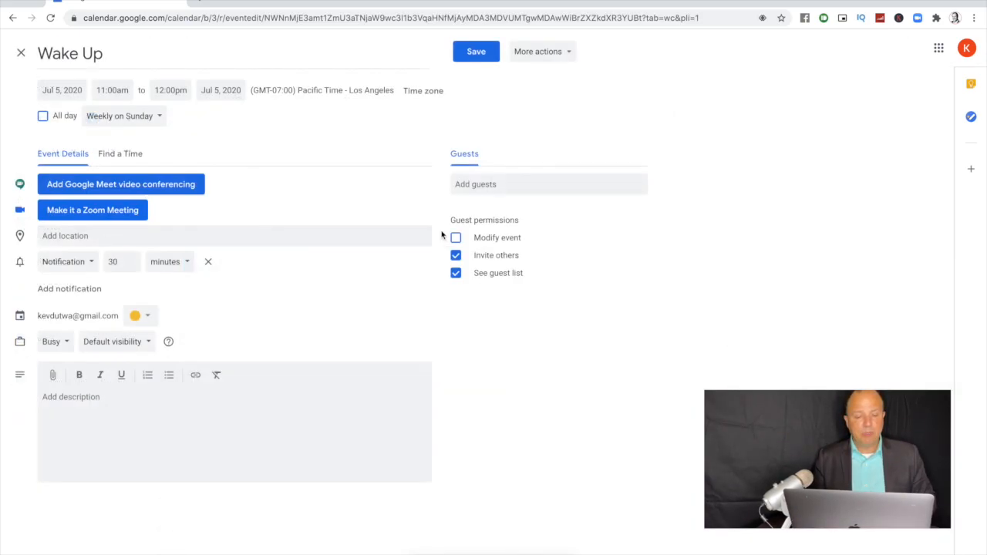
pyautogui.click(209, 261)
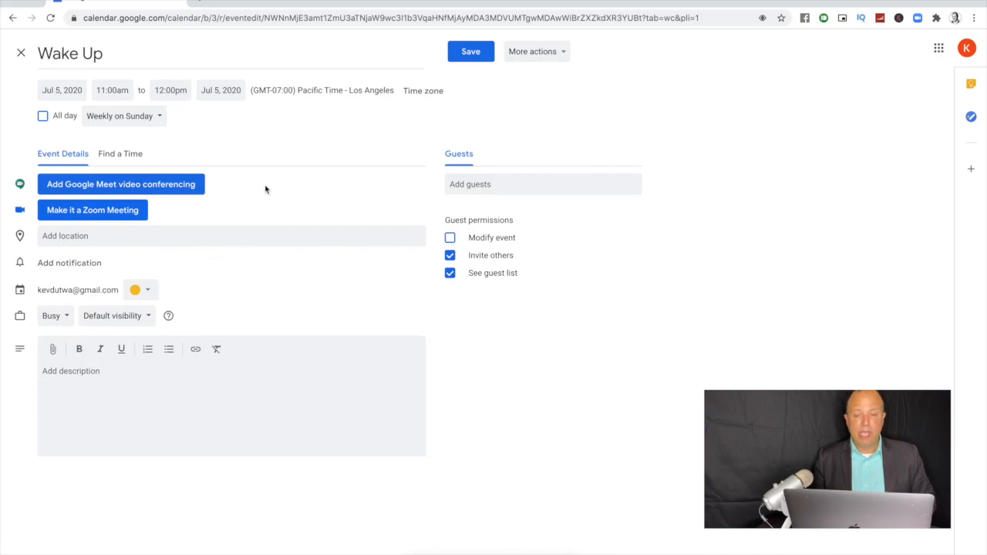
pyautogui.click(471, 52)
pyautogui.click(457, 320)
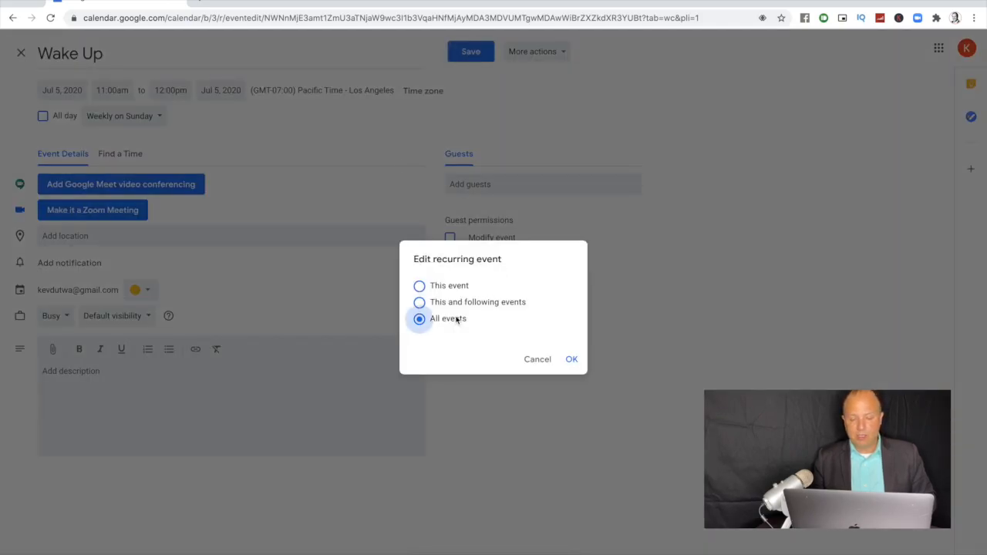
pyautogui.click(572, 359)
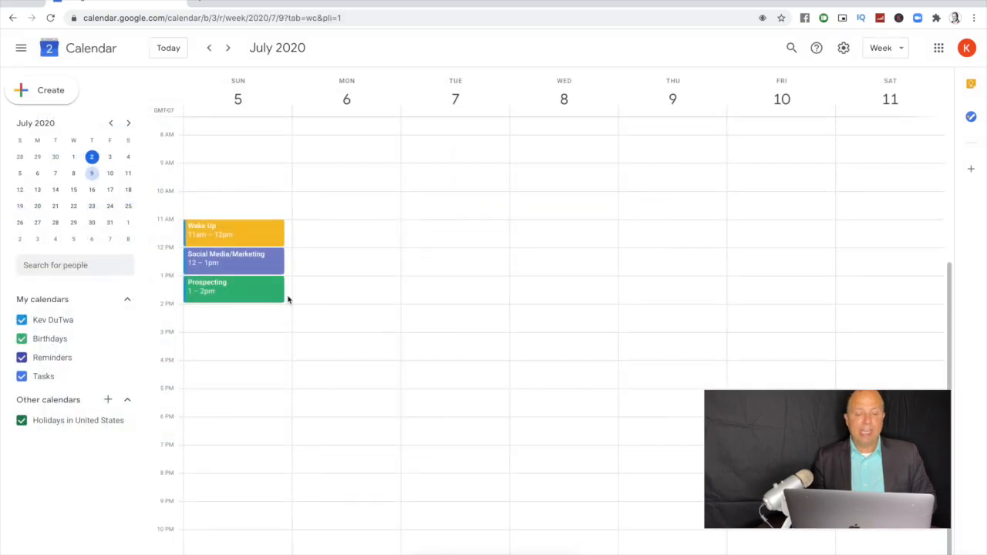
# Step: Remove the 30-minute notification from every Social Media/Marketing occurrence
pyautogui.click(262, 270)
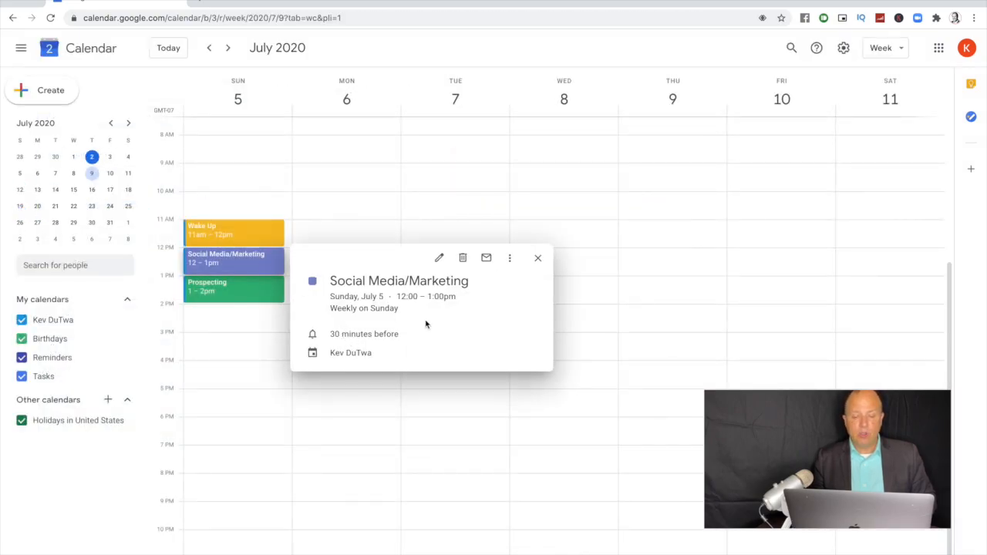
pyautogui.click(439, 257)
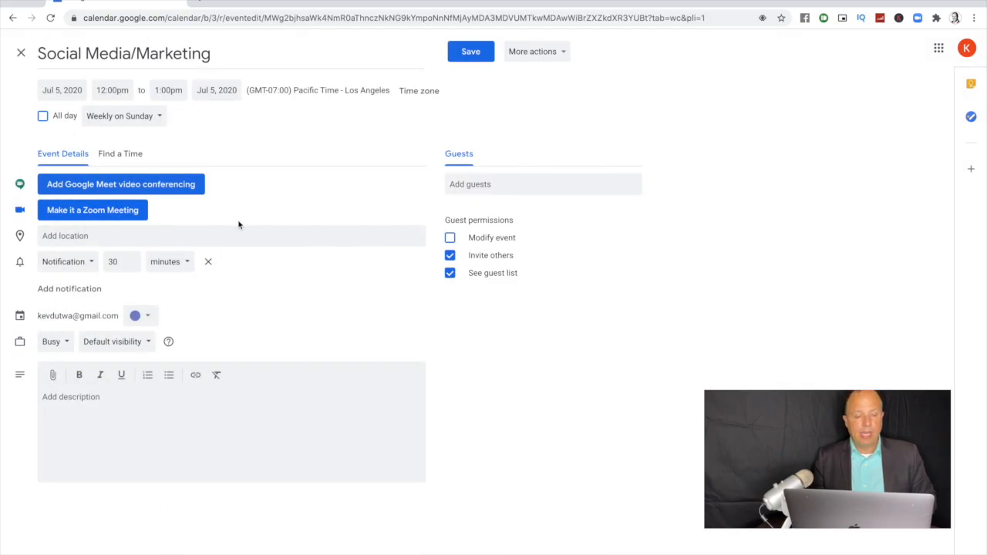
pyautogui.click(208, 262)
pyautogui.click(467, 52)
pyautogui.click(422, 319)
pyautogui.click(569, 361)
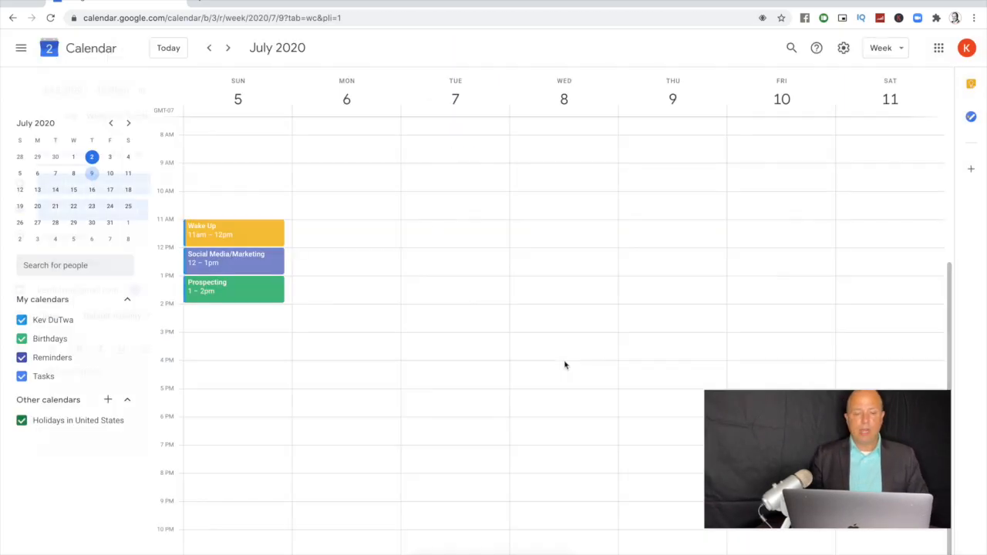
# Step: Create a Peacock-blue Lunch event on Sunday, repeating weekly on Sunday, with no notification
pyautogui.click(247, 322)
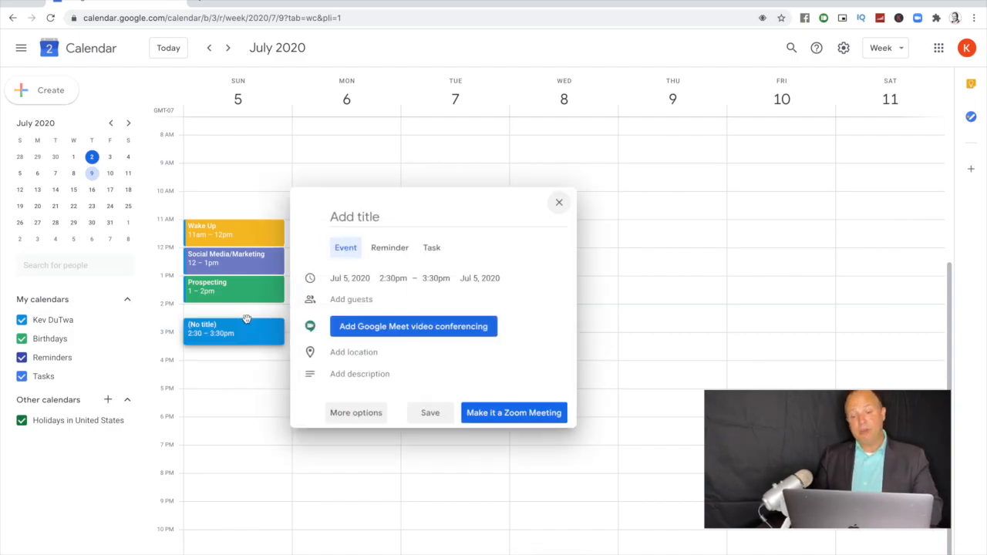
pyautogui.click(352, 412)
pyautogui.write('Lunch')
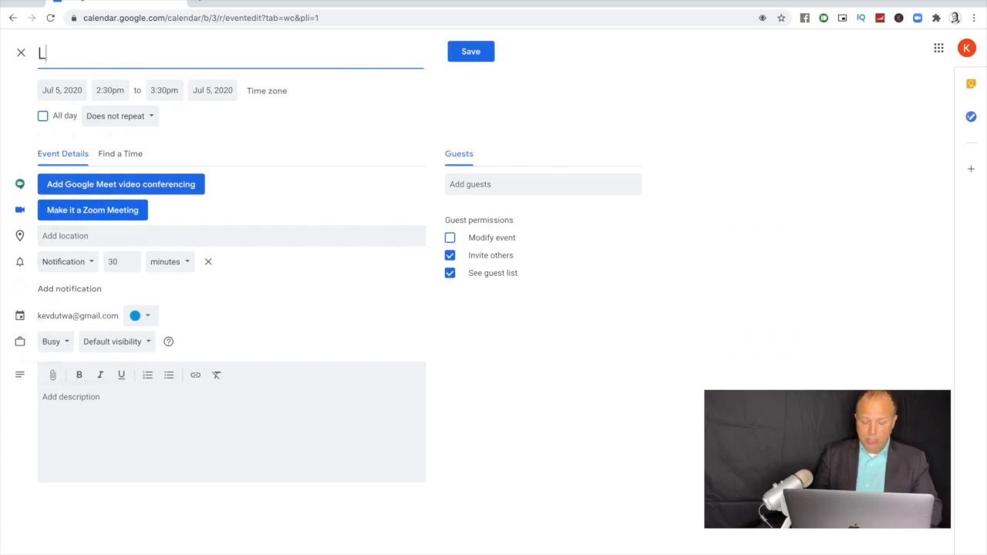
pyautogui.click(141, 315)
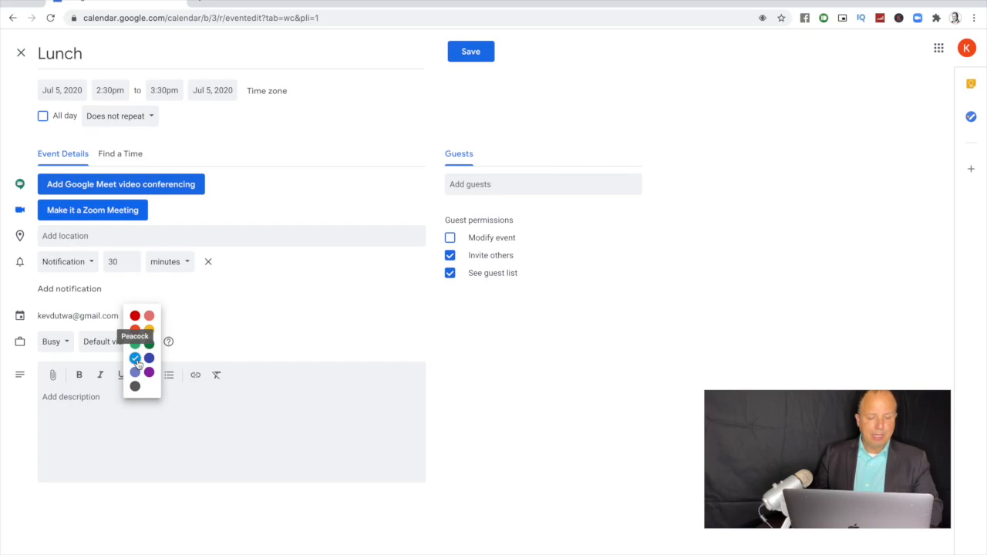
pyautogui.click(136, 359)
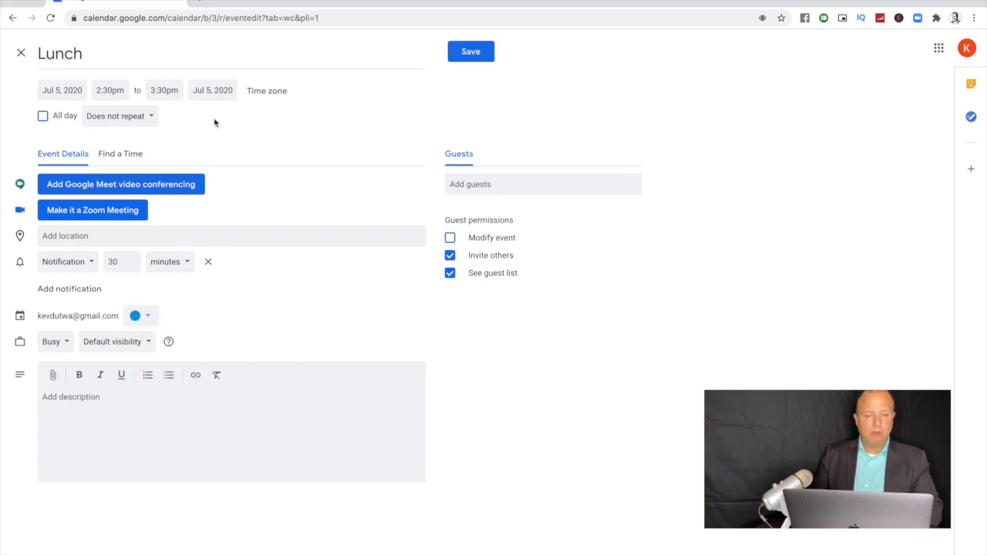
pyautogui.click(130, 120)
pyautogui.click(128, 160)
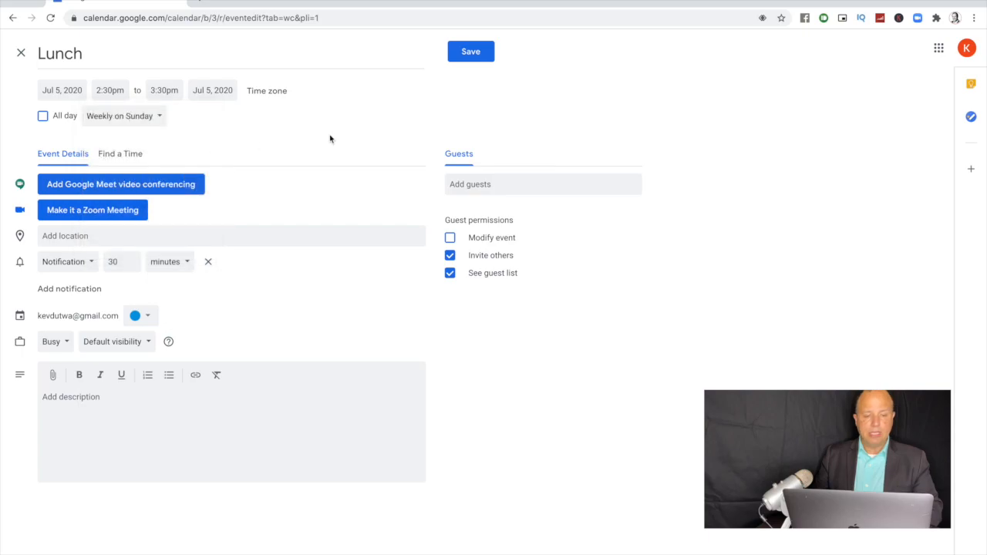
pyautogui.click(209, 261)
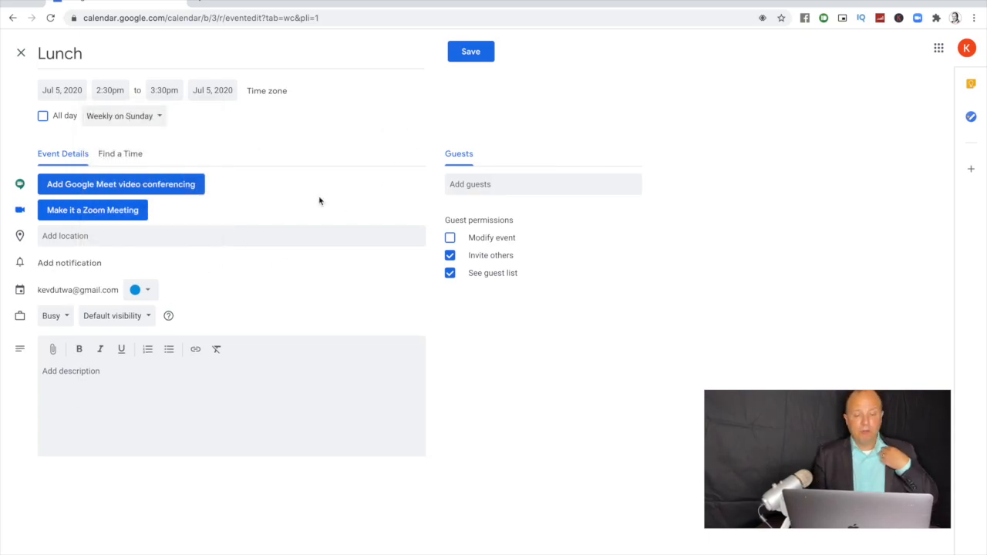
pyautogui.click(470, 50)
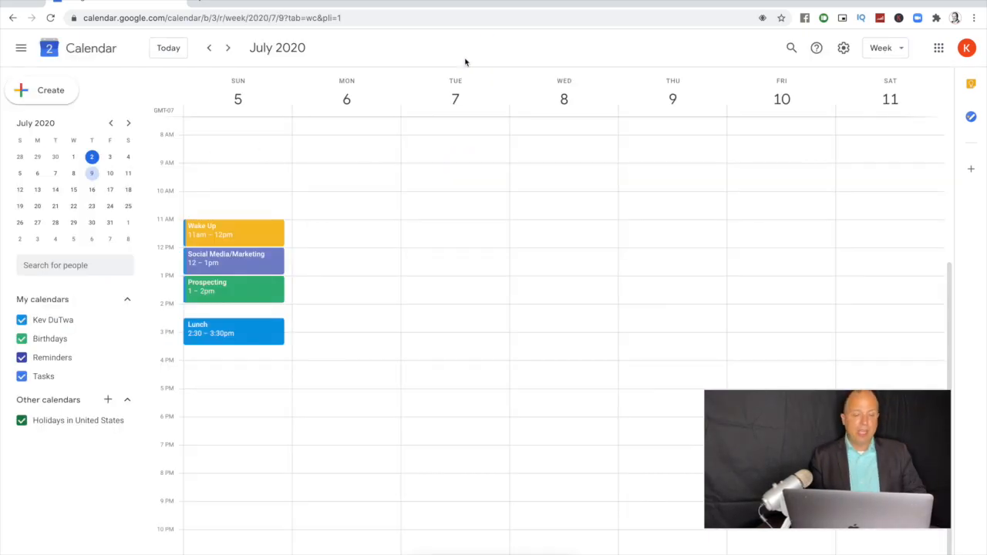
# Step: Move all Lunch occurrences to start at 2 PM
pyautogui.moveTo(236, 331); pyautogui.dragTo(236, 316)
pyautogui.click(419, 319)
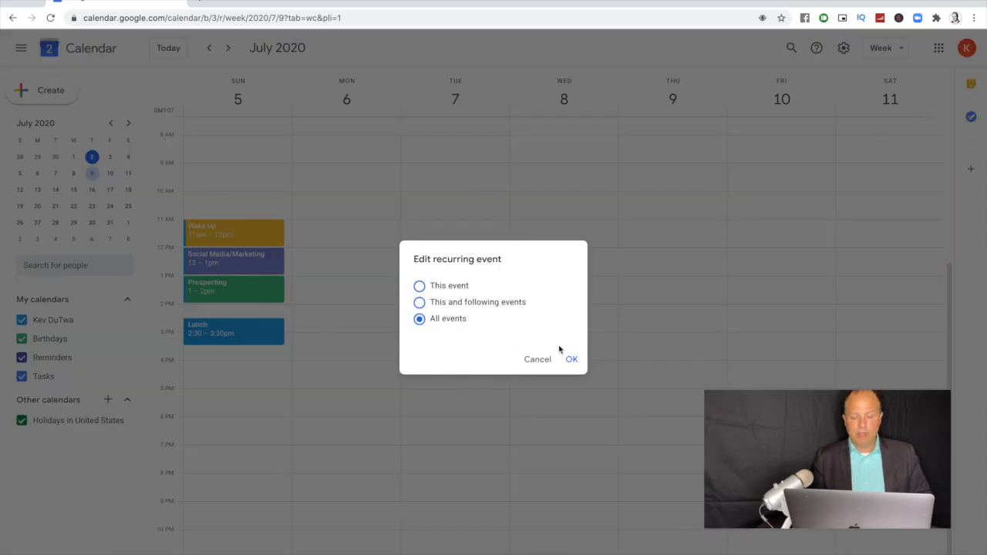
pyautogui.click(571, 359)
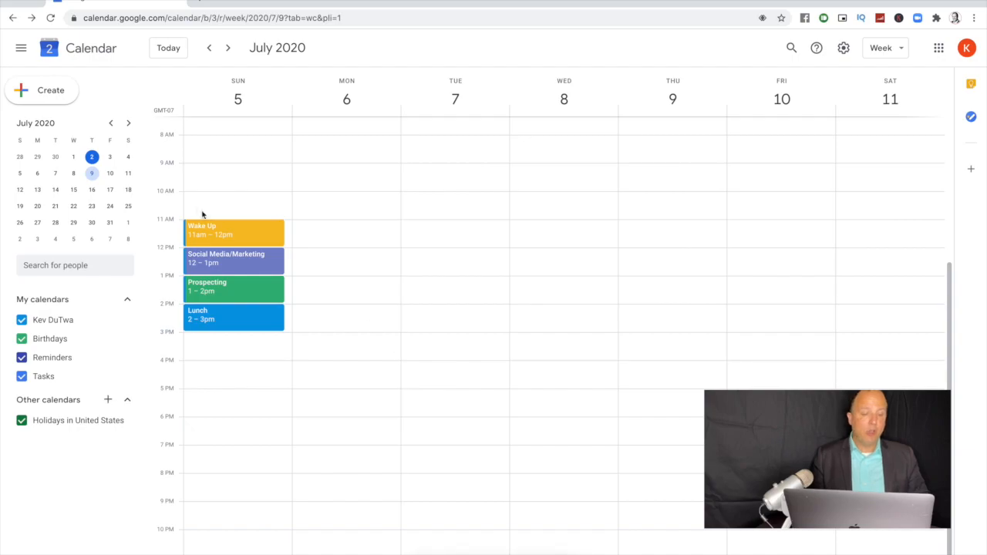
pyautogui.click(217, 351)
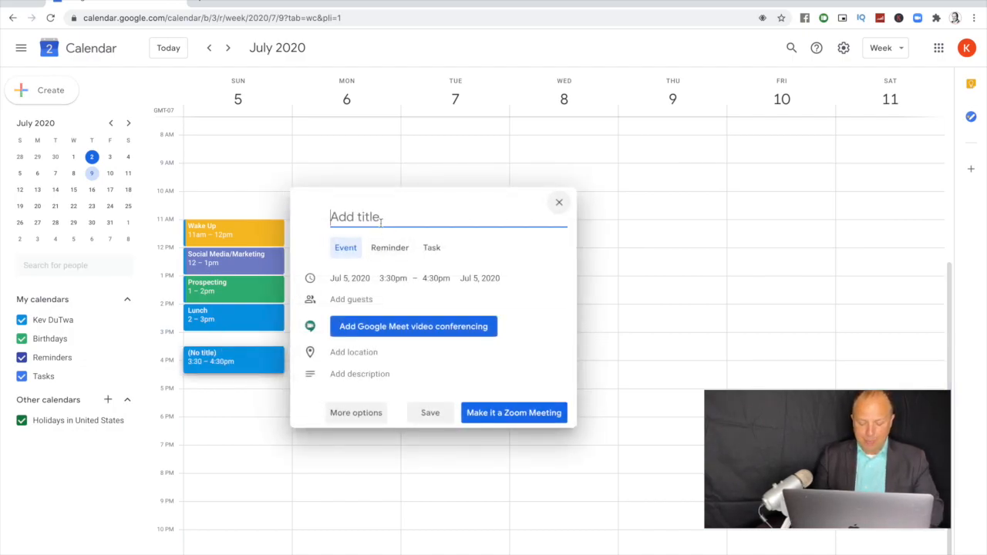
# Step: Create a Basil-green 'Open House' event without notification and move it to Sunday 3–4pm
pyautogui.write('Open Houses')
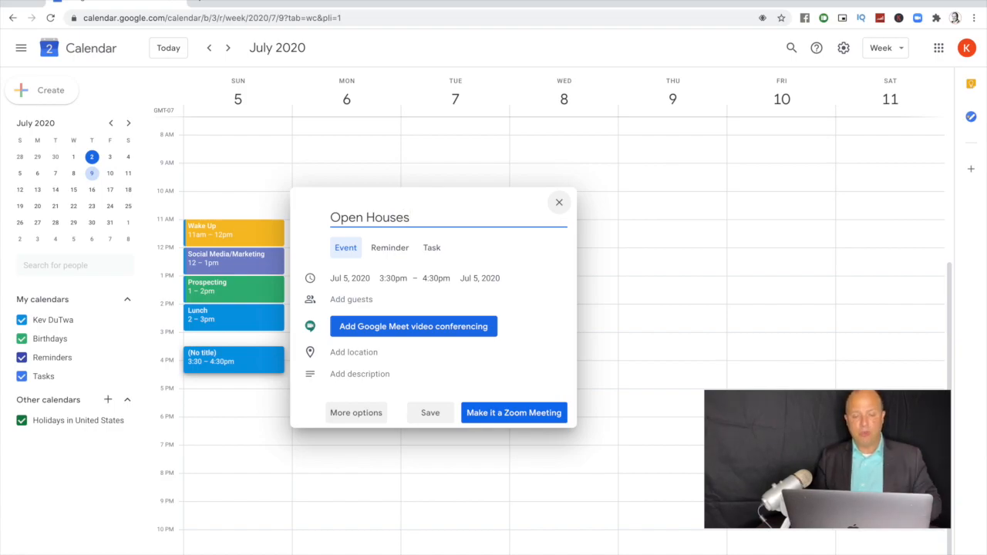
pyautogui.click(373, 417)
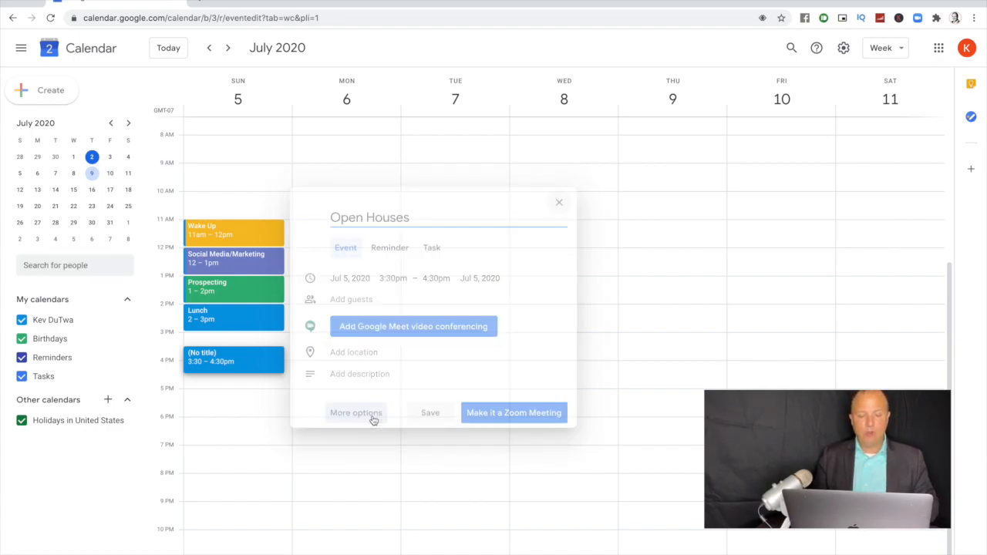
pyautogui.click(148, 315)
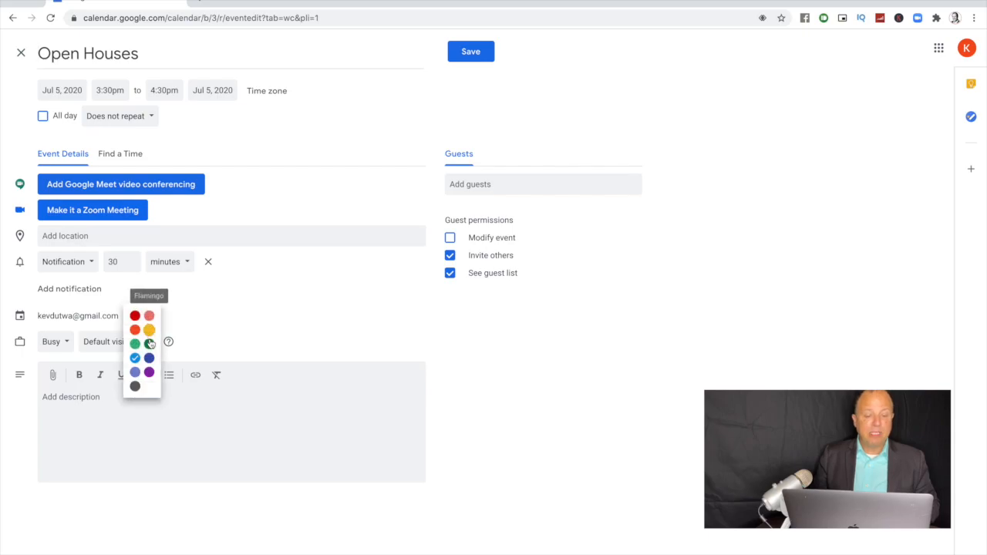
pyautogui.click(149, 343)
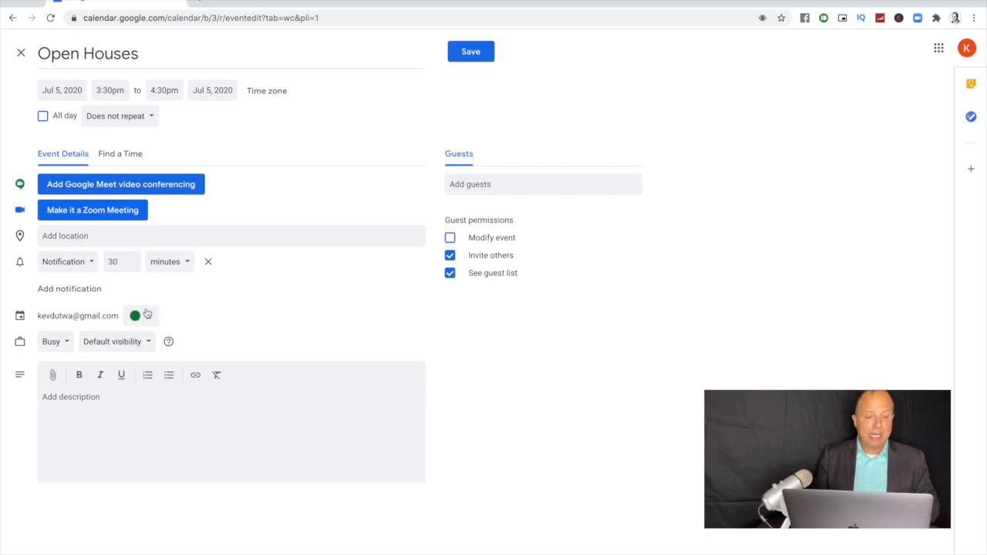
pyautogui.click(208, 262)
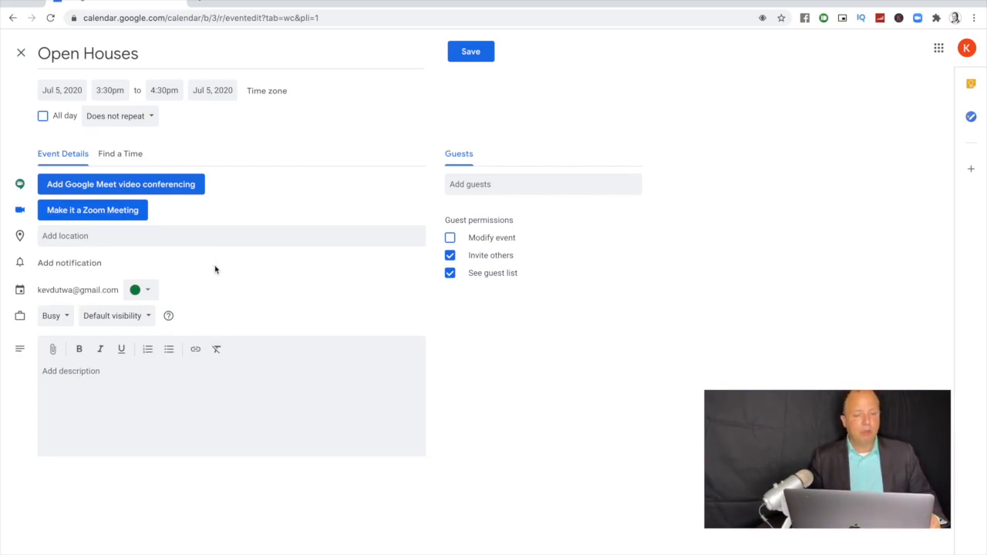
pyautogui.click(470, 53)
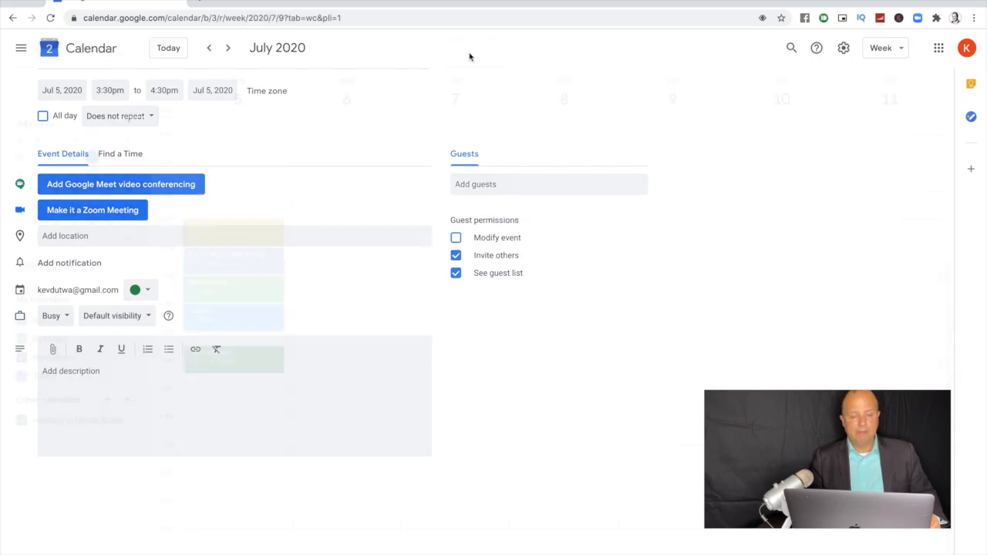
pyautogui.moveTo(253, 359); pyautogui.dragTo(252, 347)
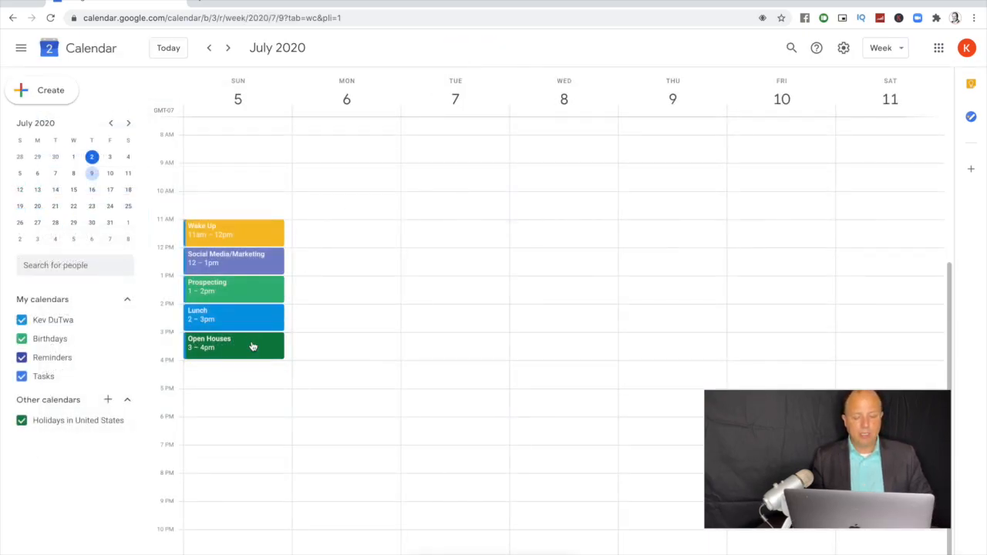
pyautogui.click(341, 498)
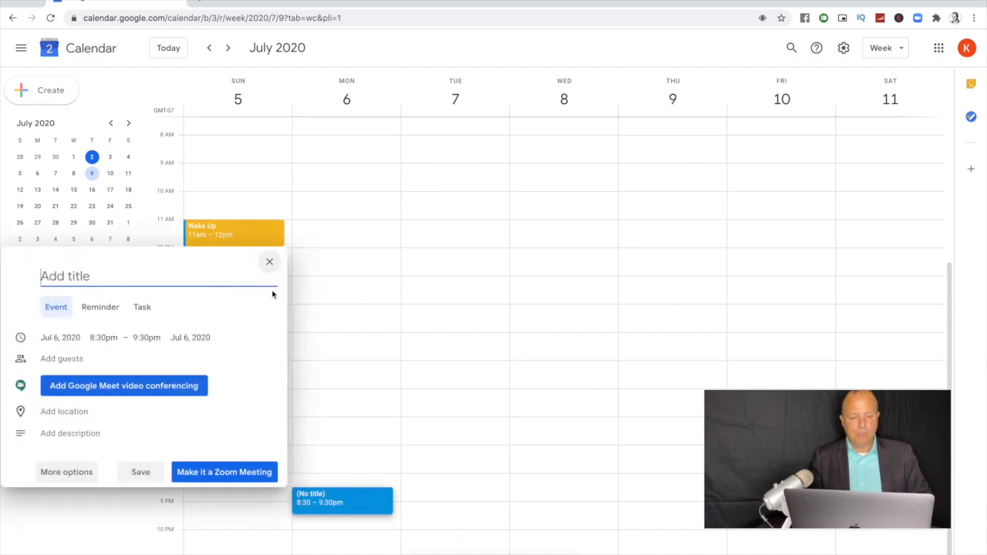
# Step: Discard the stray Monday and Wednesday events
pyautogui.click(270, 261)
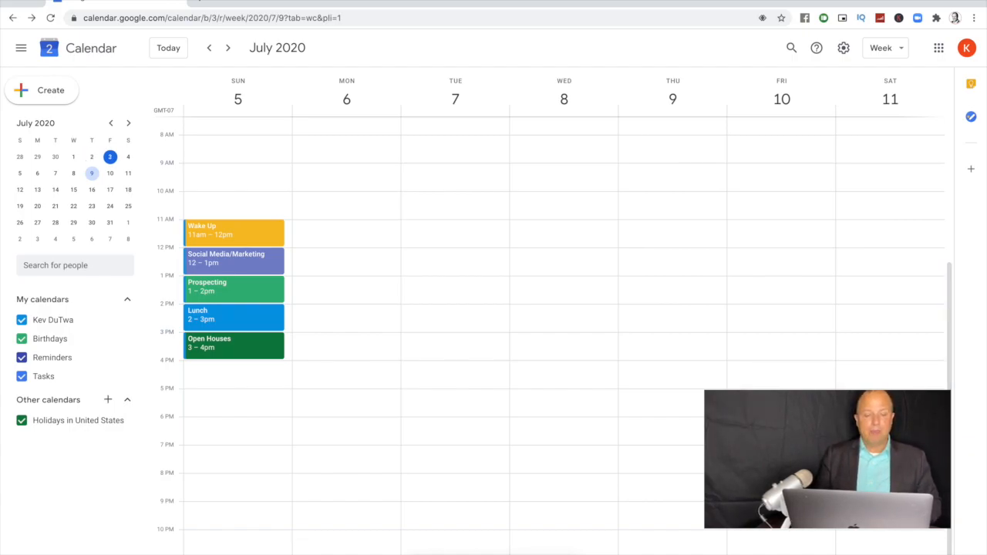
pyautogui.click(540, 553)
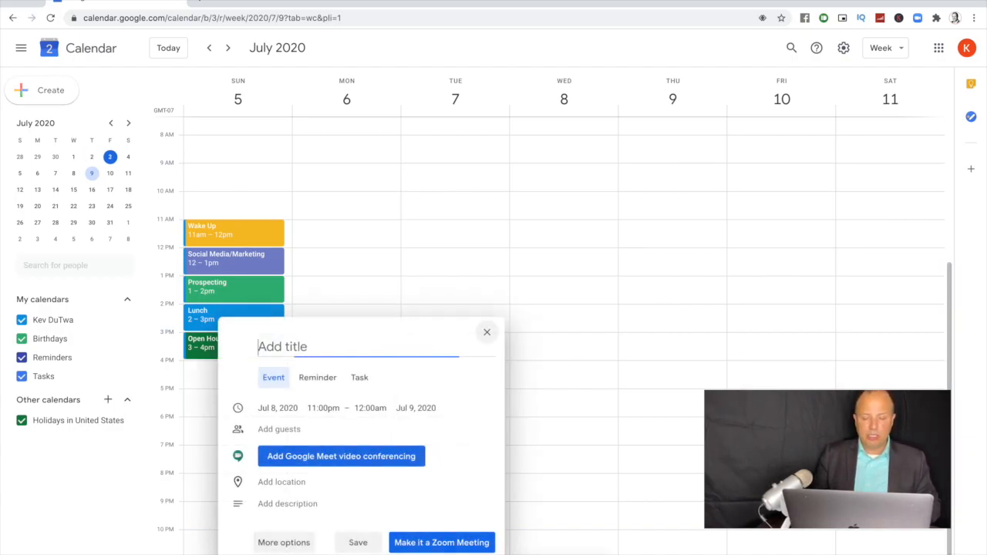
pyautogui.click(486, 332)
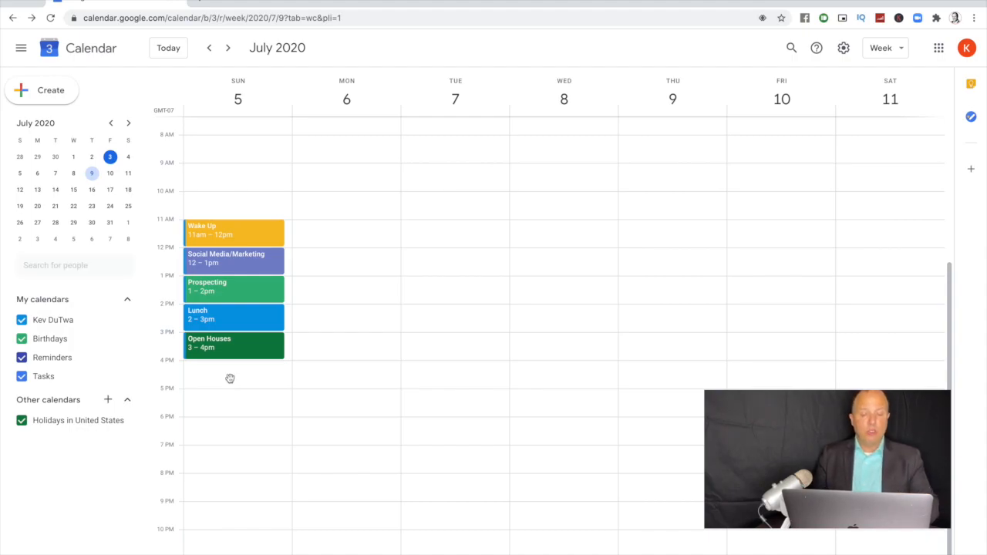
# Step: Create a red Meetings/Appointments event on Sunday, 4:00–5:00pm, with no notification
pyautogui.click(230, 381)
pyautogui.write('M')
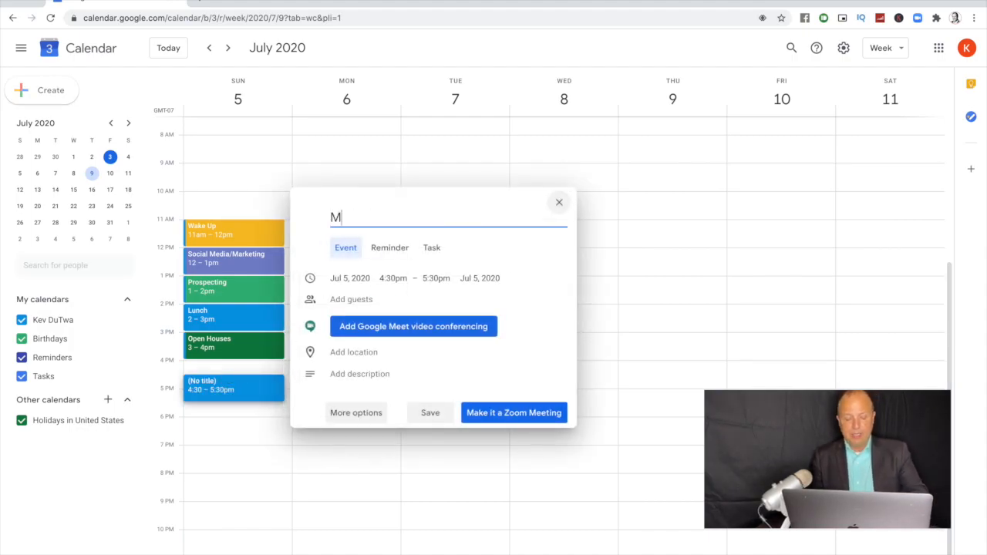
pyautogui.write('eetings/')
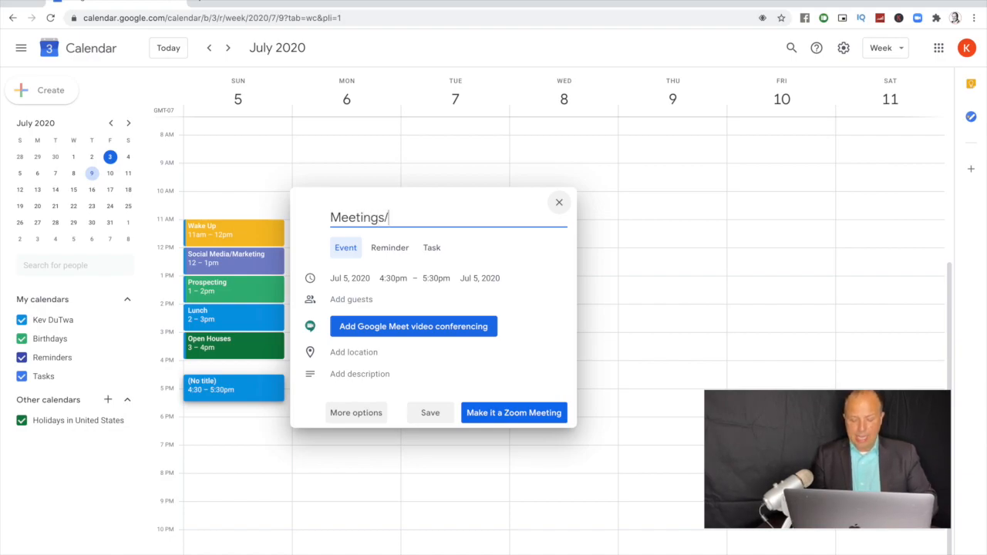
pyautogui.write('Appointments')
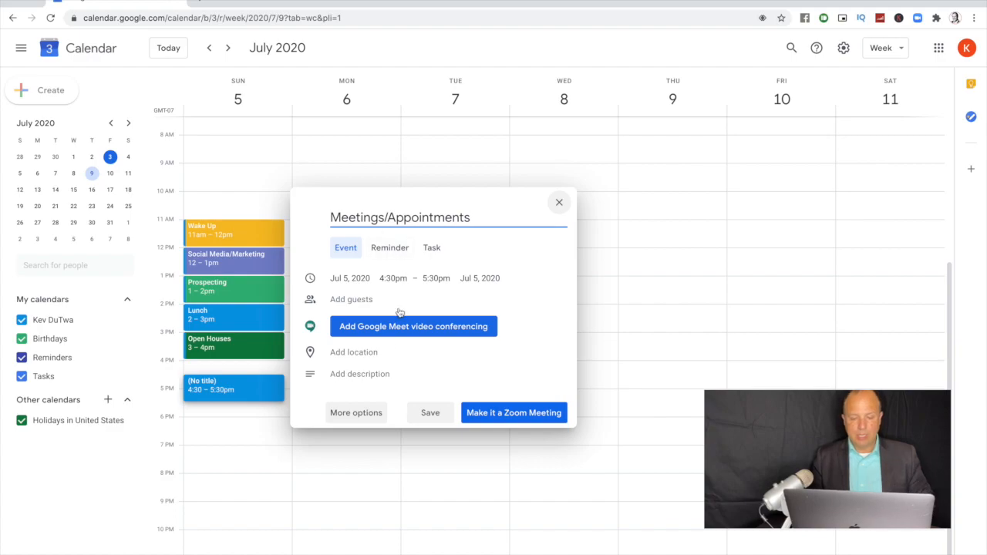
pyautogui.click(362, 414)
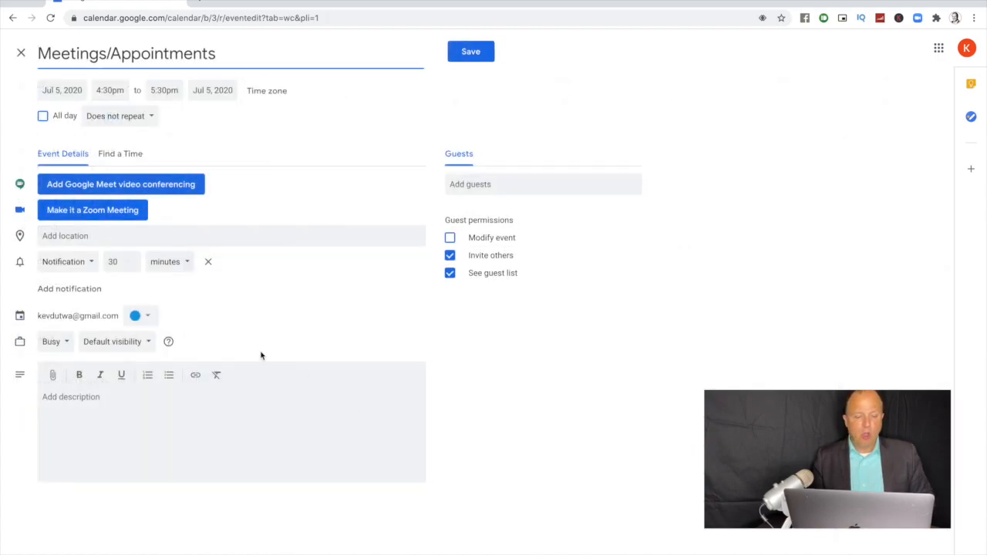
pyautogui.click(146, 317)
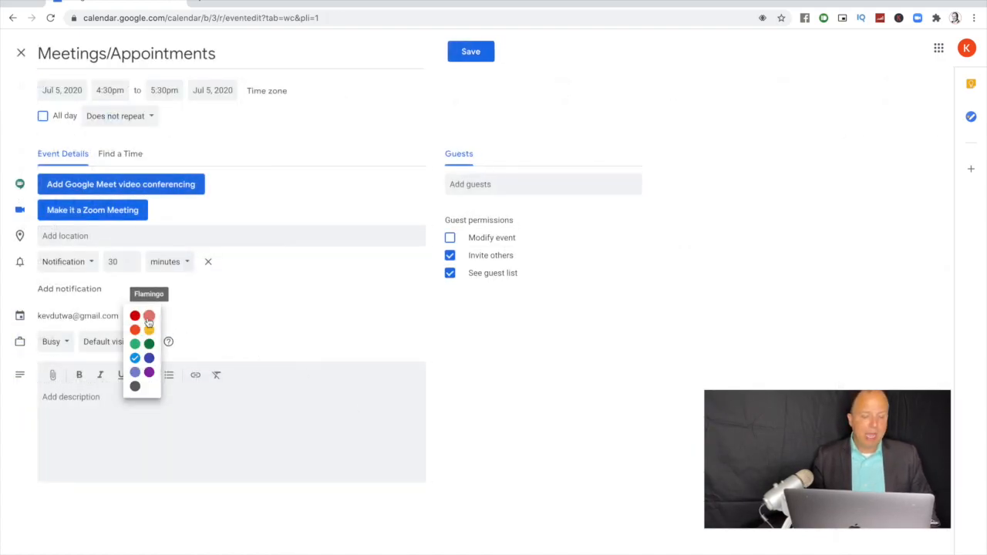
pyautogui.click(135, 316)
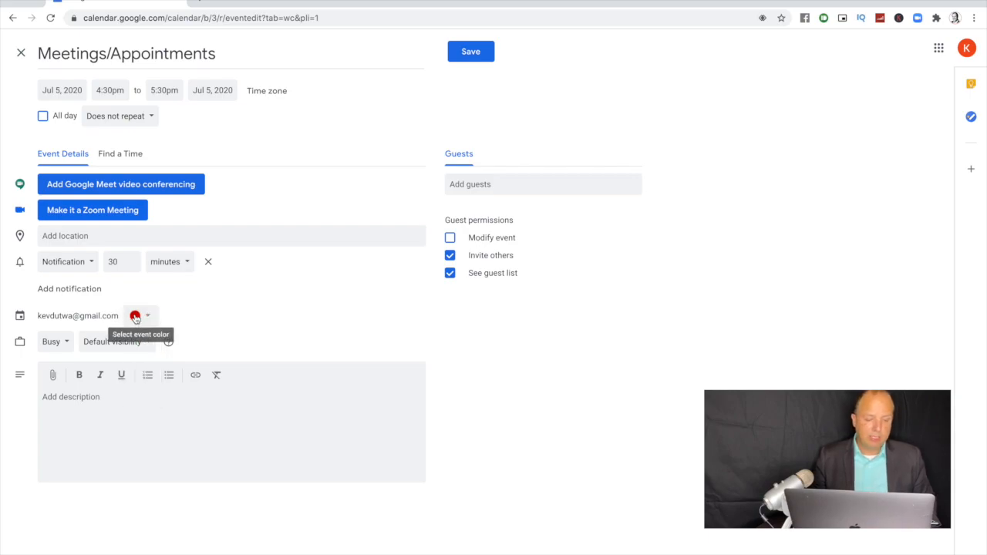
pyautogui.click(208, 262)
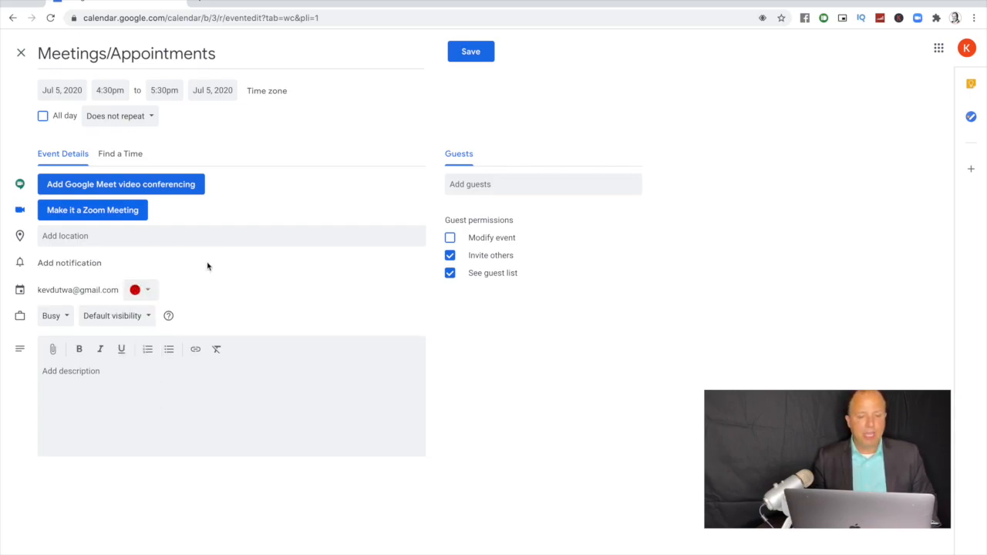
pyautogui.click(118, 87)
pyautogui.click(121, 114)
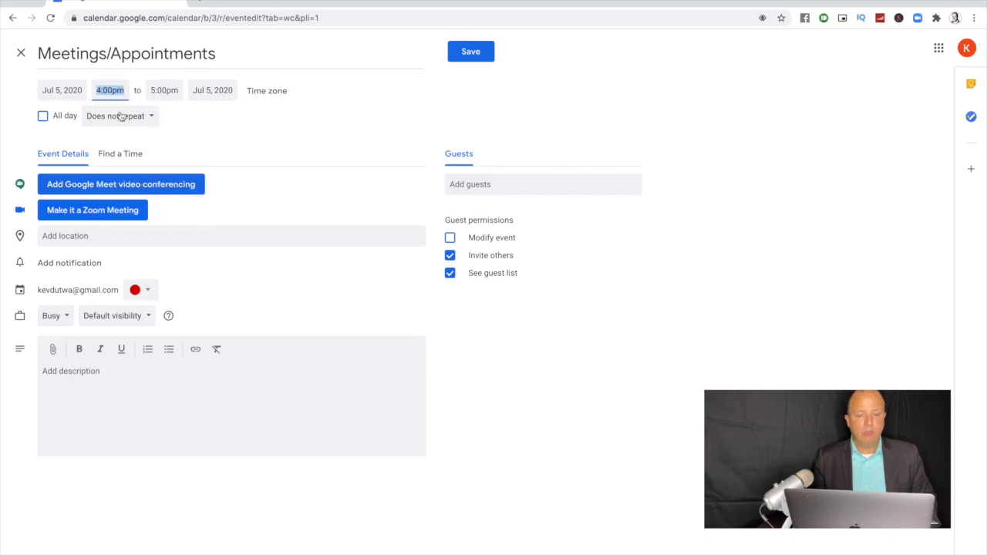
pyautogui.click(470, 58)
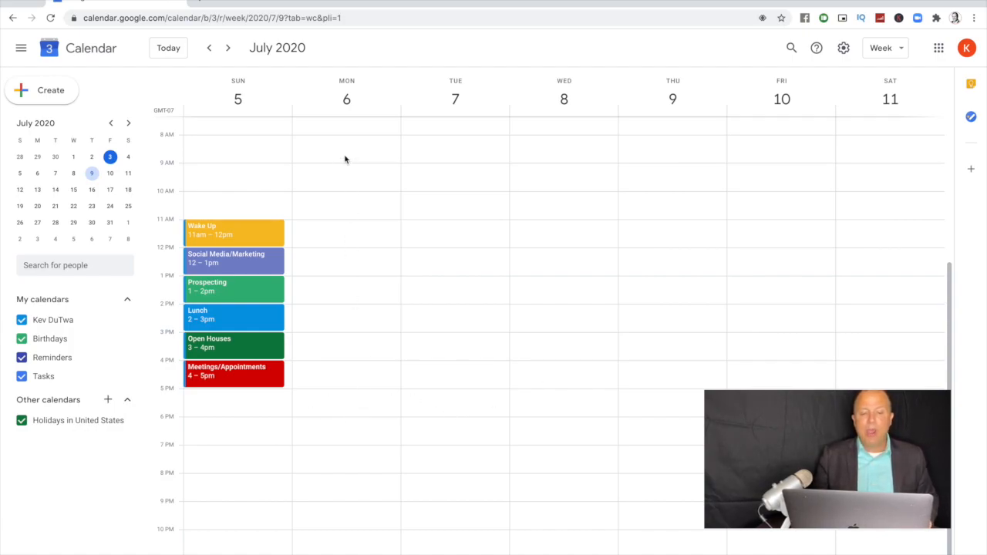
# Step: Start a Monday 7–8am event and remove its 30-minute notification
pyautogui.scroll(2, 345, 159)
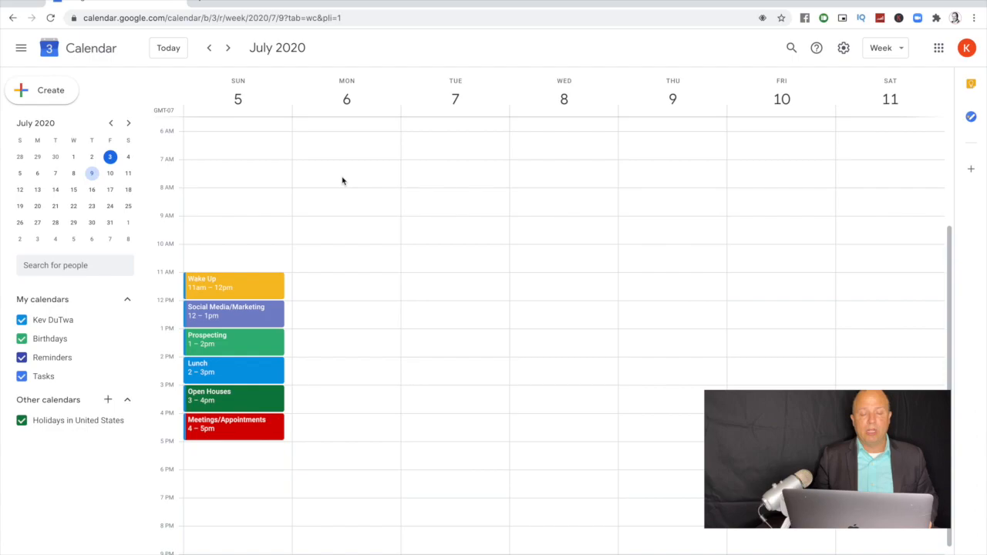
pyautogui.click(341, 178)
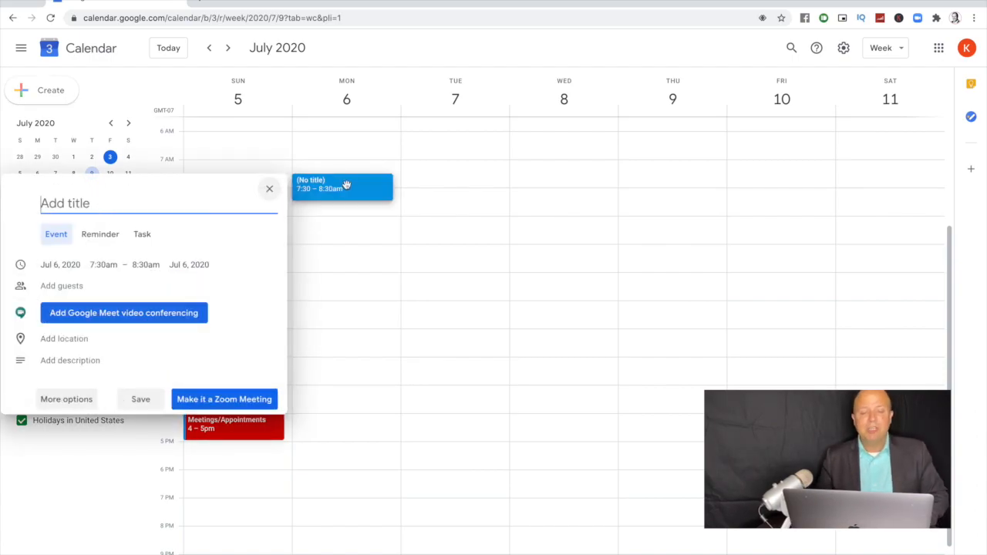
pyautogui.click(350, 171)
pyautogui.moveTo(350, 171); pyautogui.dragTo(350, 157)
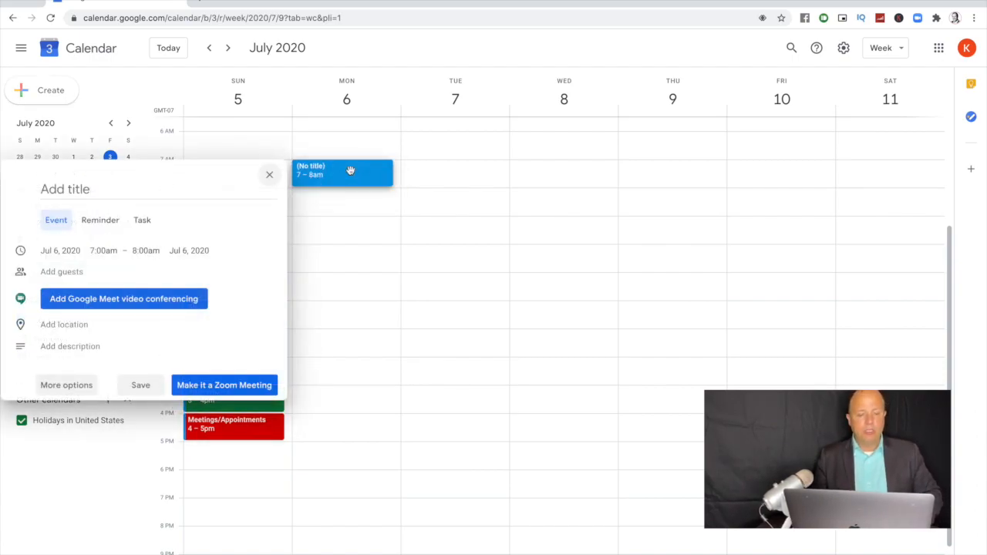
pyautogui.click(81, 385)
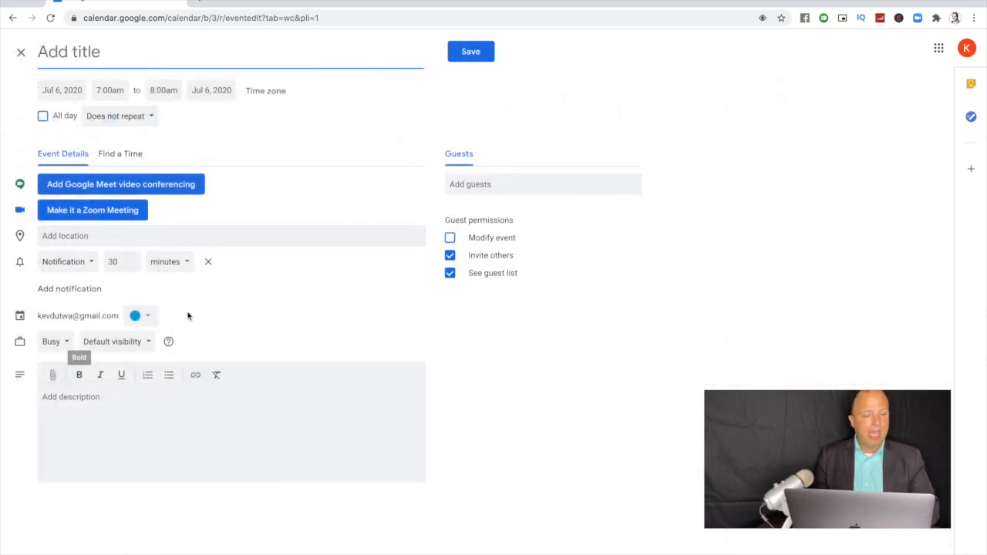
pyautogui.click(208, 262)
# Step: Title it Wake Up, colour it yellow, and make it repeat daily
pyautogui.click(112, 51)
pyautogui.write('Wake Up')
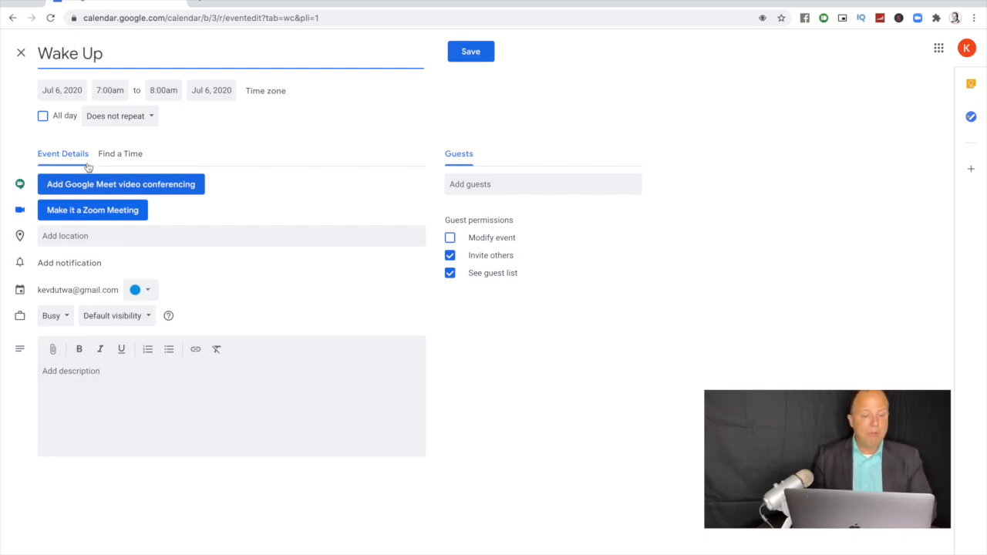
pyautogui.click(144, 291)
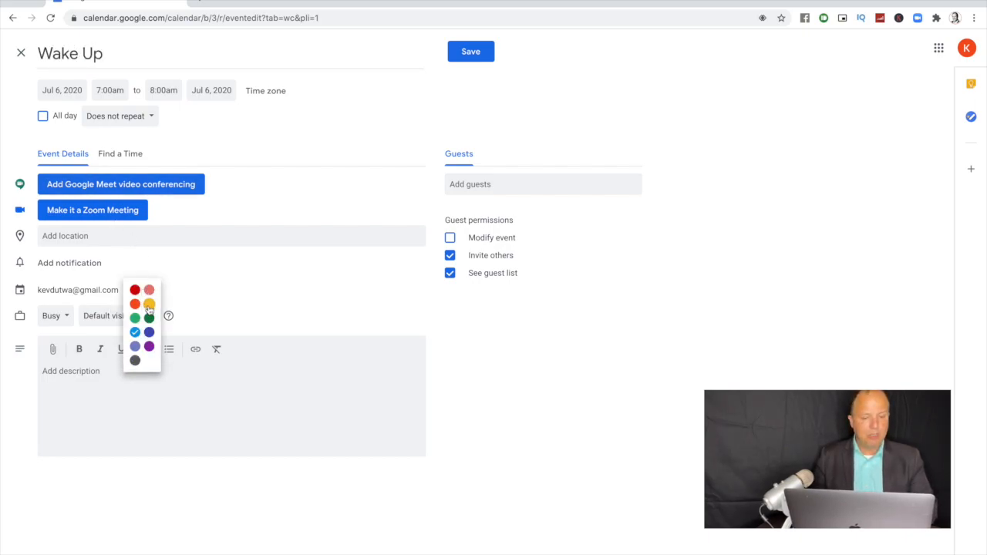
pyautogui.click(149, 304)
pyautogui.click(147, 120)
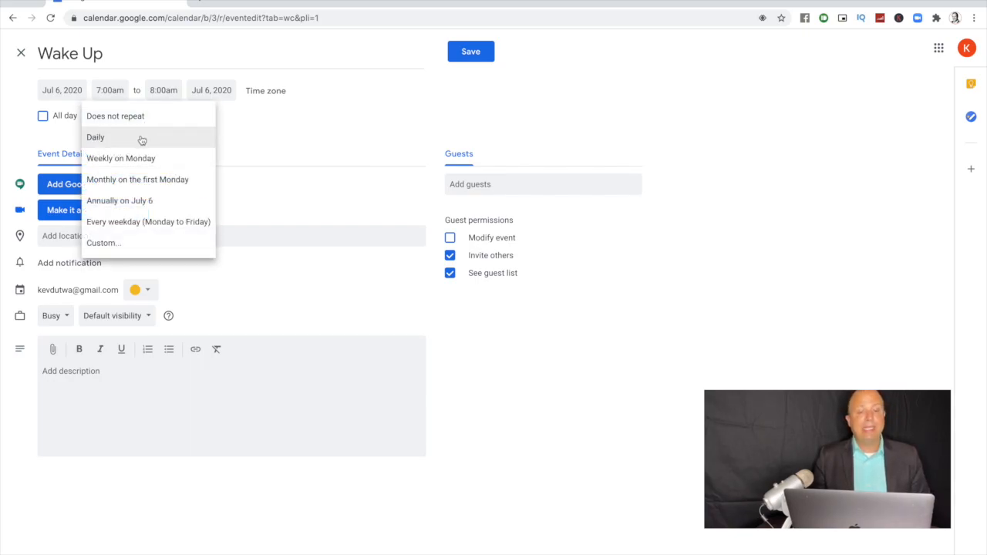
pyautogui.click(142, 138)
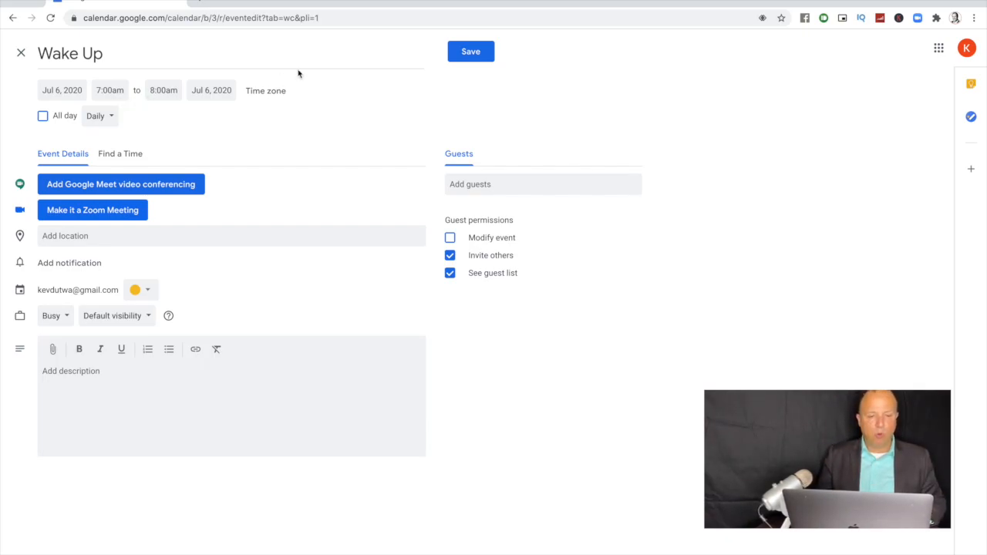
pyautogui.click(469, 52)
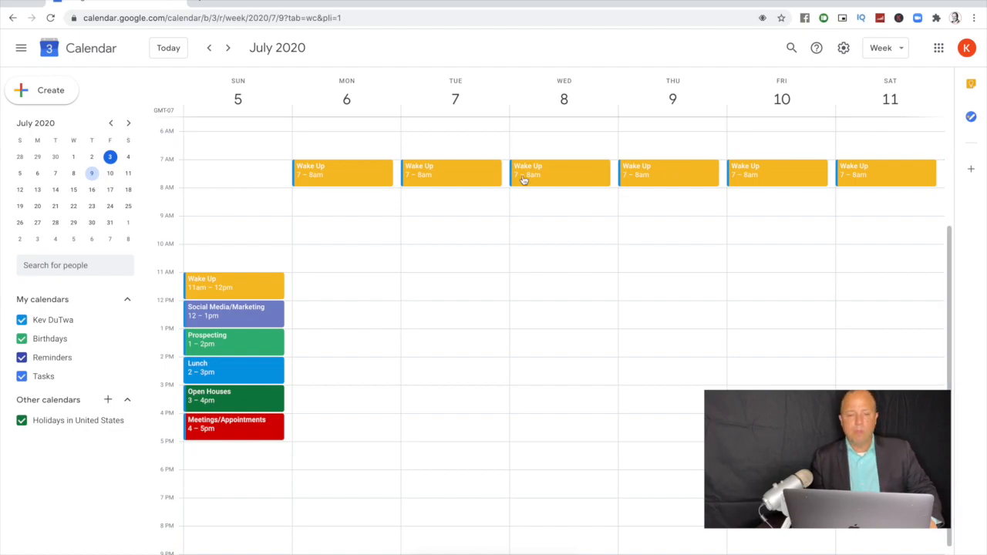
# Step: View July 12–18, return to July 5–11, and begin a Monday 9am event
pyautogui.click(229, 47)
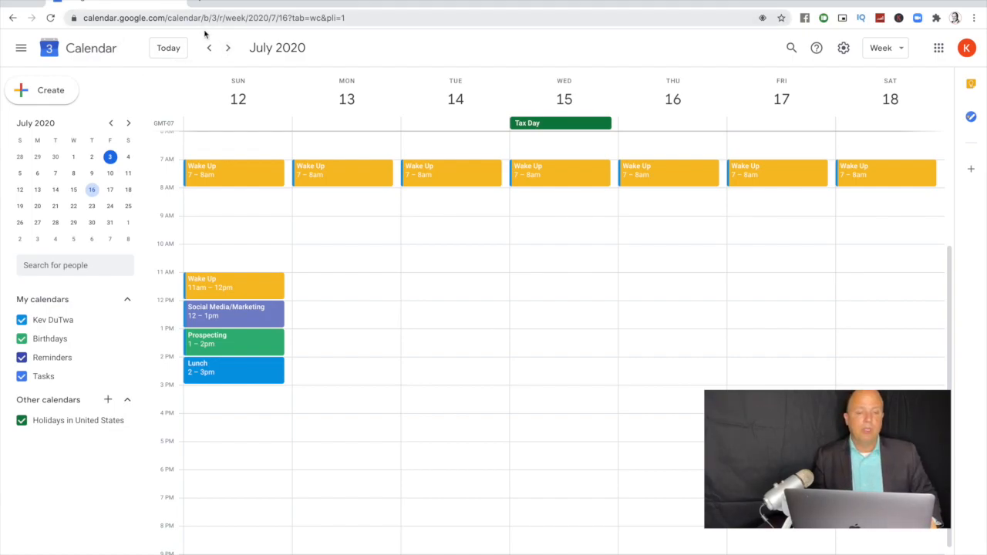
pyautogui.click(209, 49)
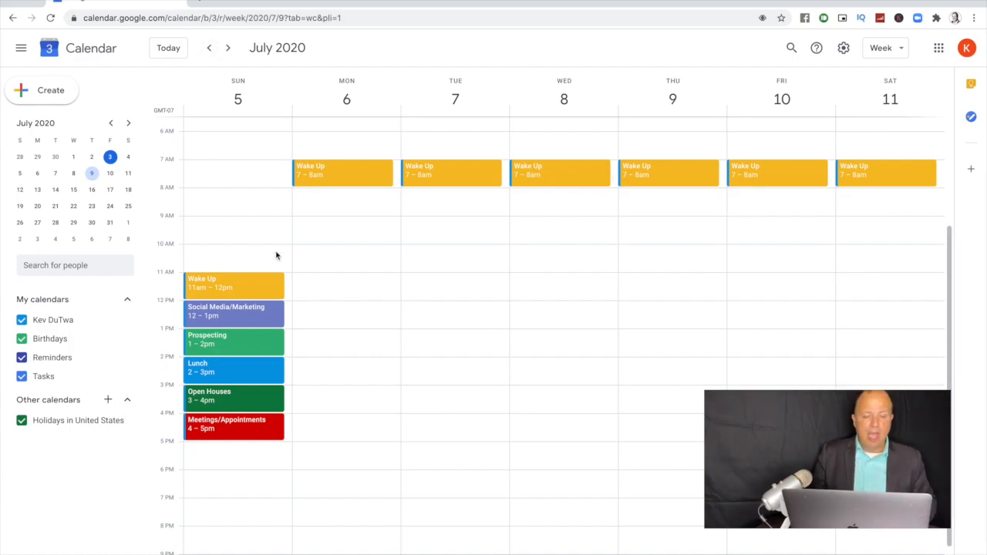
pyautogui.click(327, 230)
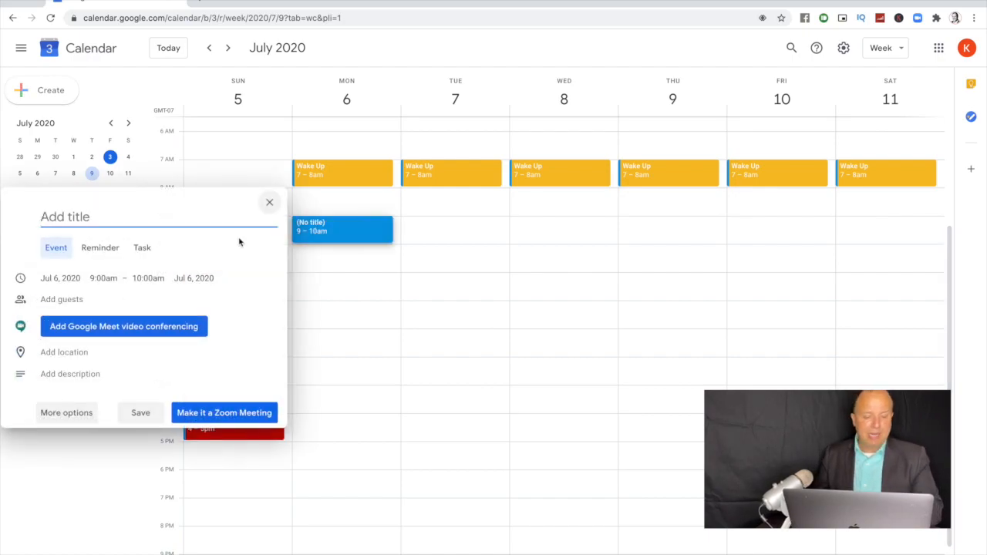
# Step: Make the new event lavender and title it Social Media/Marketing
pyautogui.click(75, 413)
pyautogui.click(138, 313)
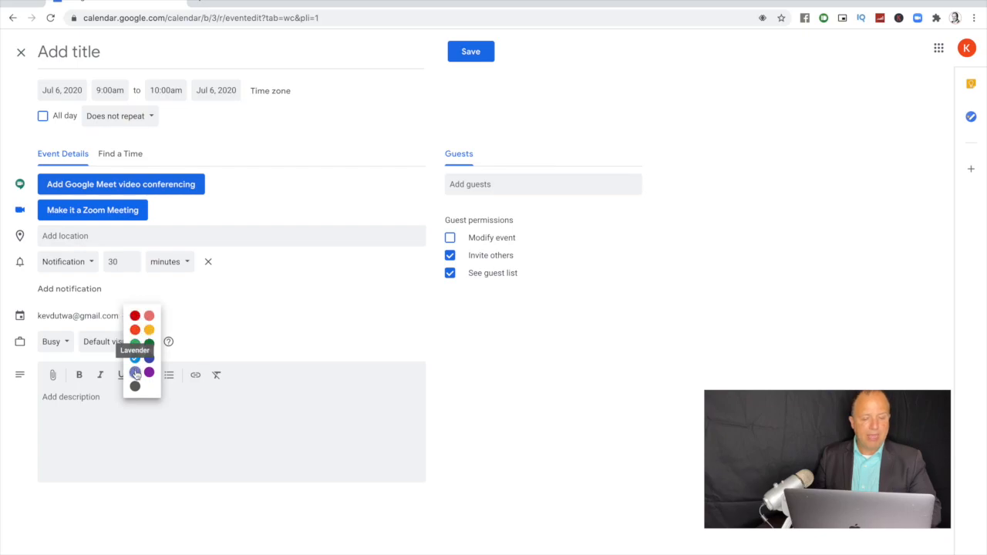
pyautogui.click(136, 373)
pyautogui.click(120, 50)
pyautogui.write('Social Media/')
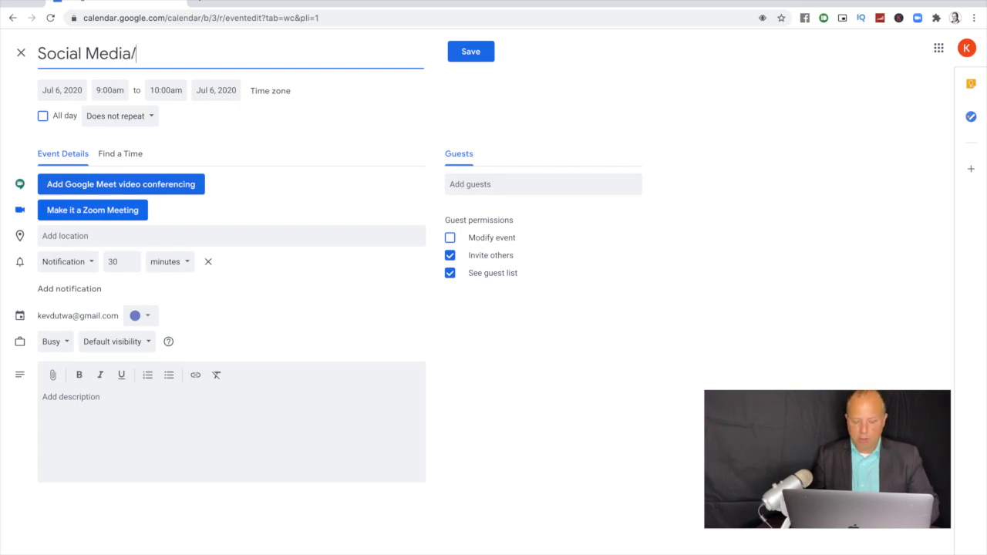
pyautogui.write('marketing')
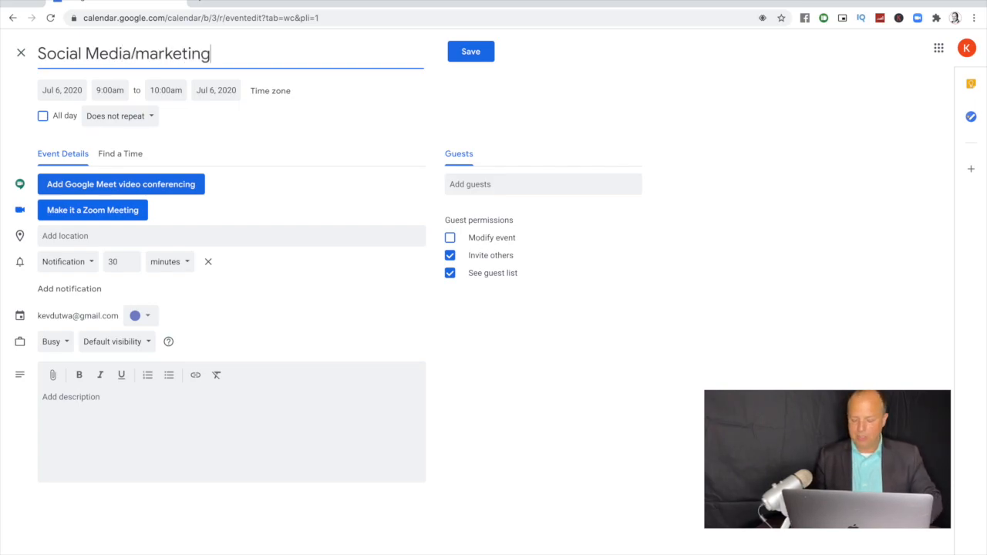
pyautogui.press('Left')
pyautogui.press('Left')
pyautogui.press('Left')
pyautogui.press('Left')
pyautogui.press('Left')
pyautogui.press('Left')
pyautogui.press('Left')
pyautogui.press('Left')
pyautogui.press('BackSpace')
pyautogui.write('M')
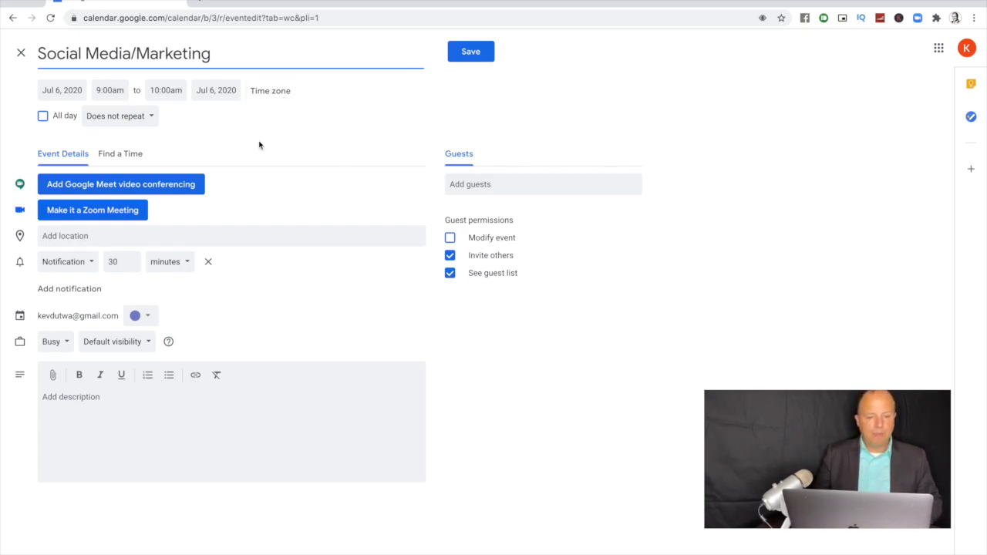
# Step: Set the event to 8:30–9:00am and save it
pyautogui.click(120, 94)
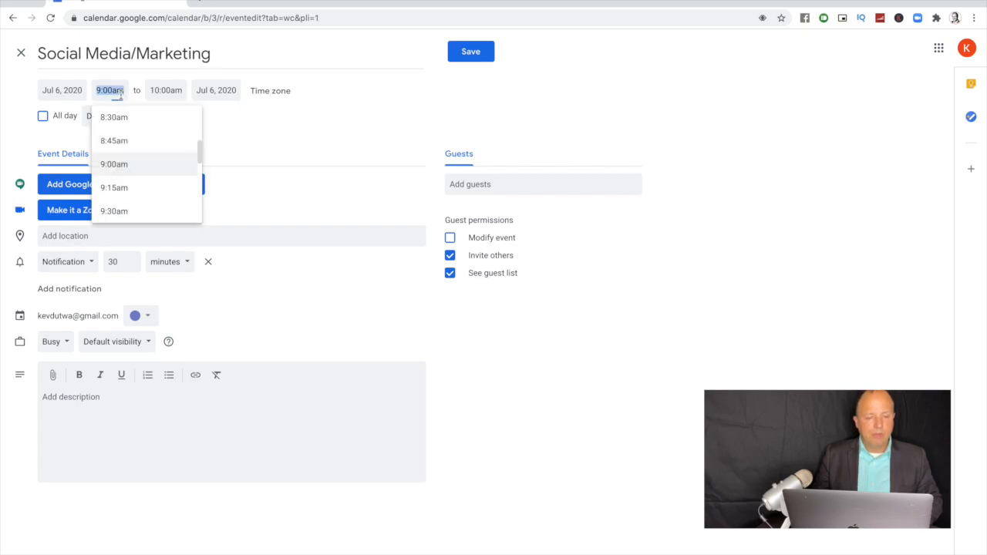
pyautogui.click(116, 116)
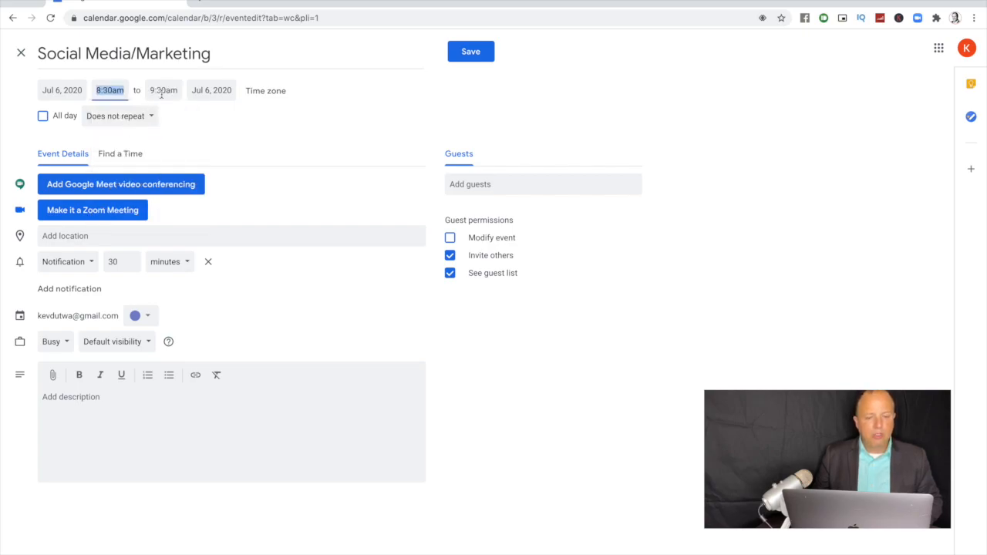
pyautogui.click(161, 93)
pyautogui.click(164, 117)
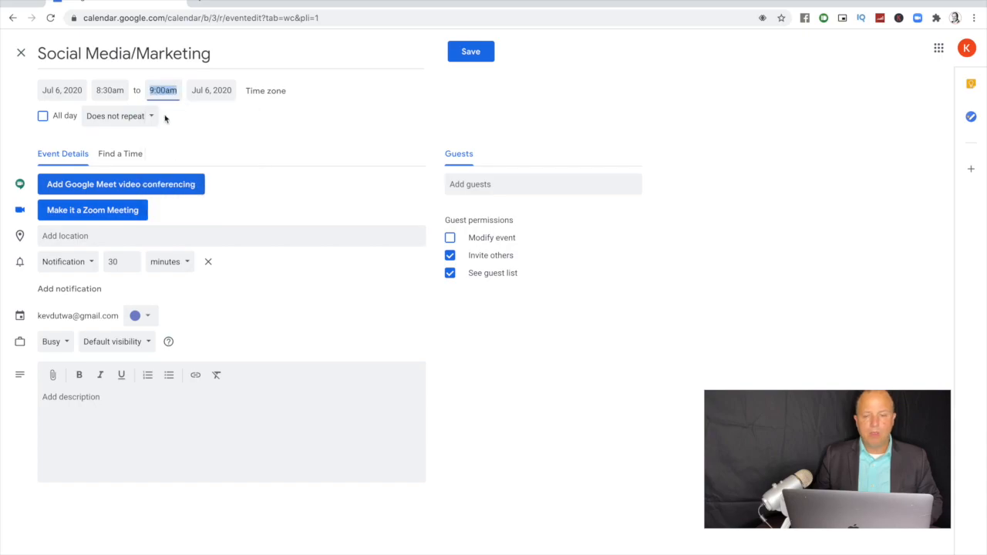
pyautogui.click(468, 51)
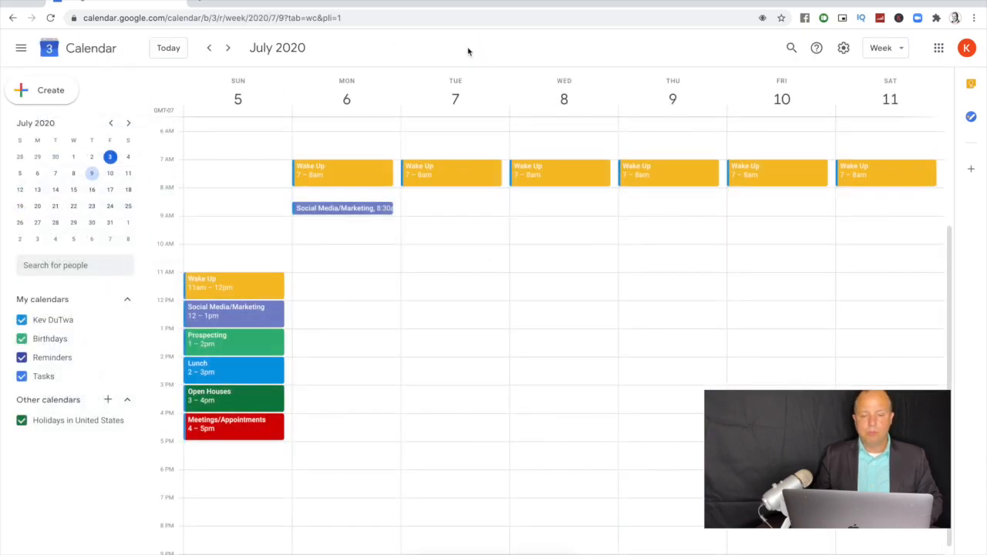
# Step: Give Social Media/Marketing a custom weekly repeat on Monday through Friday
pyautogui.click(320, 206)
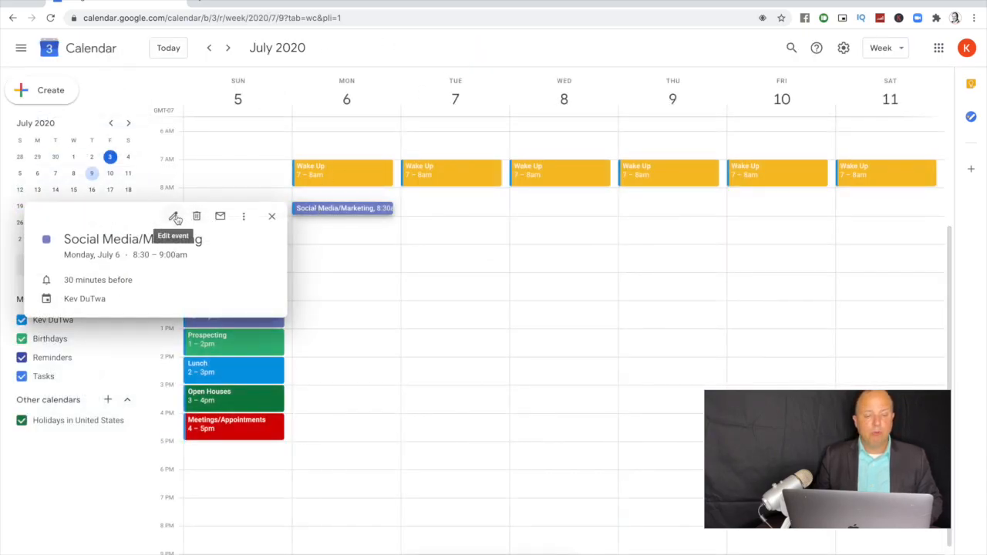
pyautogui.click(175, 217)
pyautogui.click(127, 120)
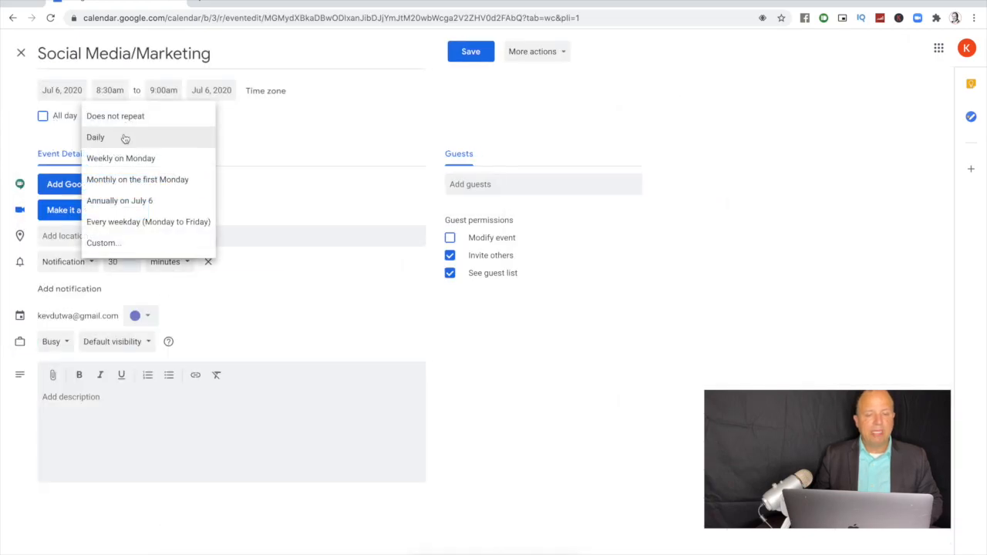
pyautogui.click(108, 243)
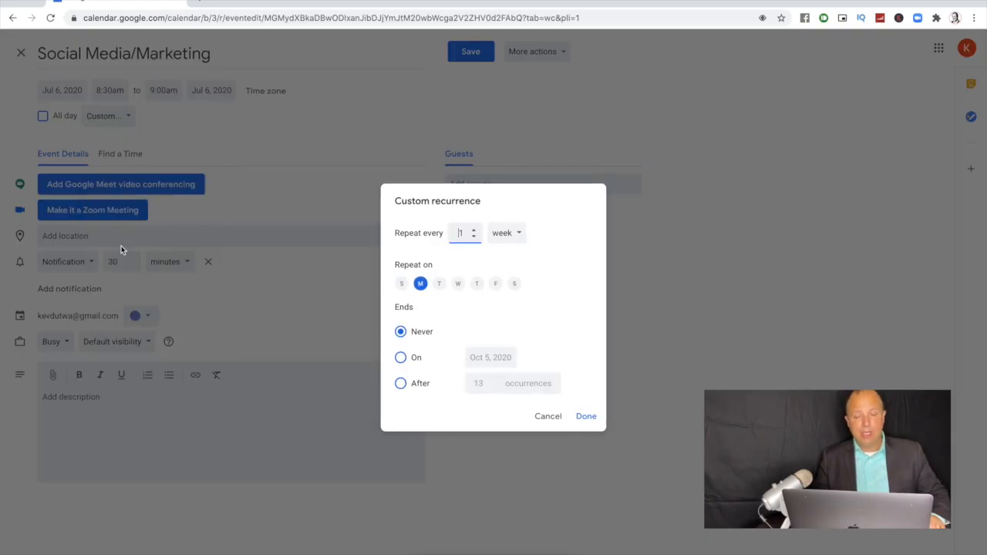
pyautogui.click(438, 285)
pyautogui.click(458, 284)
pyautogui.click(478, 284)
pyautogui.click(496, 284)
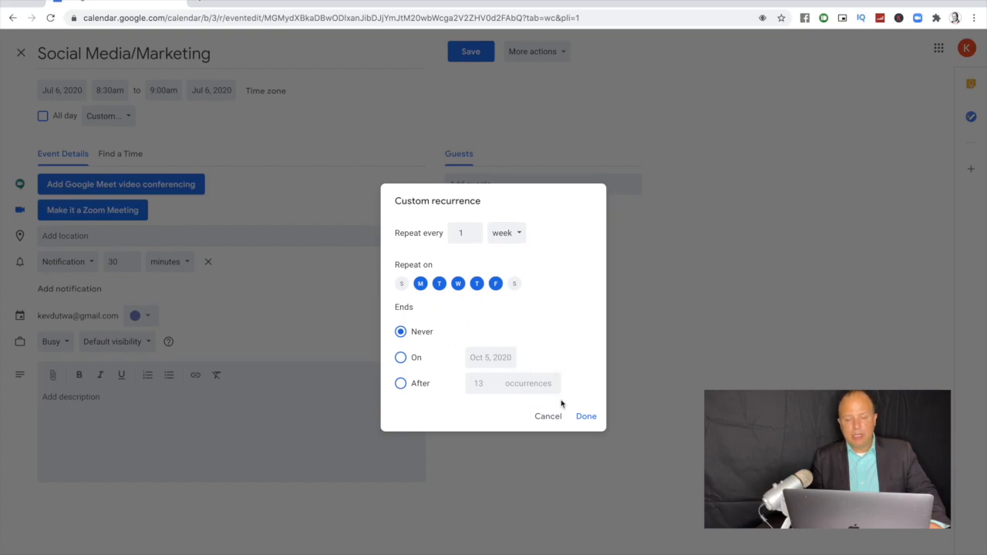
pyautogui.click(586, 417)
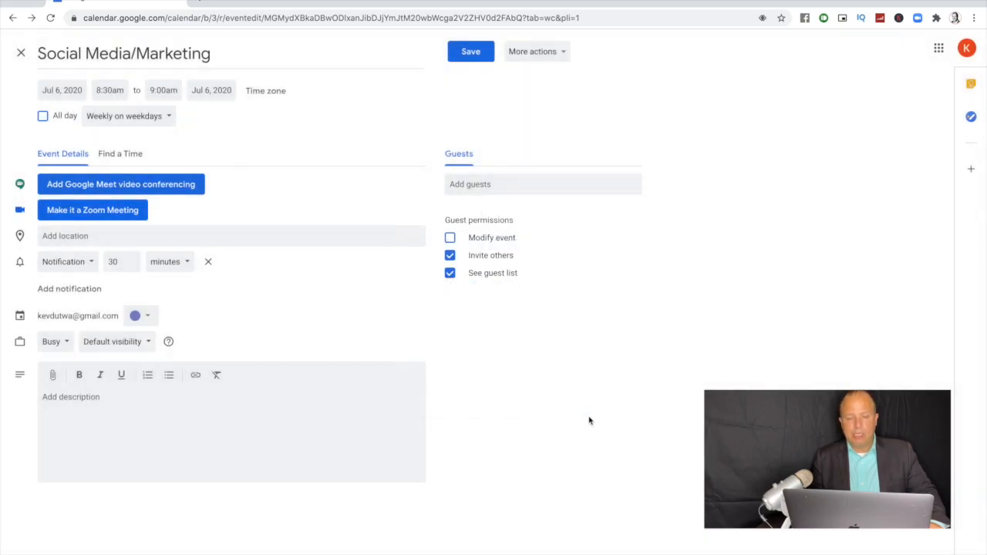
pyautogui.click(471, 62)
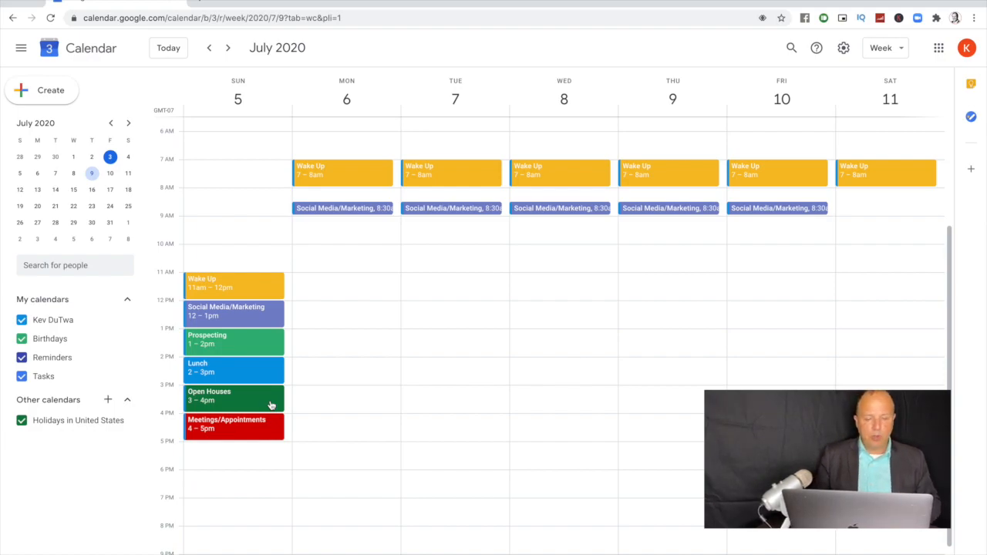
# Step: Move all Wake Up events to 7–8am and Social Media/Marketing to 8–9am
pyautogui.moveTo(248, 286); pyautogui.dragTo(245, 222)
pyautogui.click(444, 321)
pyautogui.click(572, 359)
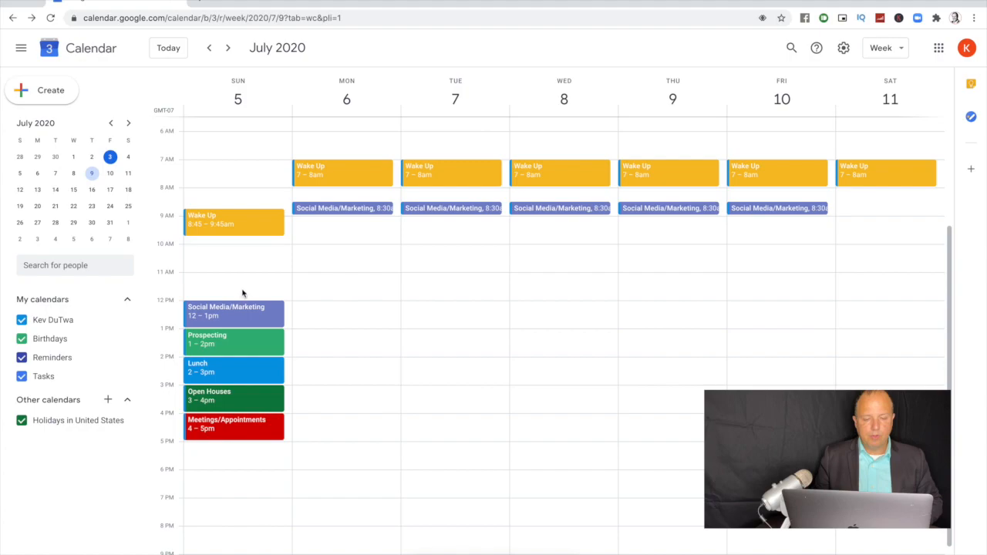
pyautogui.moveTo(226, 222); pyautogui.dragTo(235, 171)
pyautogui.click(419, 319)
pyautogui.click(571, 360)
pyautogui.moveTo(250, 311); pyautogui.dragTo(247, 198)
pyautogui.click(452, 320)
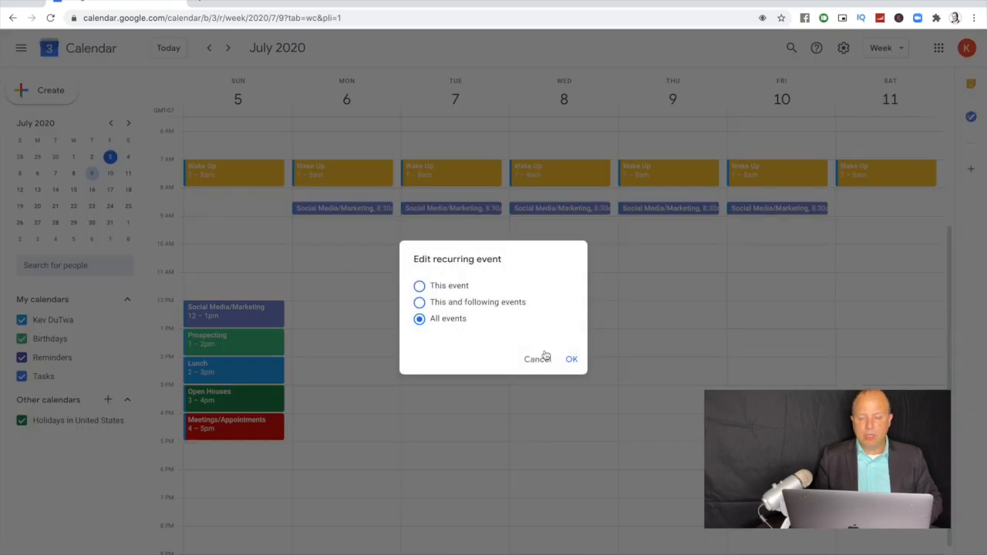
pyautogui.click(572, 361)
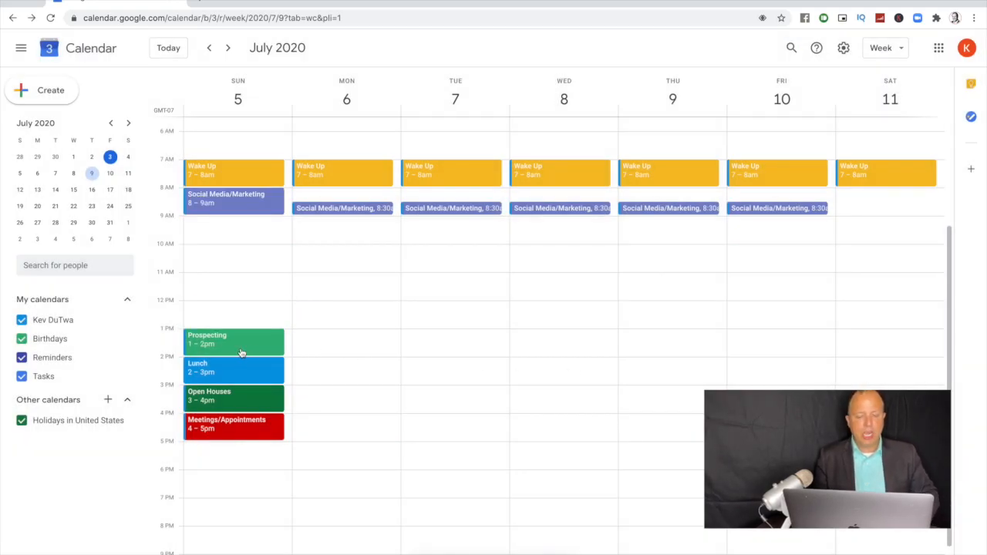
# Step: Shift Prospecting to 9–10am, Lunch 10–11am, Open Houses 11–12pm, Meetings/Appointments 12–1pm
pyautogui.moveTo(243, 343); pyautogui.dragTo(247, 226)
pyautogui.click(439, 319)
pyautogui.click(571, 361)
pyautogui.moveTo(225, 366); pyautogui.dragTo(231, 255)
pyautogui.click(457, 320)
pyautogui.click(572, 360)
pyautogui.moveTo(229, 396); pyautogui.dragTo(224, 285)
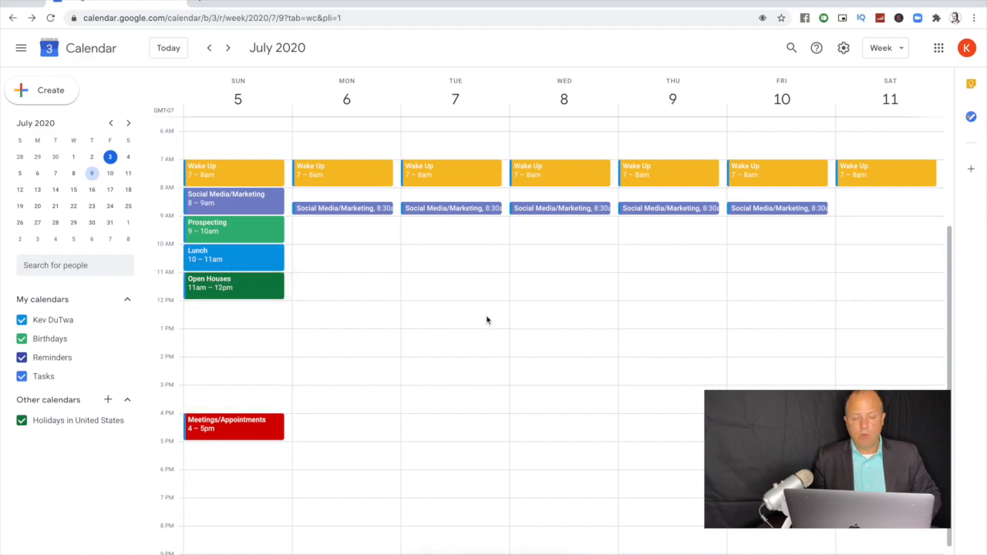
pyautogui.moveTo(260, 437); pyautogui.dragTo(259, 322)
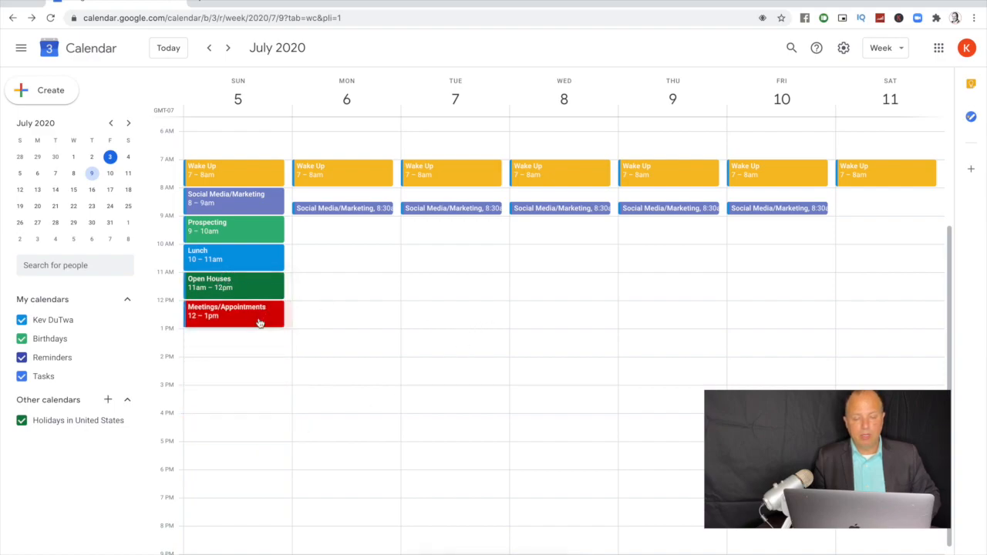
# Step: Make Open Houses repeat weekly on Sunday
pyautogui.click(228, 49)
pyautogui.click(209, 48)
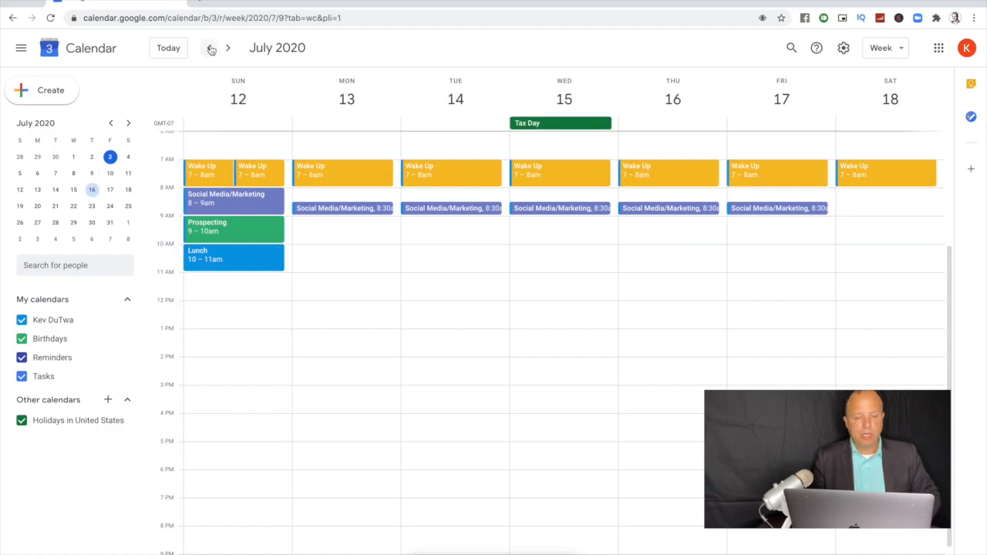
pyautogui.click(244, 290)
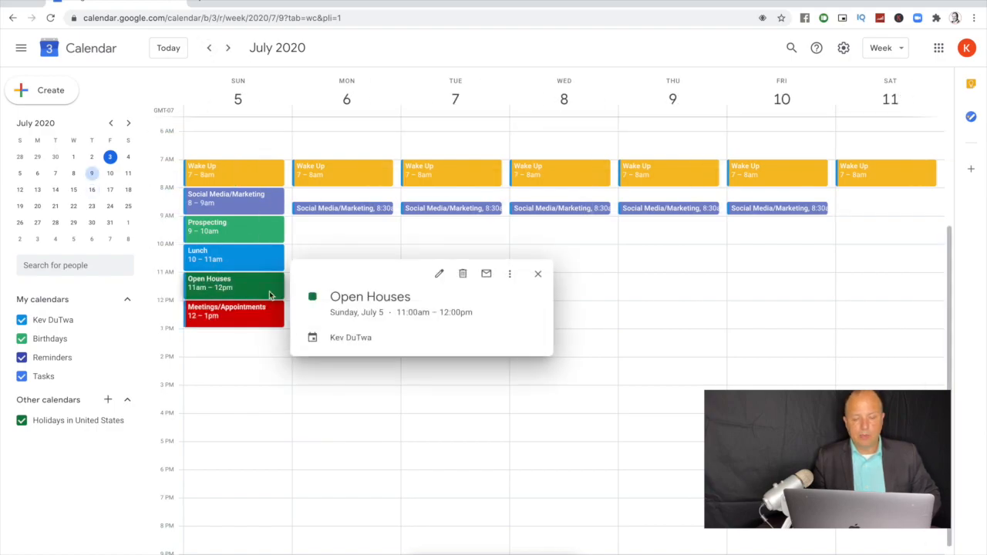
pyautogui.click(443, 276)
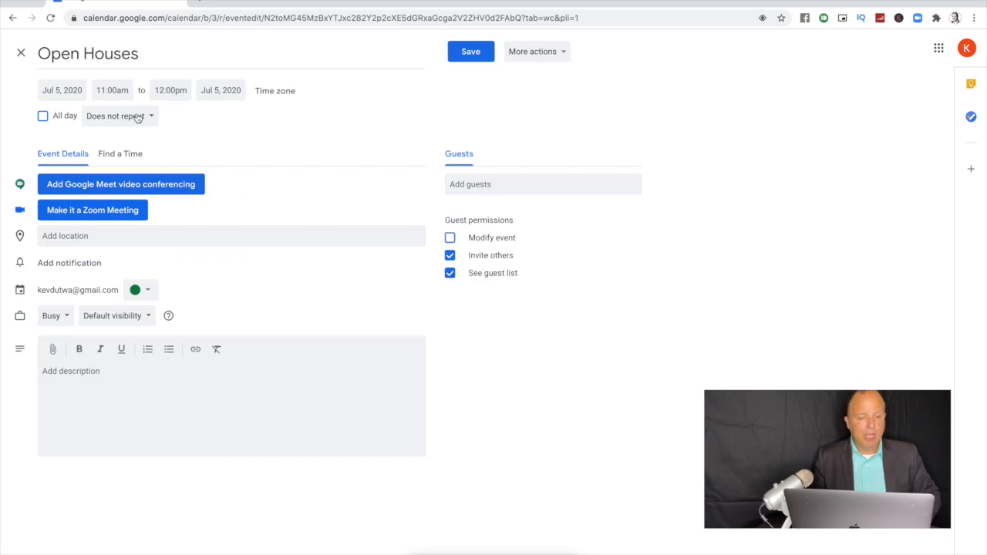
pyautogui.click(136, 118)
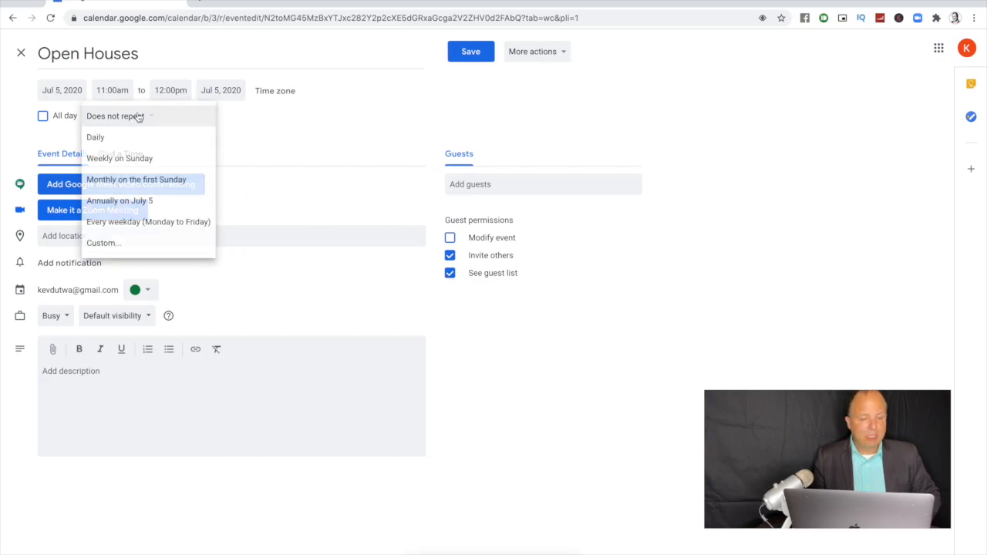
pyautogui.click(132, 158)
pyautogui.click(467, 52)
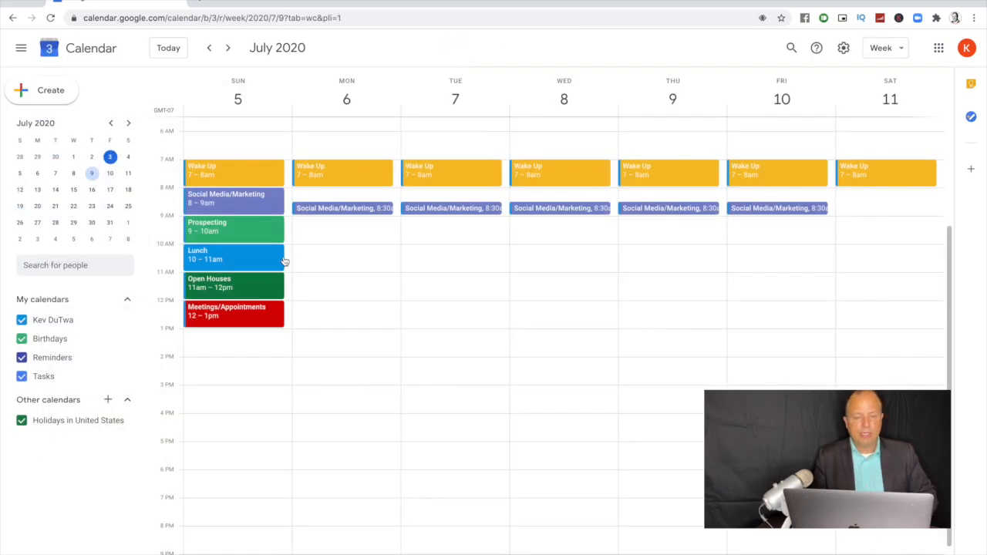
# Step: Make Meetings/Appointments repeat weekly on Sunday and confirm both appear in July 12–18
pyautogui.click(230, 50)
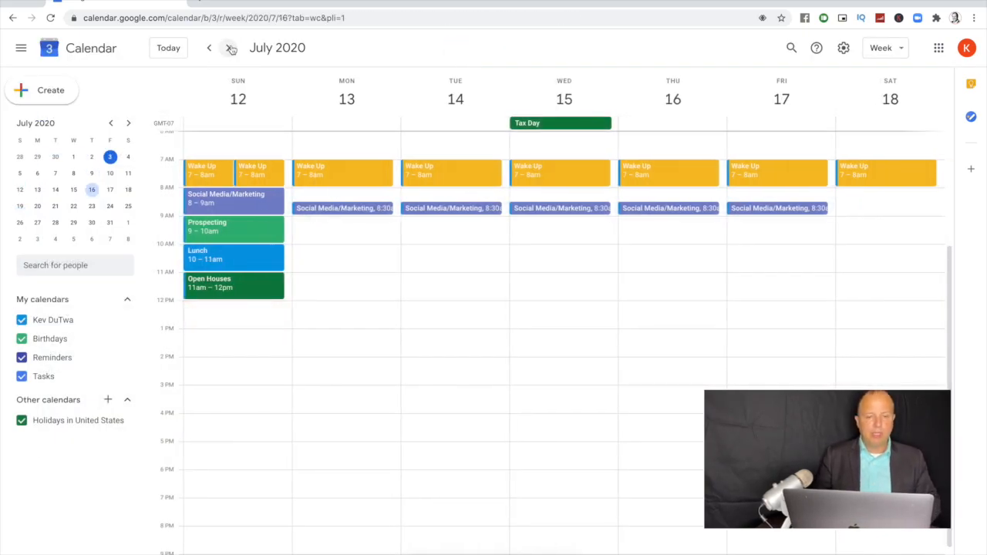
pyautogui.click(208, 49)
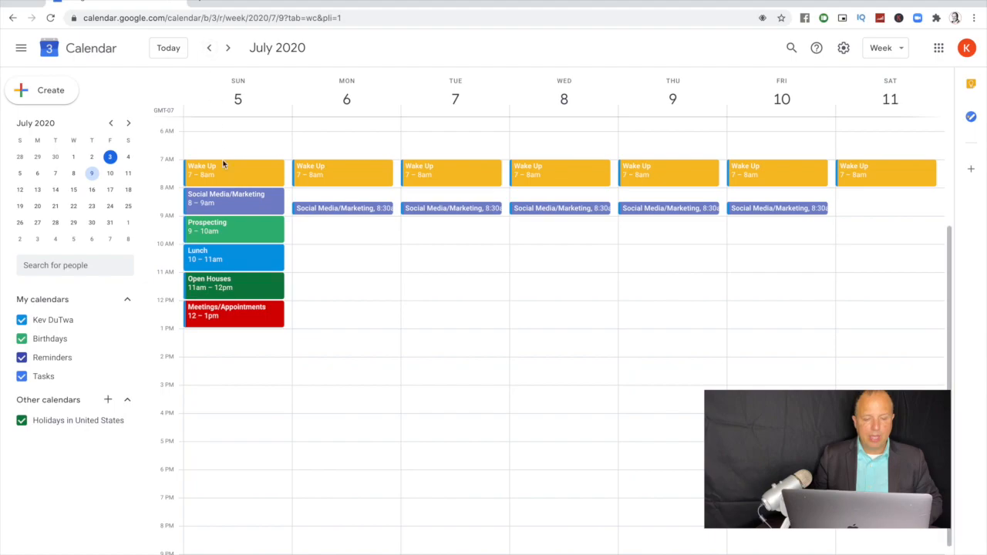
pyautogui.click(239, 313)
pyautogui.click(438, 276)
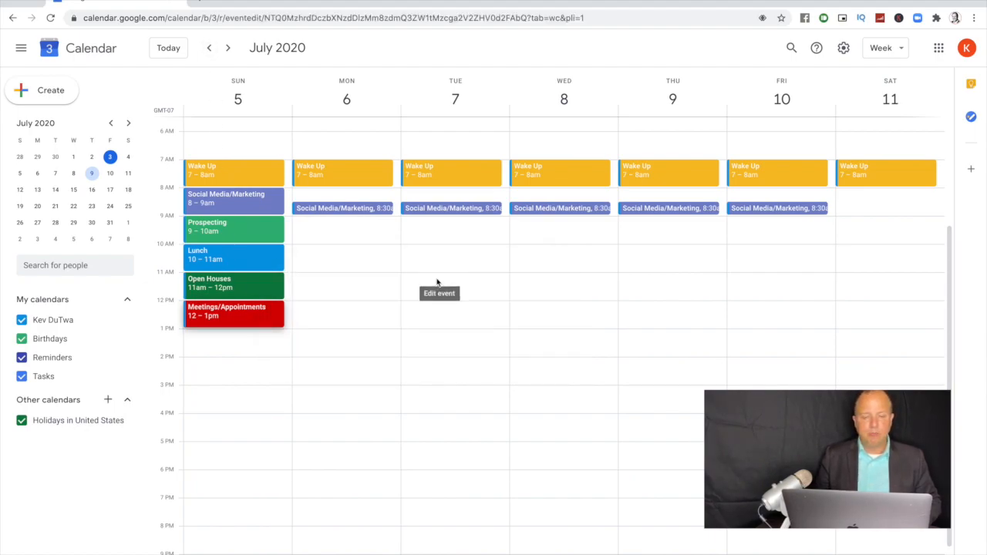
pyautogui.click(147, 121)
pyautogui.click(141, 159)
pyautogui.click(471, 51)
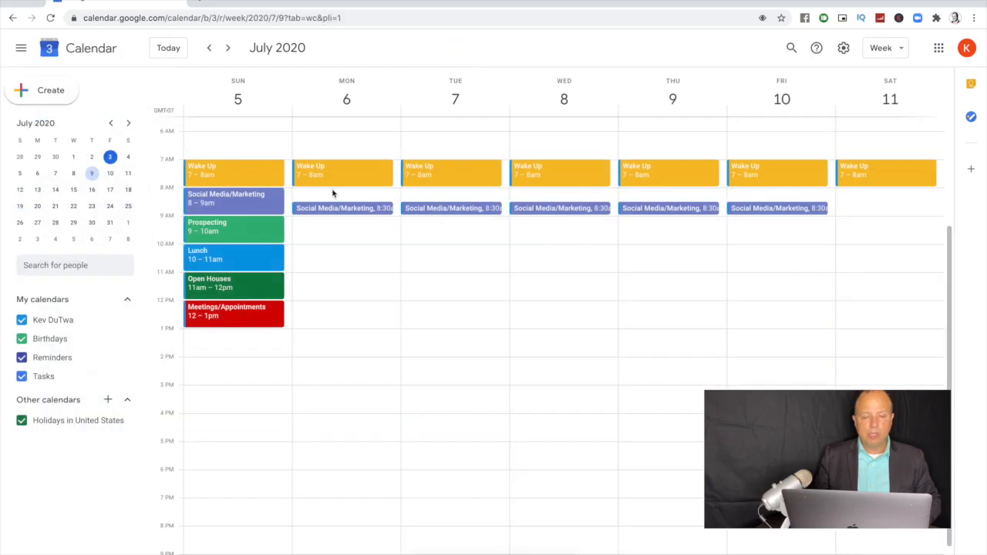
pyautogui.click(228, 48)
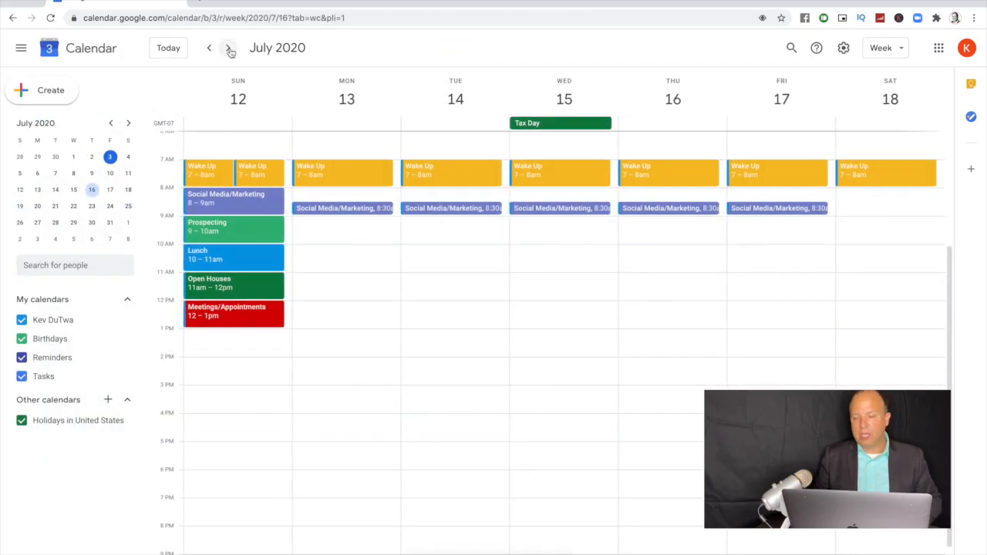
pyautogui.click(209, 49)
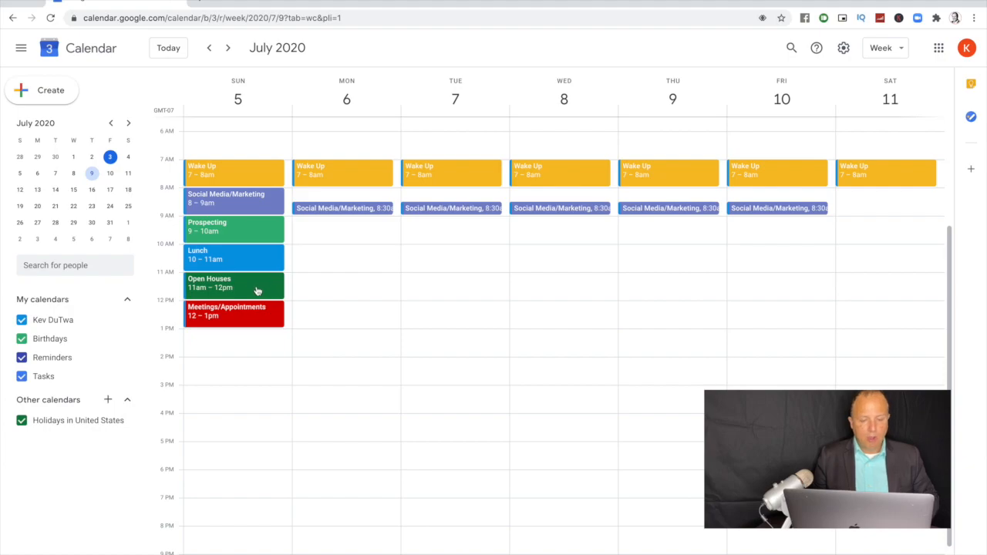
# Step: Create a Sage-green Prospecting event on Monday 9–10am
pyautogui.click(326, 231)
pyautogui.write('Prospecting')
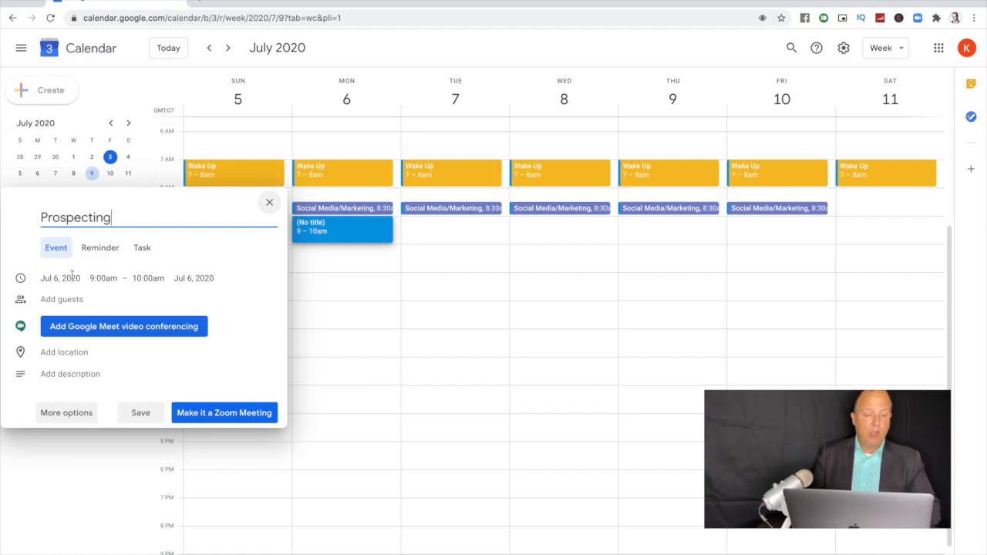
pyautogui.click(83, 410)
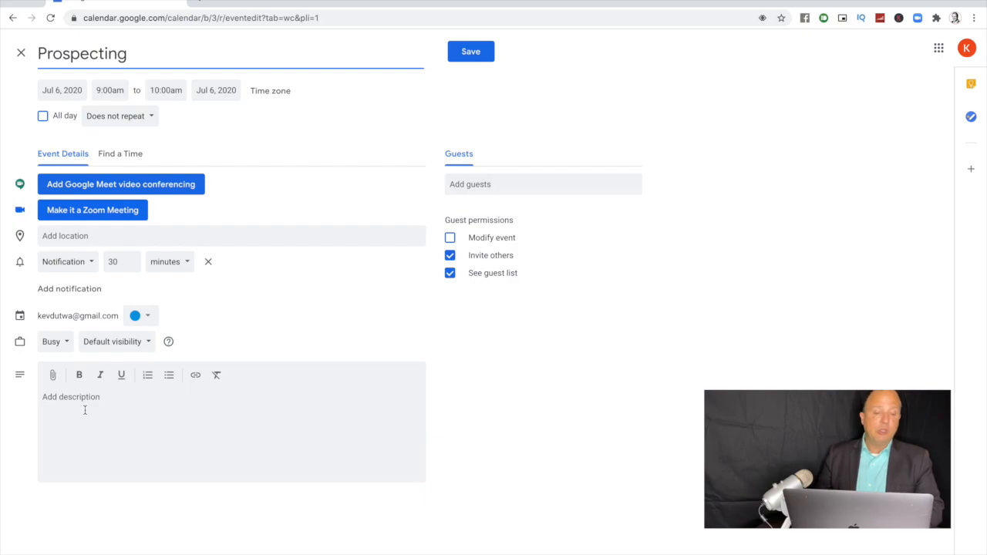
pyautogui.click(148, 316)
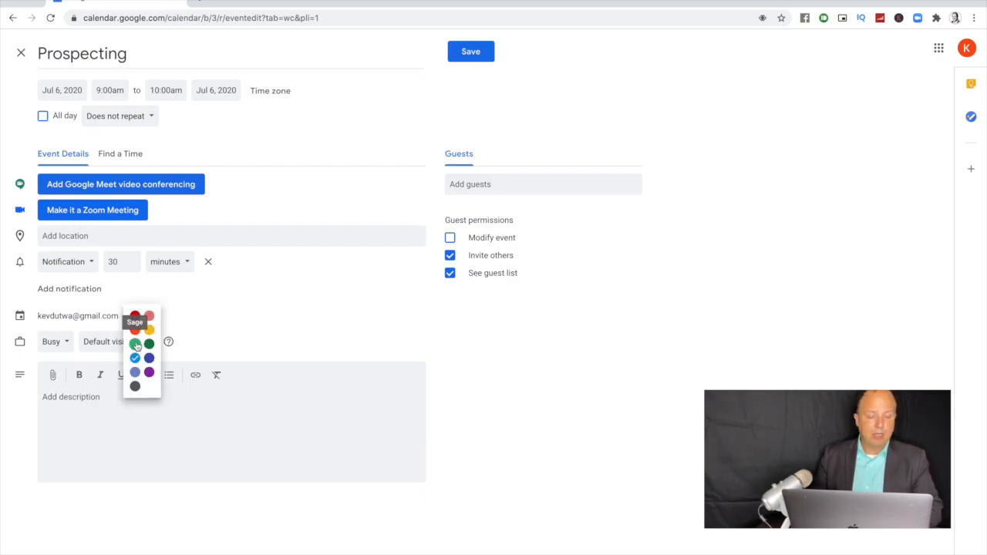
pyautogui.click(135, 344)
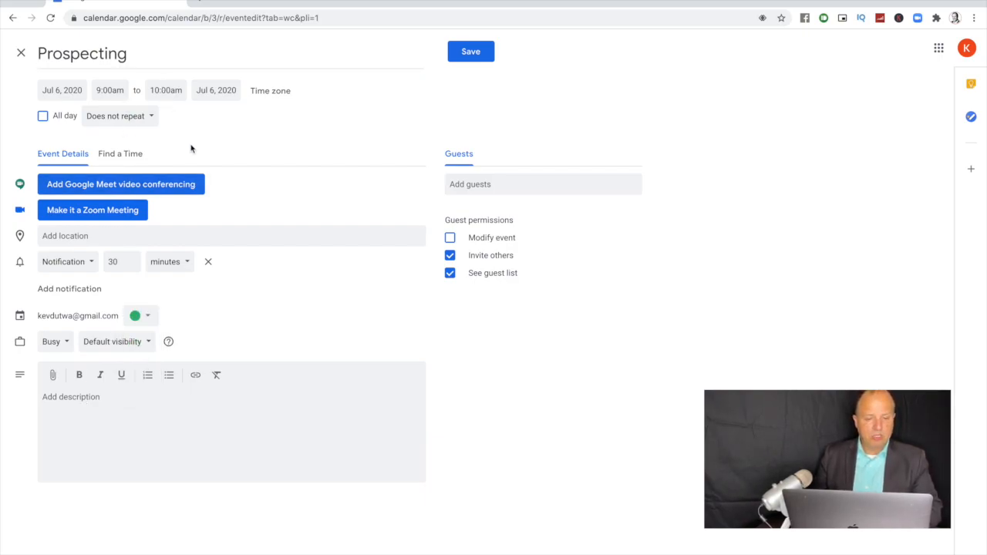
# Step: Set Prospecting to a custom weekly repeat on Monday through Friday and save
pyautogui.click(124, 118)
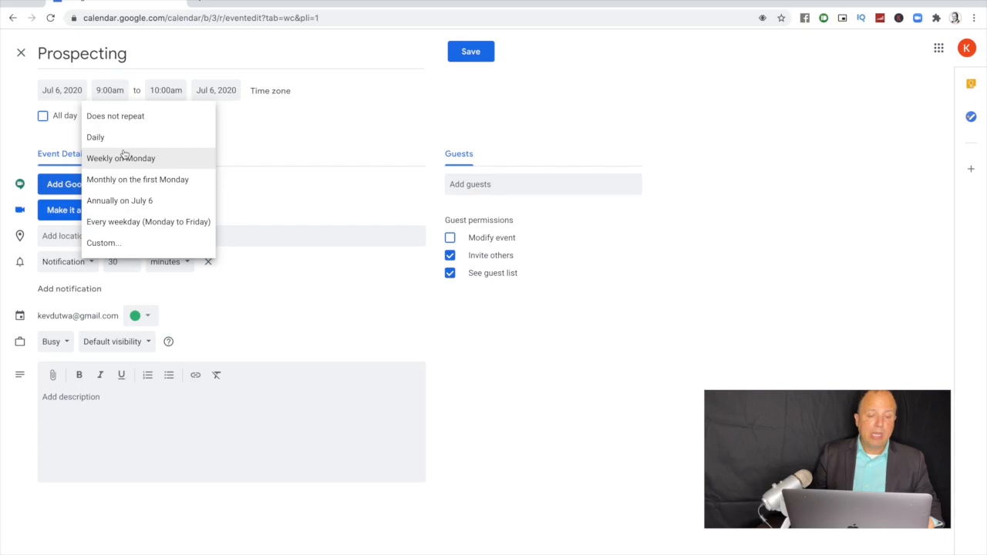
pyautogui.click(118, 244)
pyautogui.click(438, 283)
pyautogui.click(458, 283)
pyautogui.click(476, 283)
pyautogui.click(496, 283)
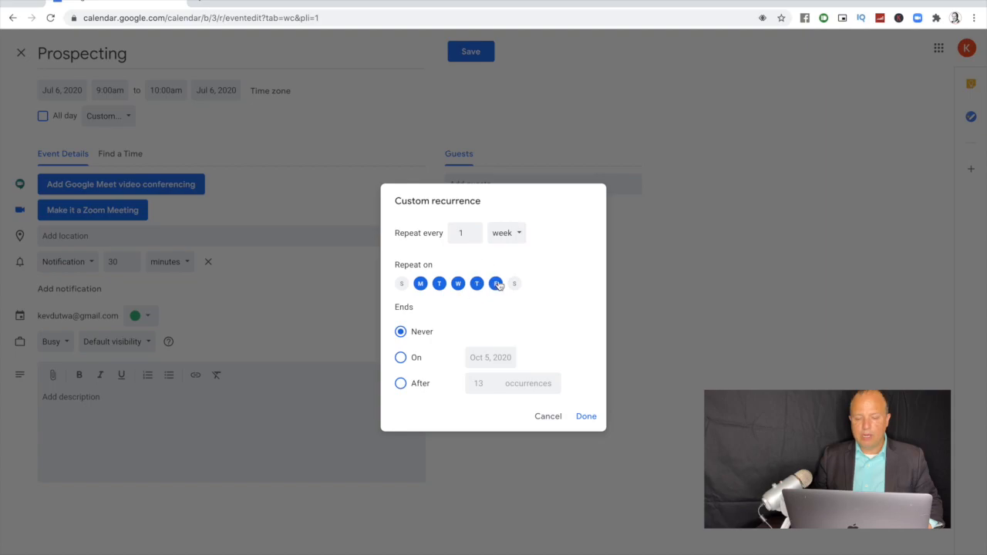
pyautogui.click(589, 418)
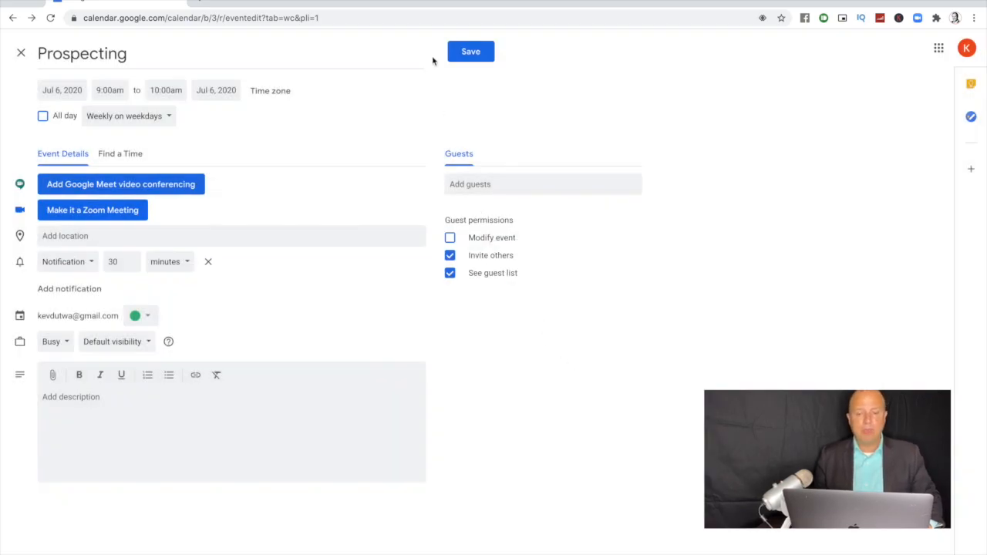
pyautogui.click(465, 56)
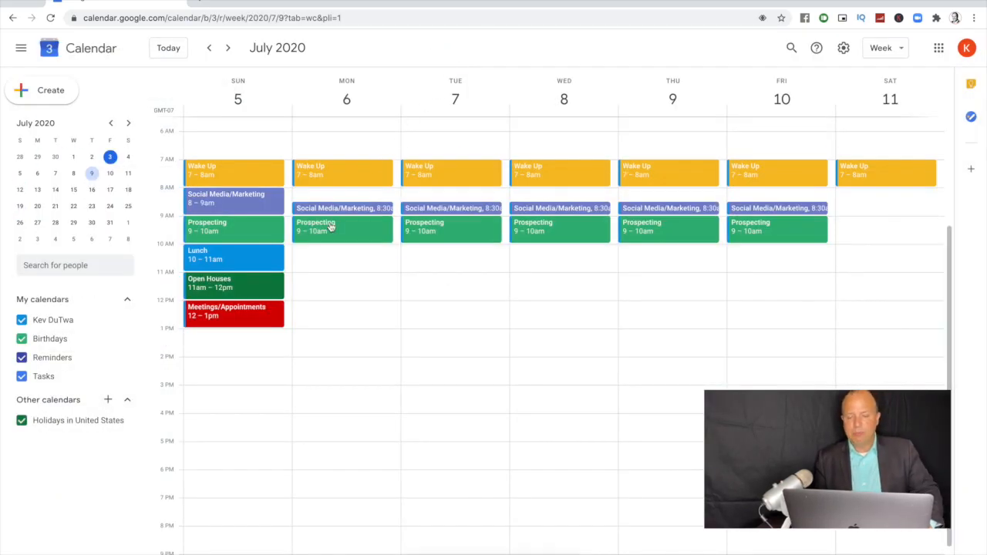
# Step: Change the Prospecting end time to 12:00pm and apply it to all events in the series
pyautogui.click(349, 237)
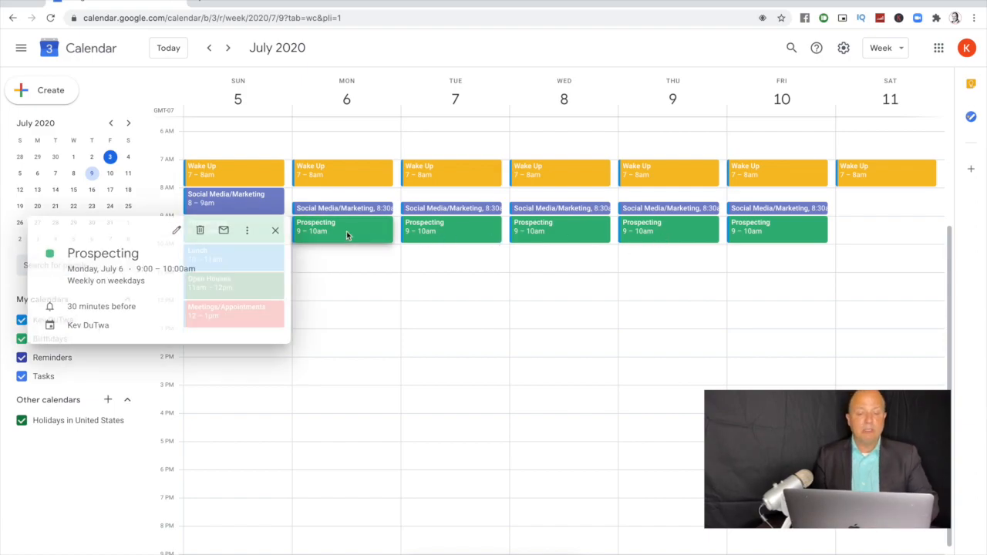
pyautogui.click(174, 229)
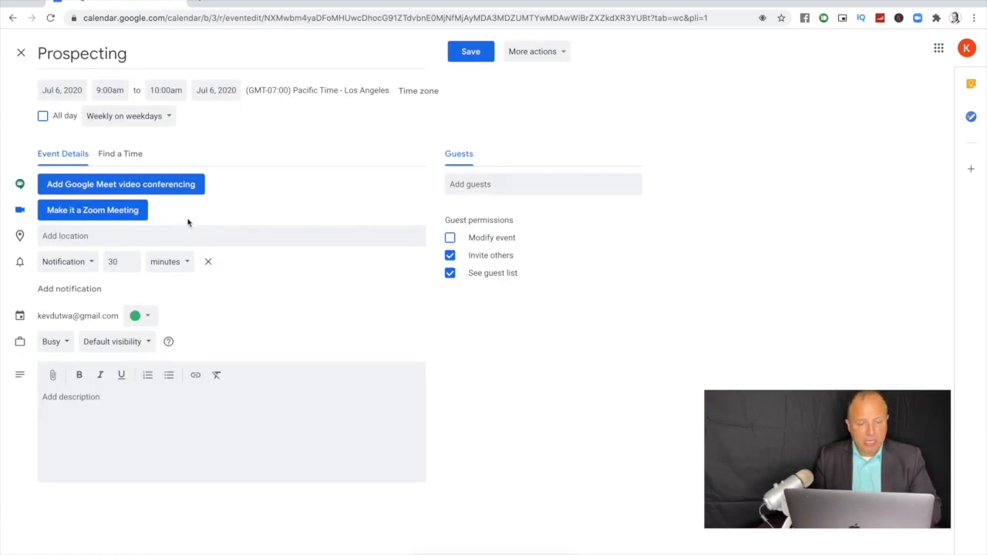
pyautogui.click(181, 89)
pyautogui.scroll(-3, 183, 185)
pyautogui.click(182, 182)
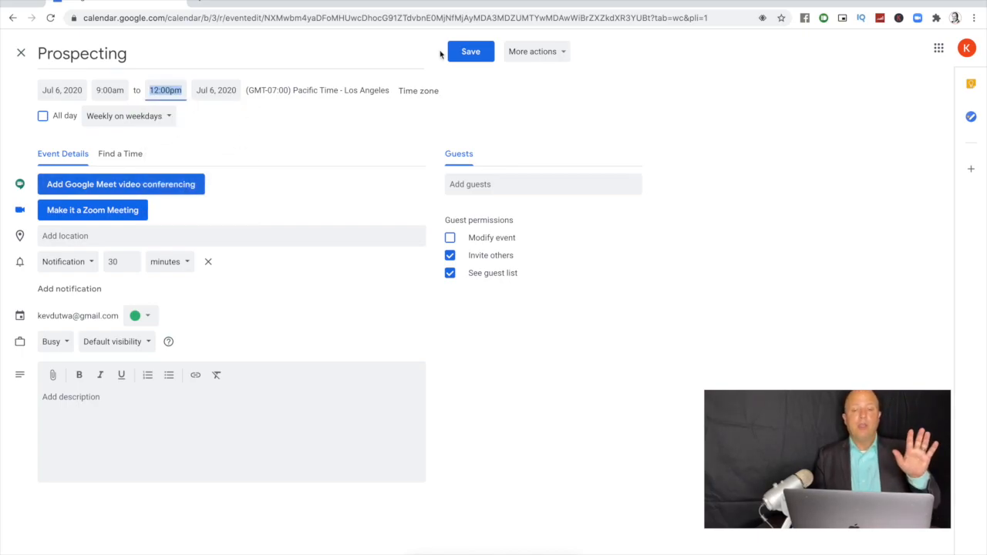
pyautogui.click(472, 53)
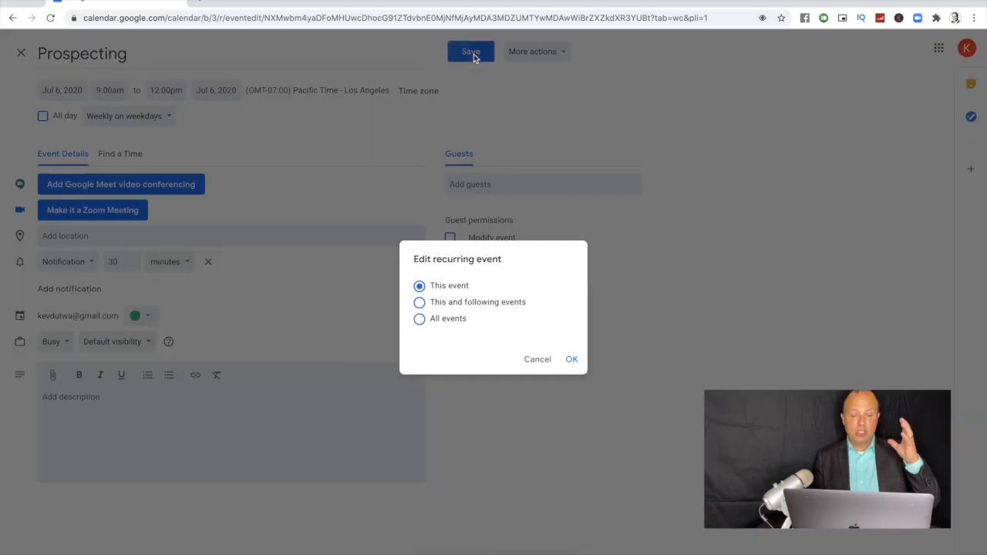
pyautogui.click(419, 318)
pyautogui.click(569, 360)
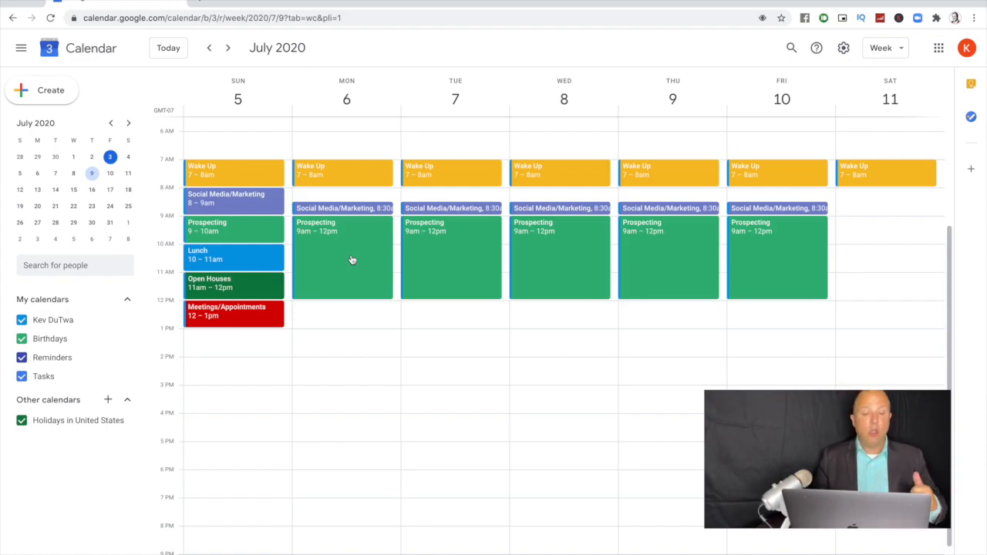
# Step: Create a Monday event titled 'Lunch' and color it Peacock blue
pyautogui.click(337, 322)
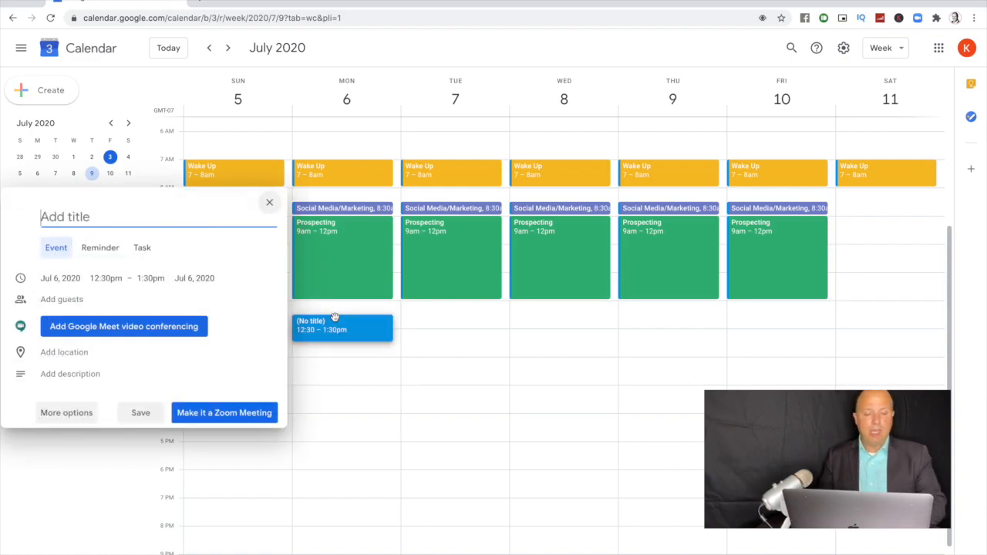
pyautogui.write('Lunch')
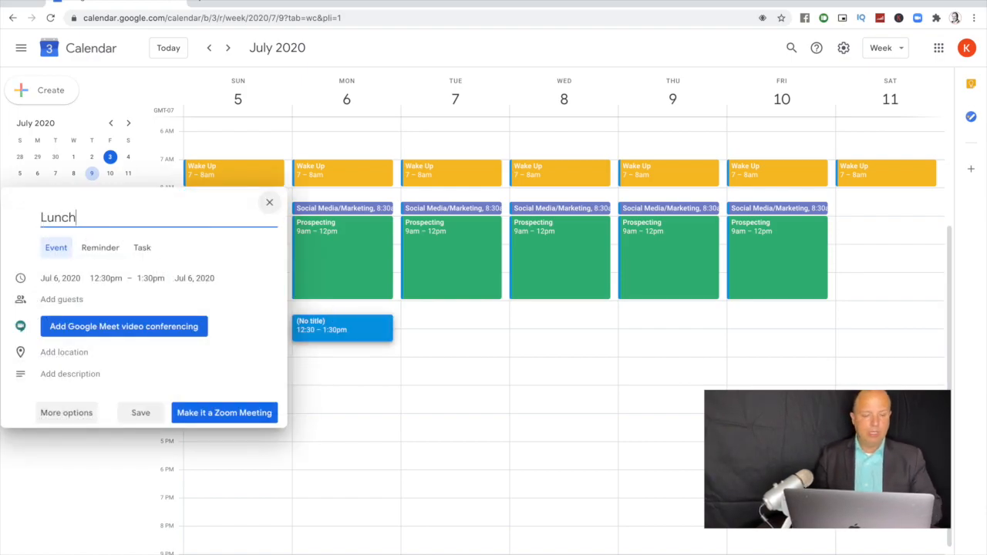
pyautogui.click(76, 410)
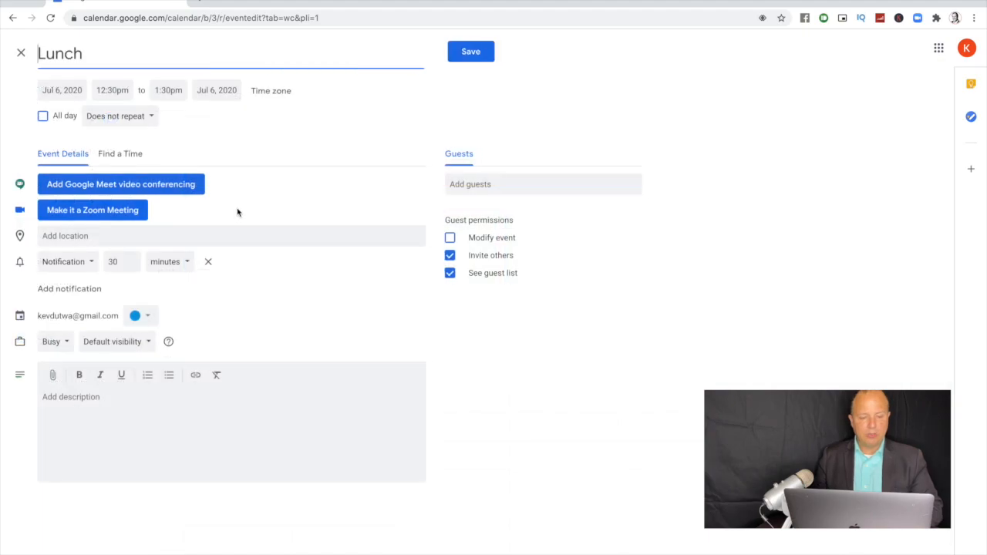
pyautogui.click(147, 315)
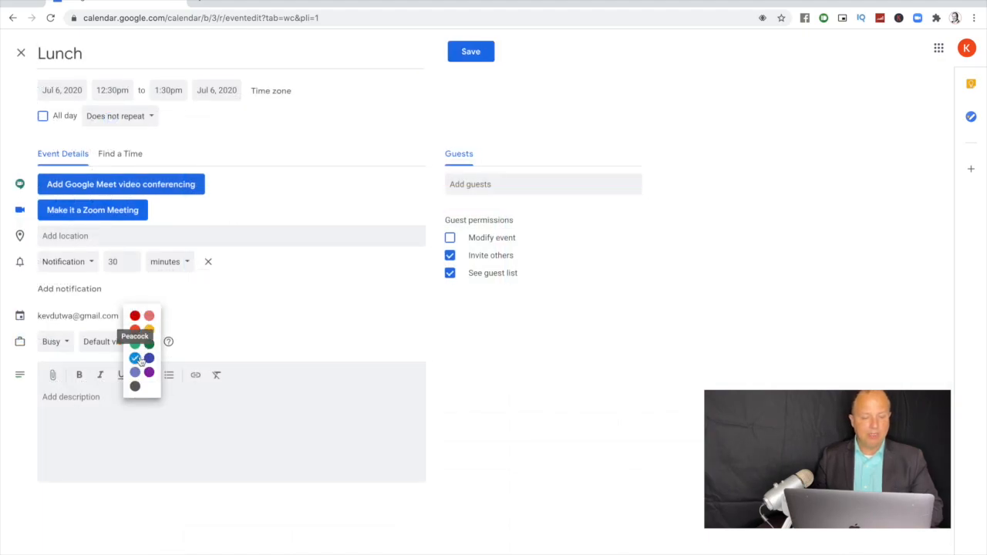
pyautogui.click(135, 359)
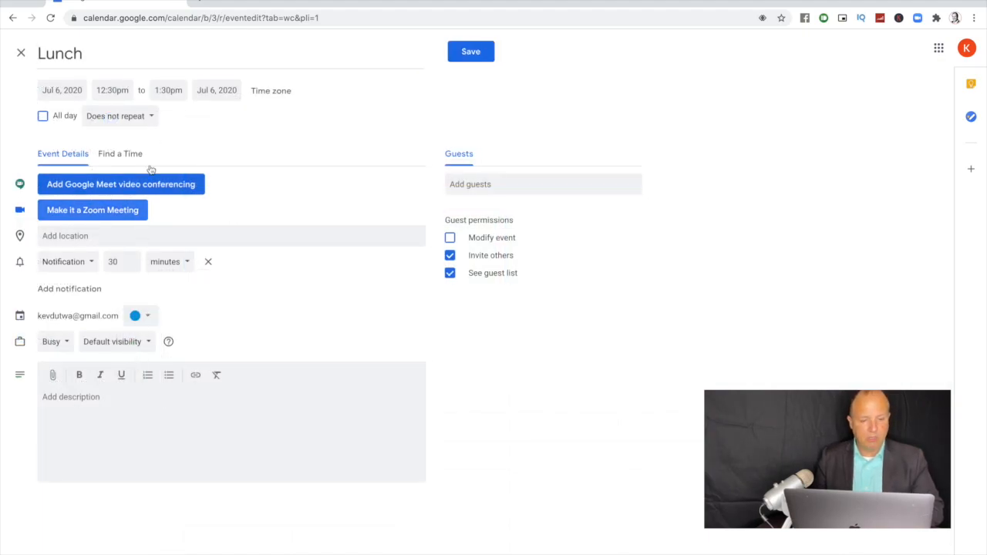
# Step: Set Lunch to start at 12:00pm, repeat every weekday, and save it
pyautogui.click(114, 90)
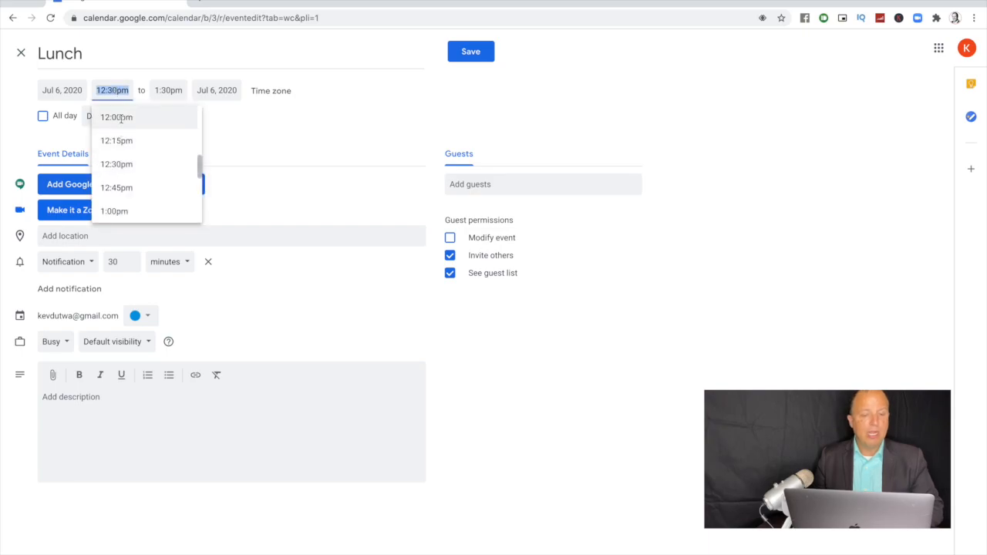
pyautogui.click(119, 117)
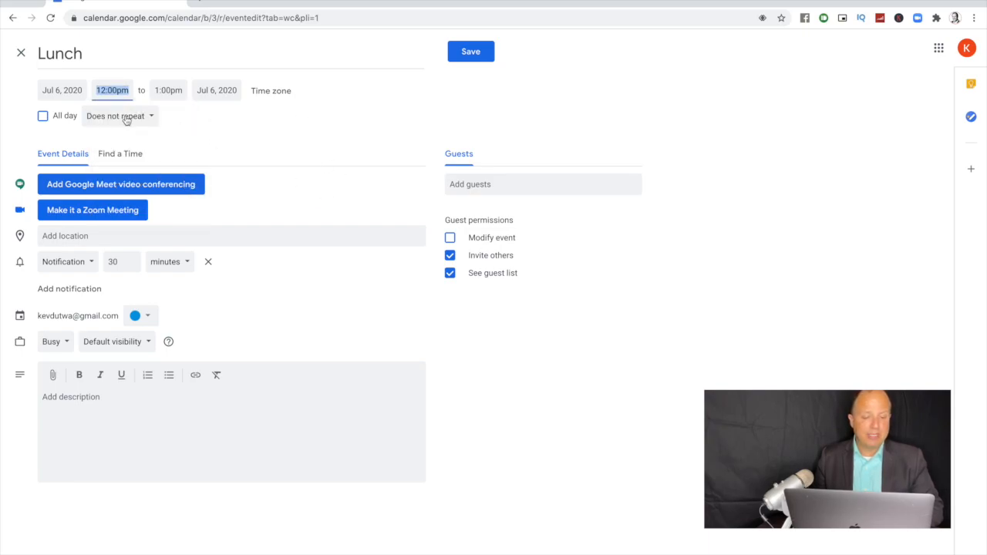
pyautogui.click(123, 117)
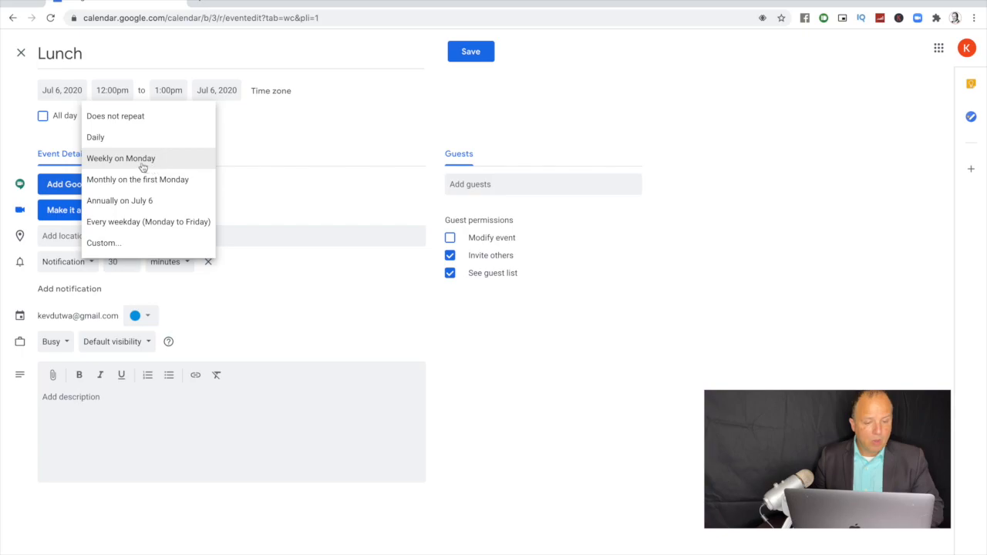
pyautogui.click(144, 226)
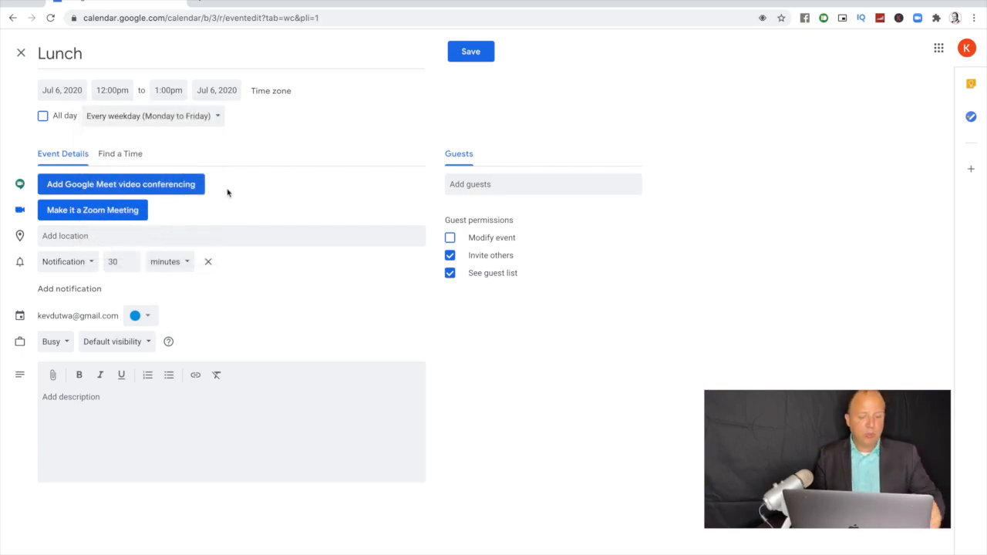
pyautogui.click(467, 51)
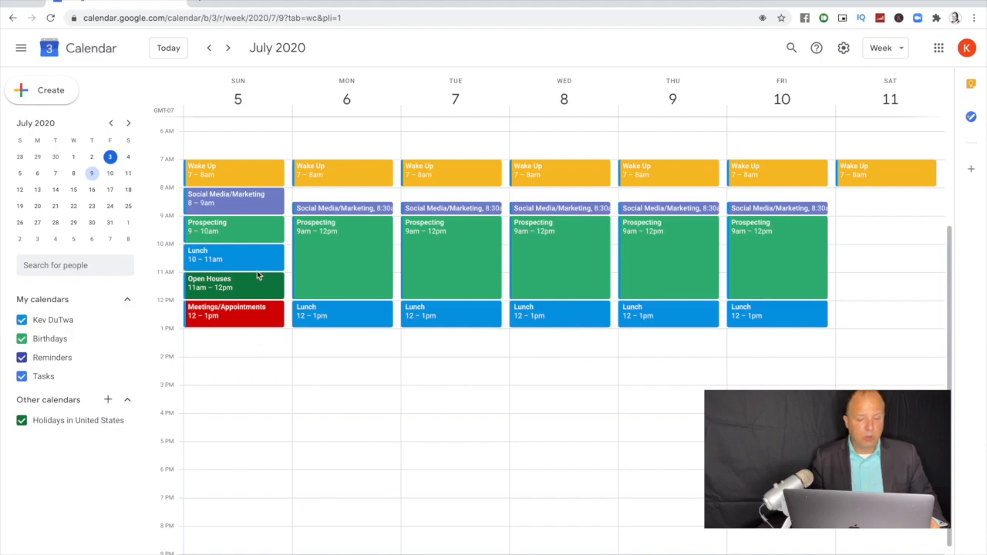
pyautogui.click(344, 342)
# Step: Name the new event 'Open Houses', remove its 30-minute notification, and color it Basil green
pyautogui.write('O')
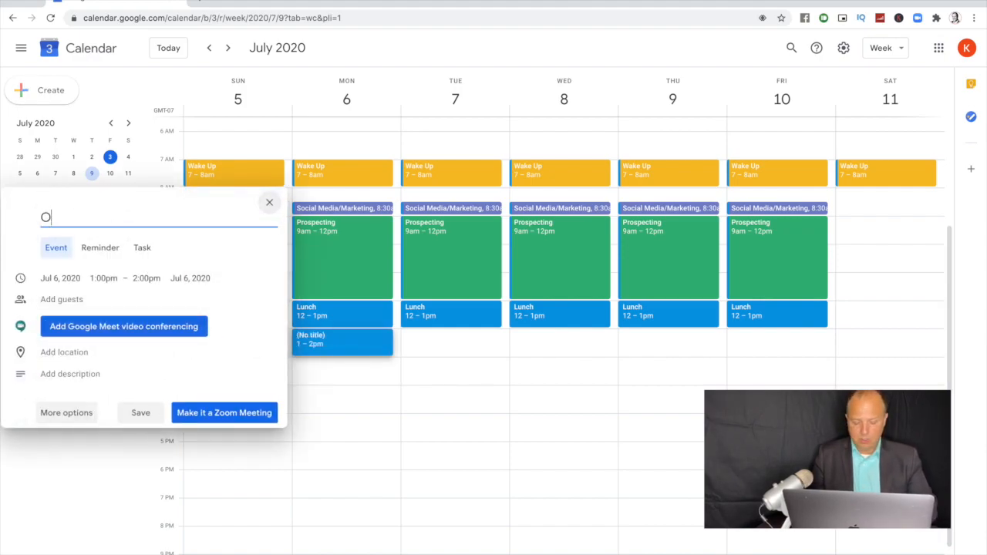
pyautogui.write('pen Houses')
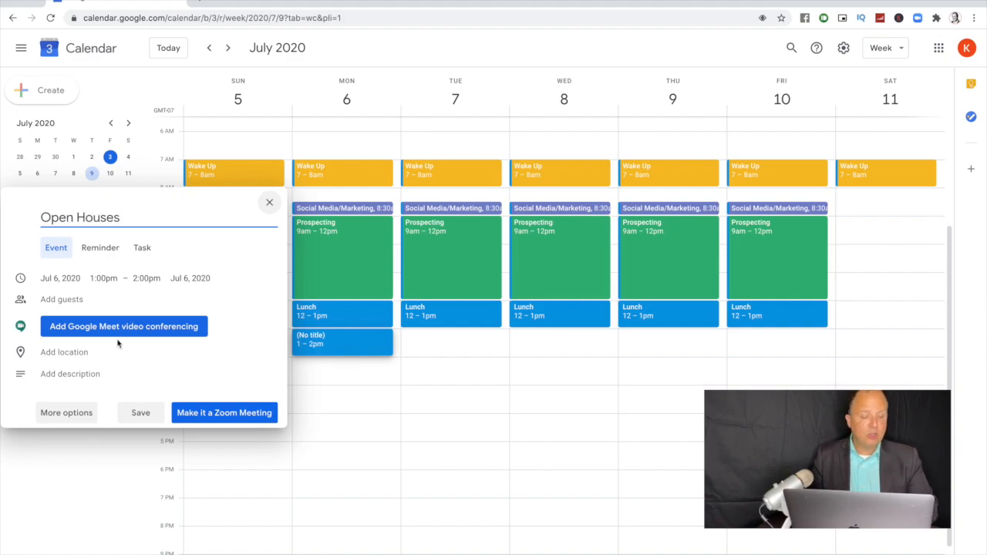
pyautogui.click(71, 412)
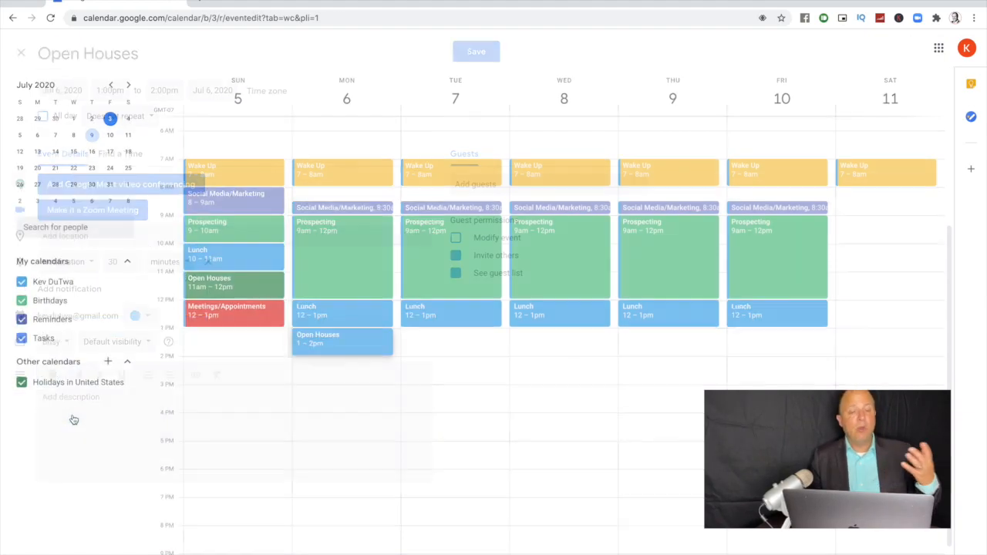
pyautogui.click(207, 262)
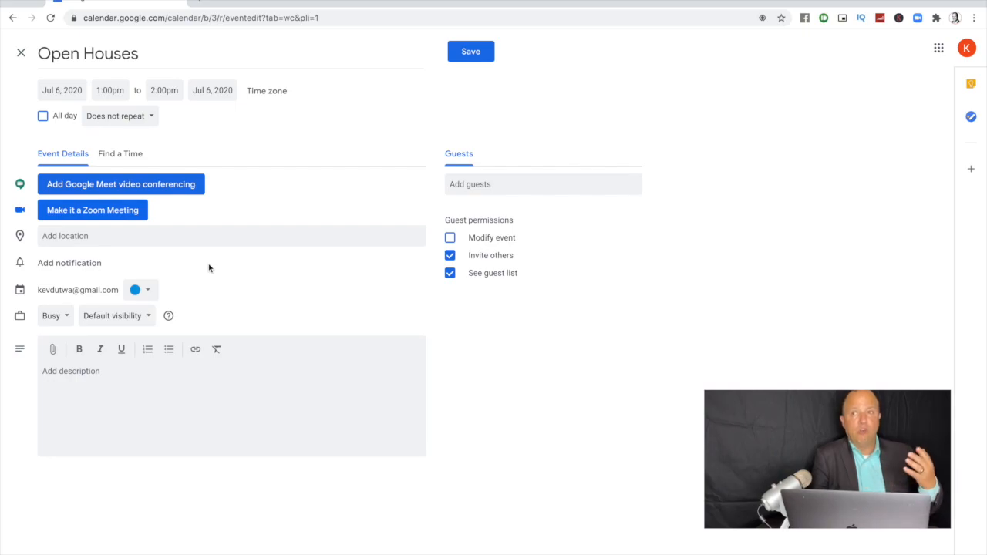
pyautogui.click(144, 290)
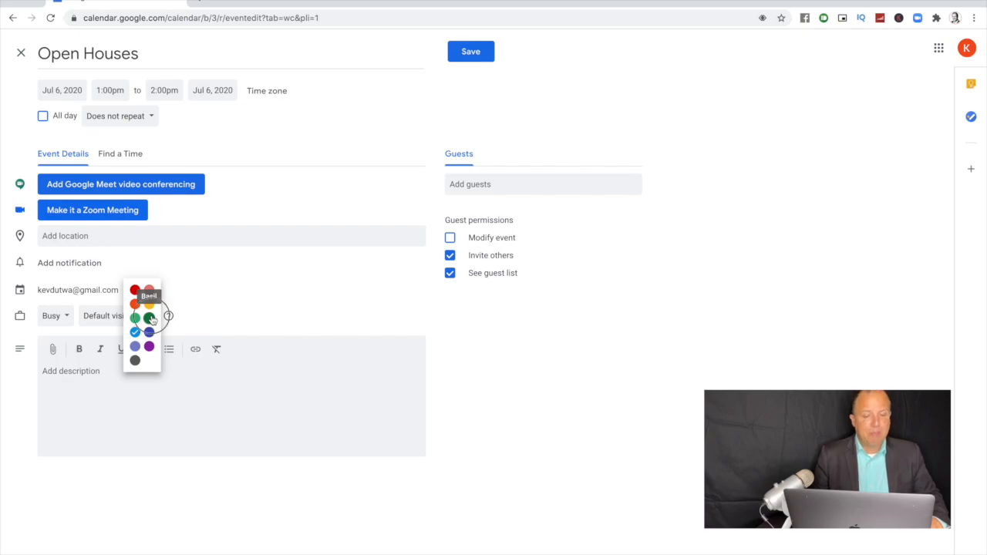
pyautogui.click(151, 318)
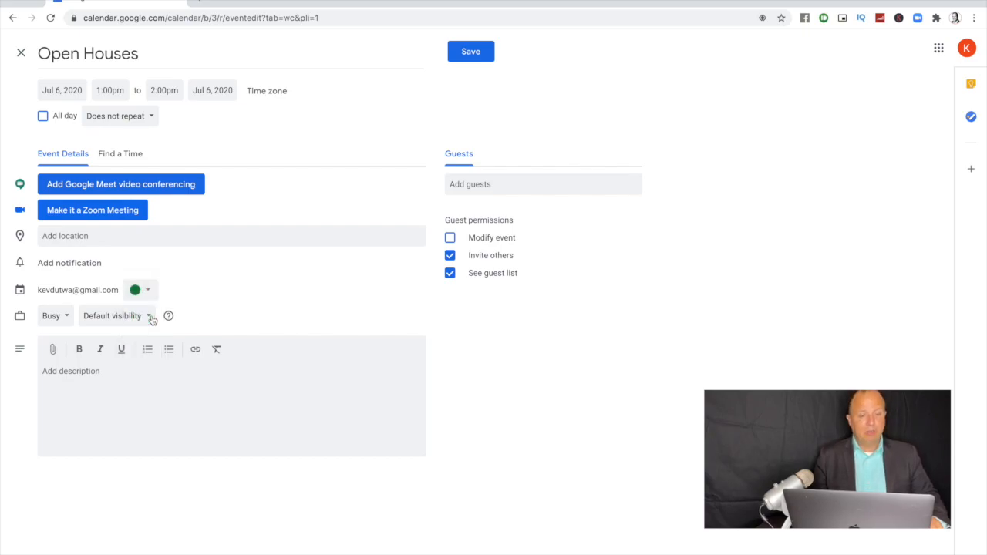
# Step: Make Open Houses repeat weekly Sunday through Friday with a custom schedule, then save
pyautogui.click(139, 116)
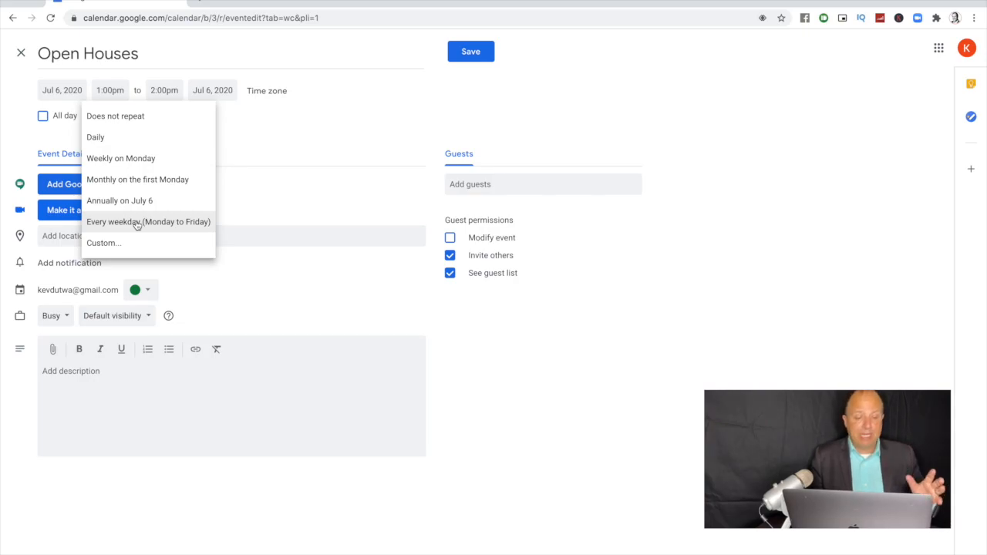
pyautogui.click(124, 245)
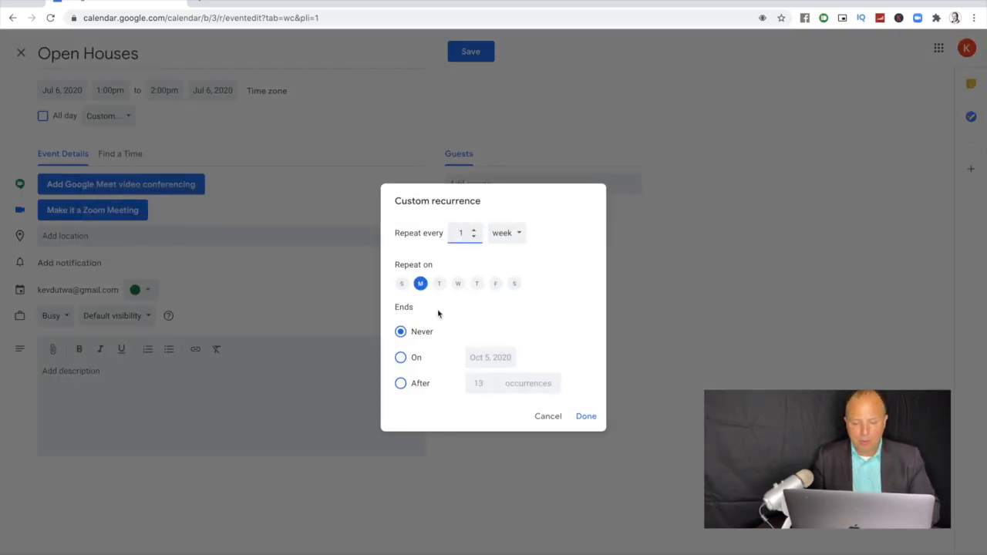
pyautogui.click(401, 283)
pyautogui.click(443, 284)
pyautogui.click(458, 284)
pyautogui.click(475, 283)
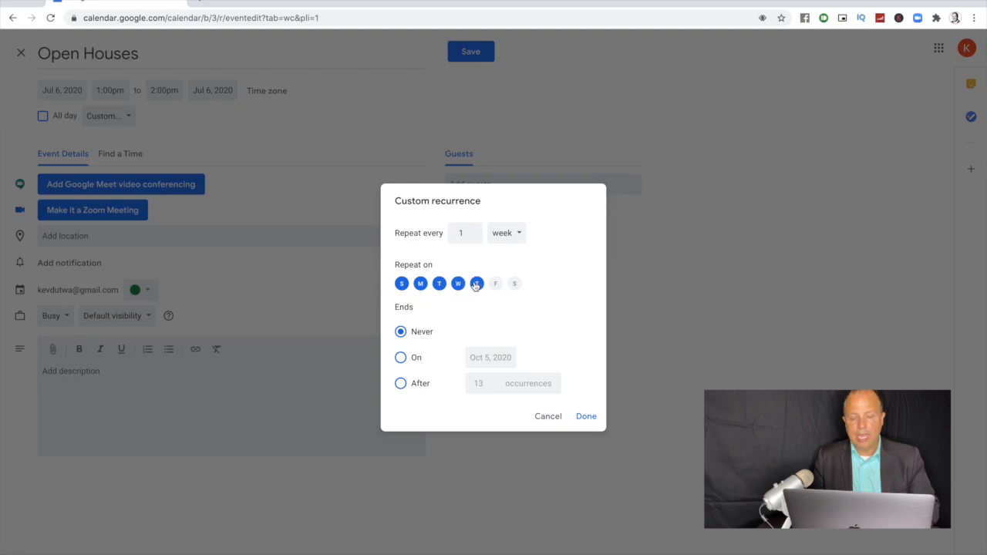
pyautogui.click(496, 284)
pyautogui.click(584, 416)
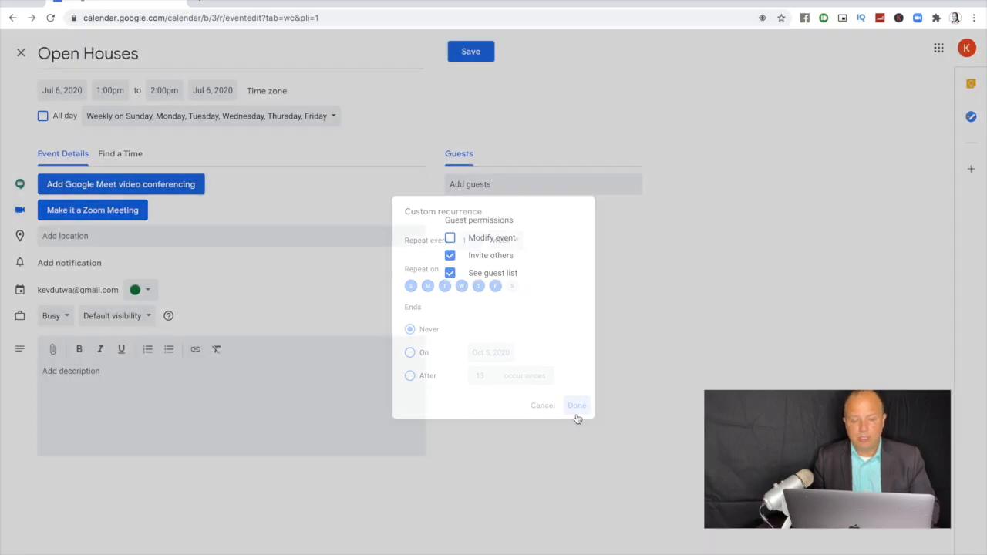
pyautogui.click(471, 59)
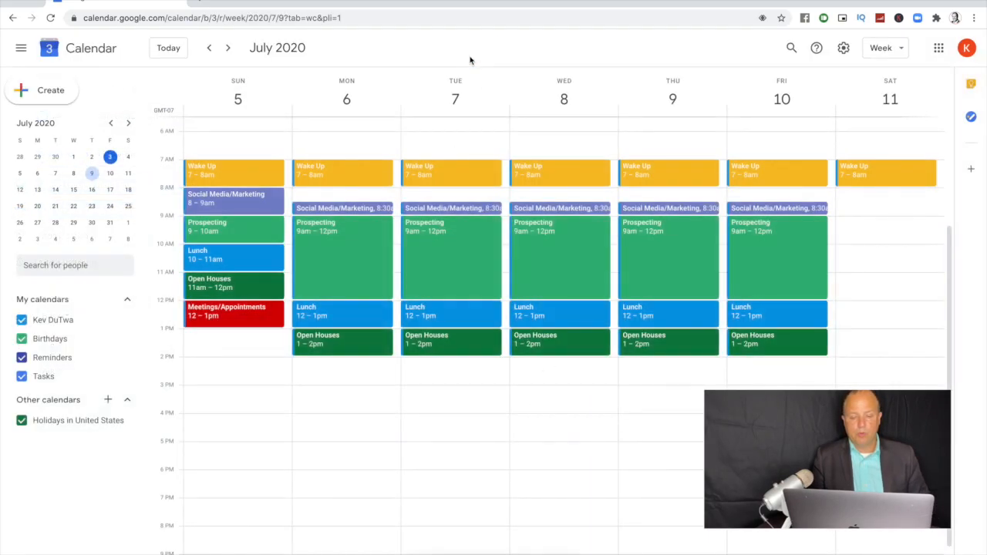
# Step: Change the Open Houses end time to 4:00pm and apply it to all events in the series
pyautogui.click(366, 342)
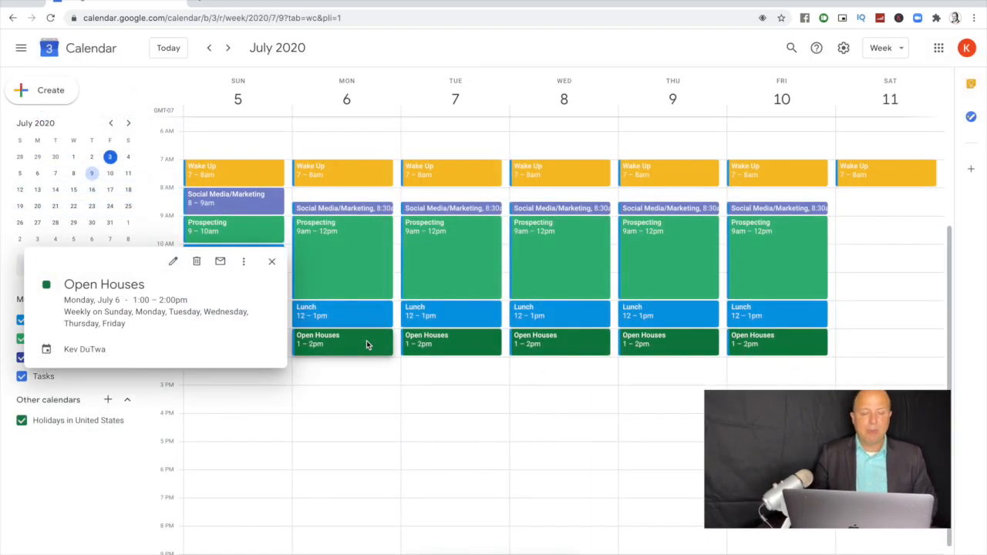
pyautogui.click(170, 261)
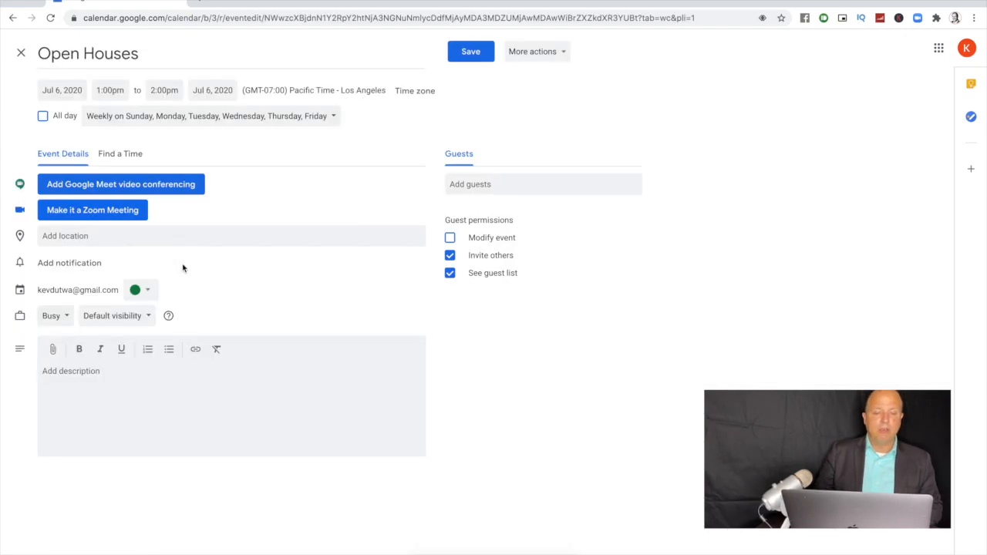
pyautogui.click(164, 90)
pyautogui.scroll(-1, 166, 183)
pyautogui.scroll(-1, 166, 183)
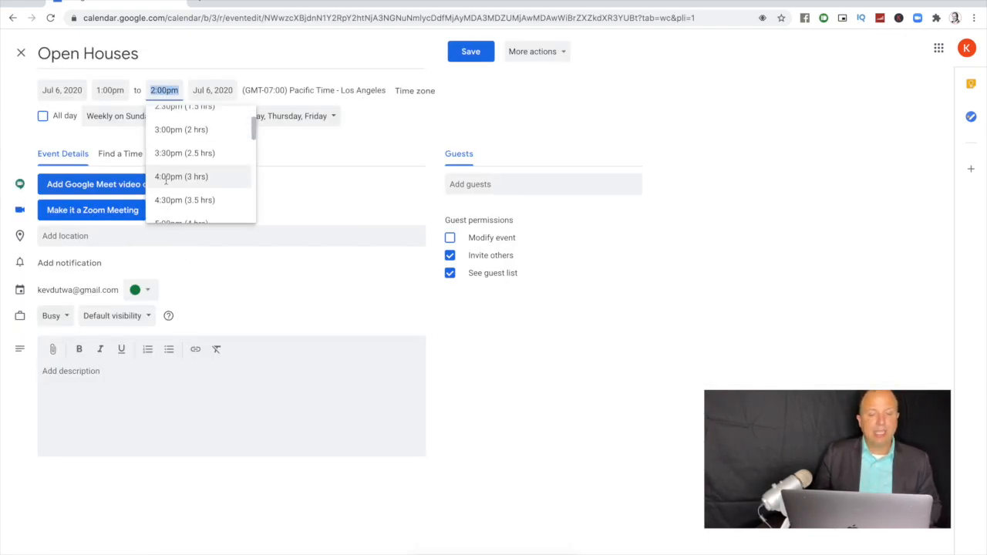
pyautogui.click(164, 174)
pyautogui.click(470, 52)
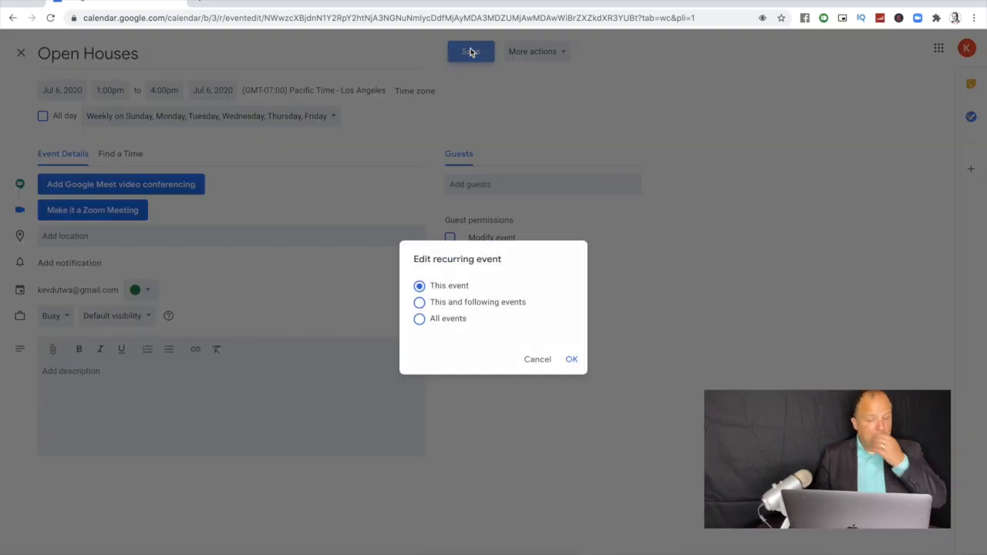
pyautogui.click(427, 320)
pyautogui.click(574, 360)
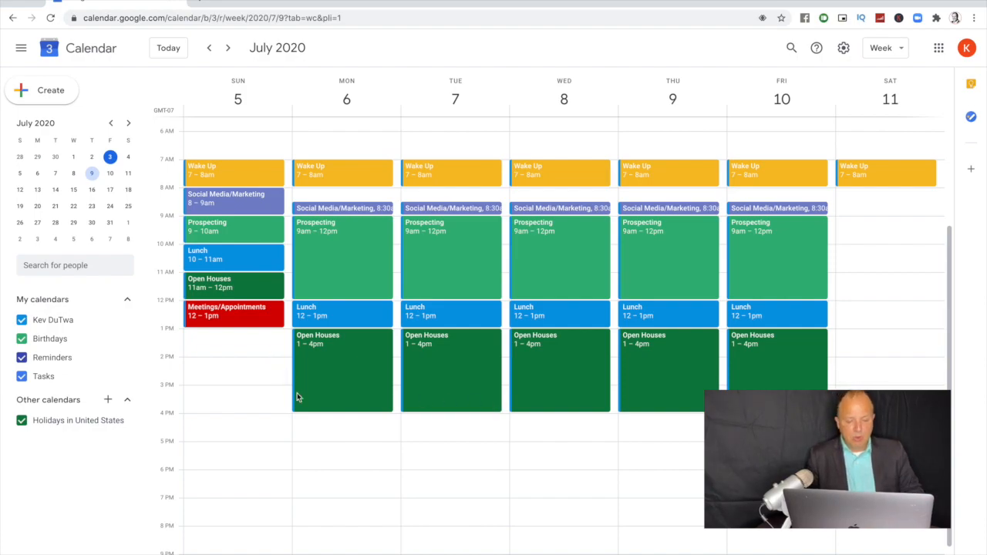
# Step: Create a Monday 5:00pm event titled 'Meeting/Appointment' in Tomato red
pyautogui.click(339, 463)
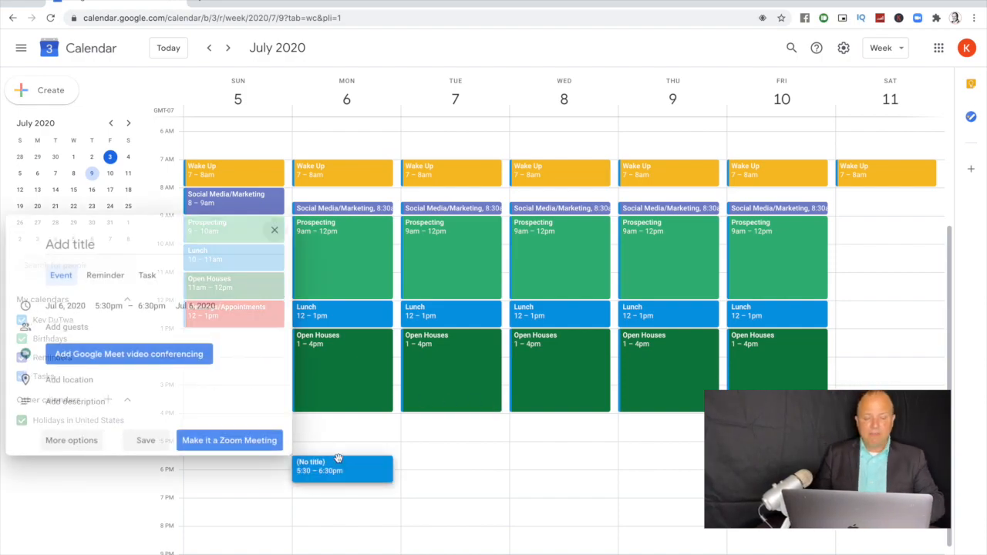
pyautogui.click(69, 440)
pyautogui.click(108, 90)
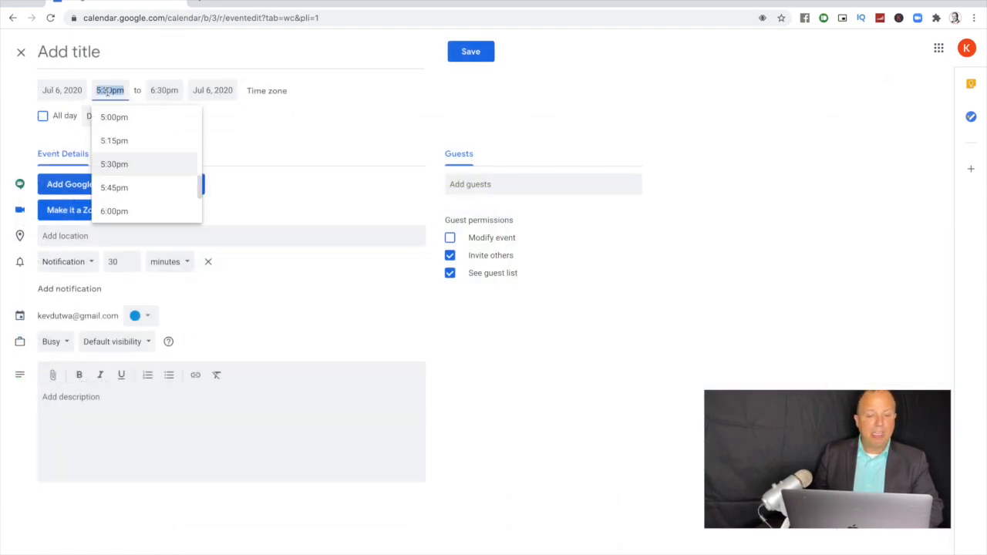
pyautogui.click(121, 122)
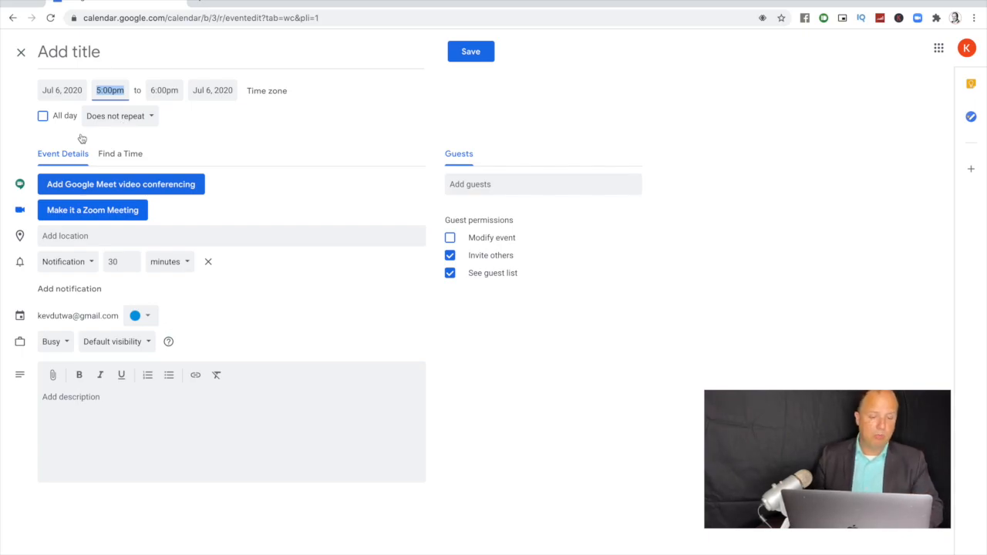
pyautogui.click(139, 316)
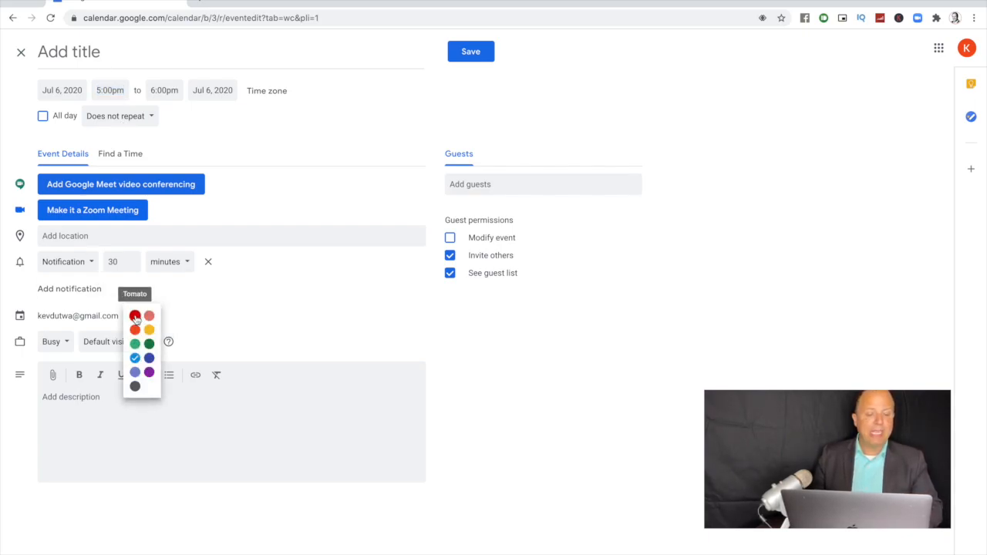
pyautogui.click(137, 316)
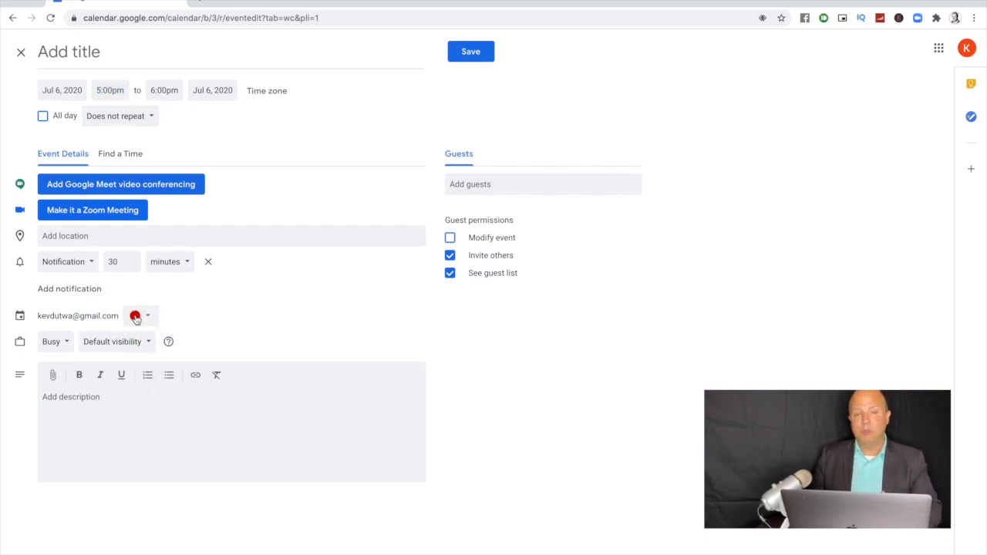
pyautogui.click(137, 61)
pyautogui.write('Meeting')
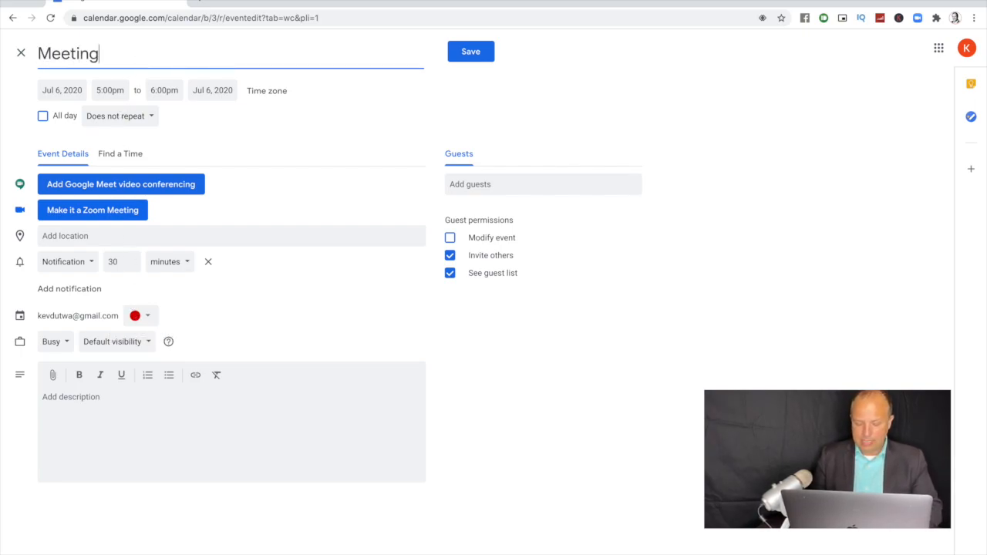
pyautogui.write('/Appointment')
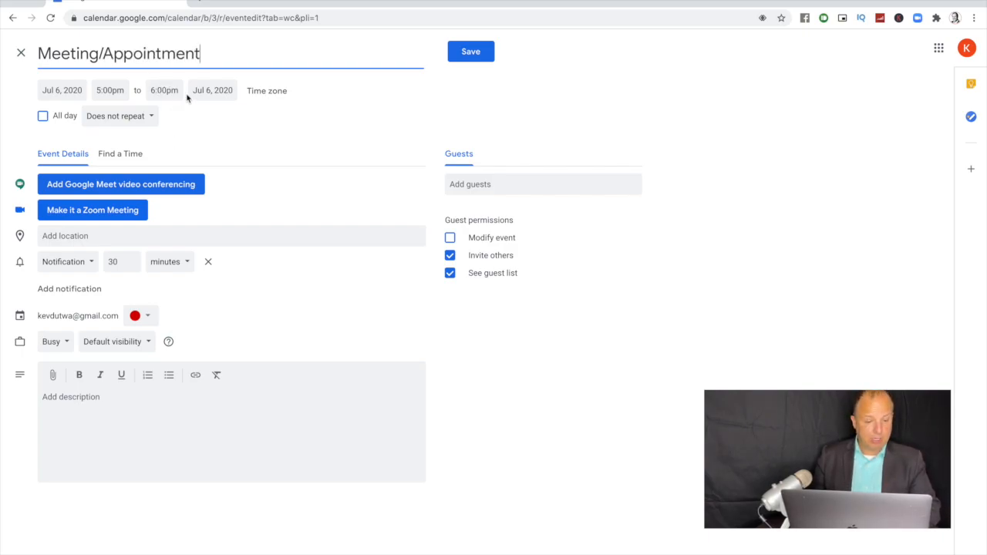
# Step: Set Meeting/Appointment to repeat weekly Sunday through Thursday and save it
pyautogui.click(135, 117)
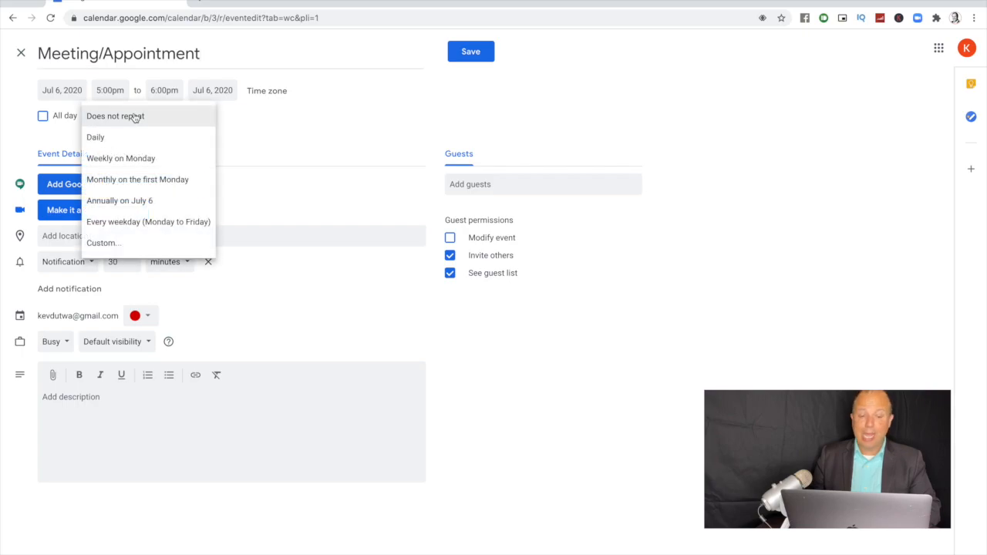
pyautogui.click(115, 243)
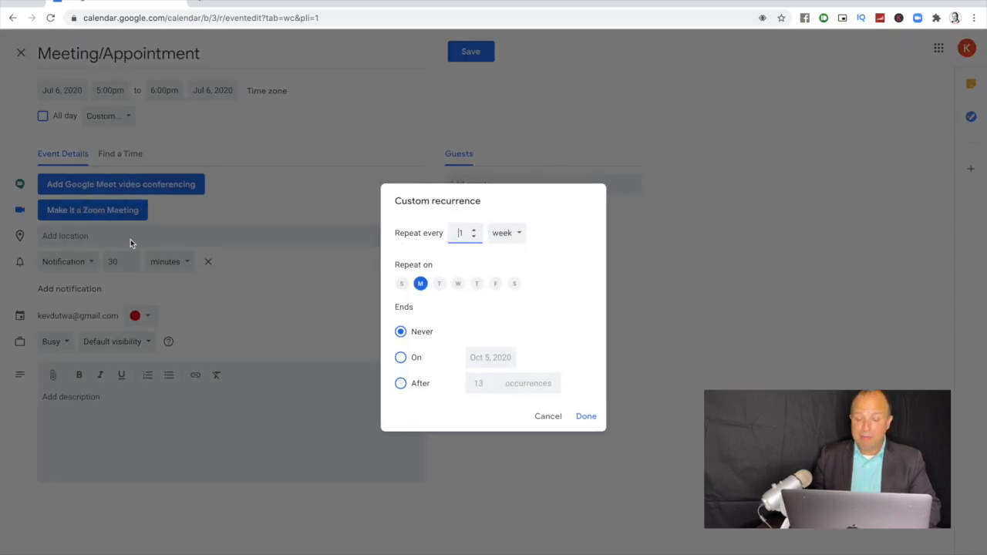
pyautogui.click(401, 286)
pyautogui.click(475, 285)
pyautogui.click(458, 284)
pyautogui.click(438, 284)
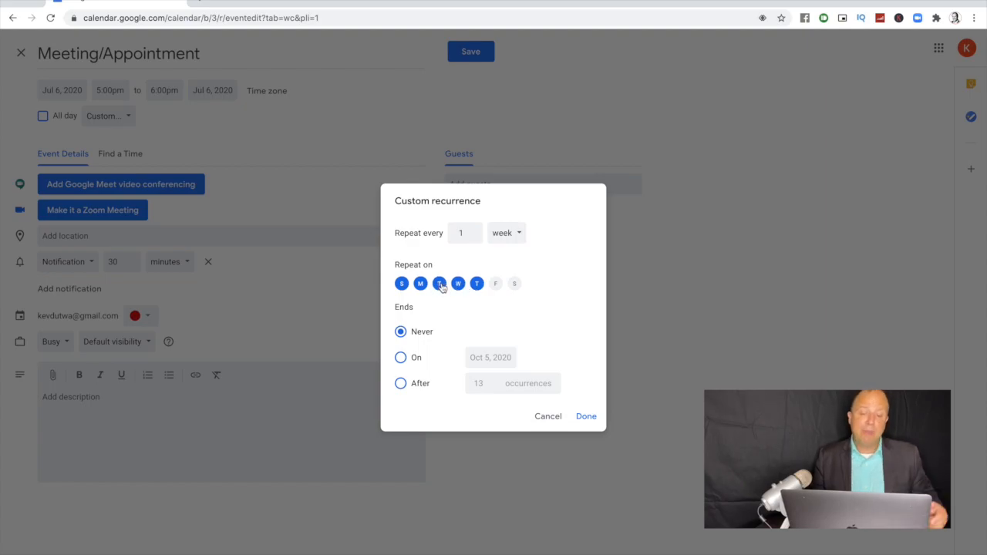
pyautogui.click(581, 420)
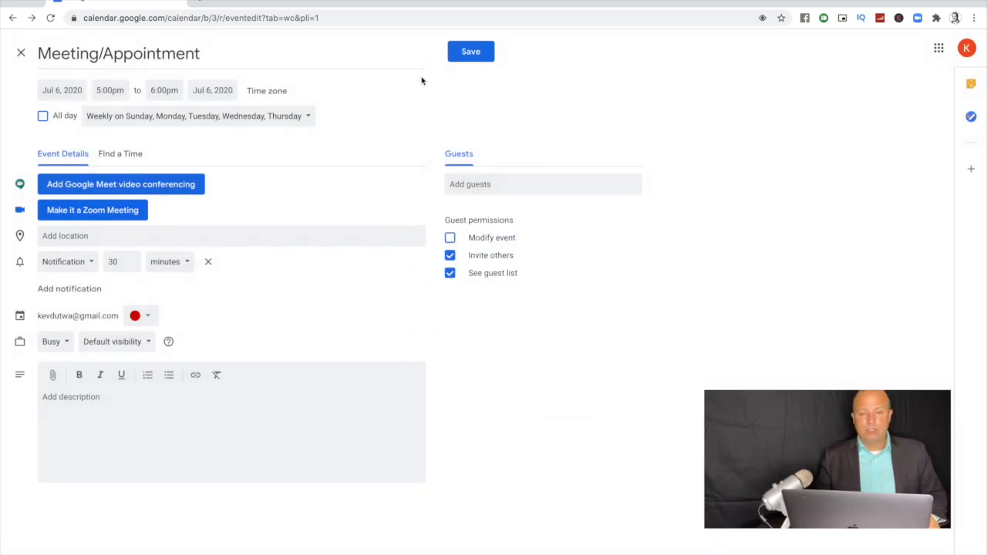
pyautogui.click(468, 53)
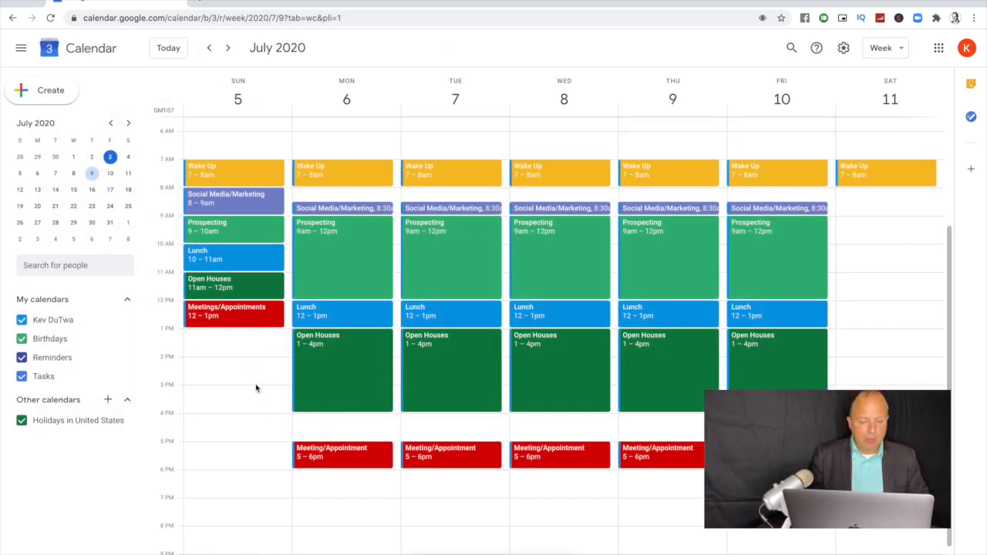
# Step: Create a Sunday afternoon event titled 'Open House' in Basil dark green
pyautogui.click(244, 346)
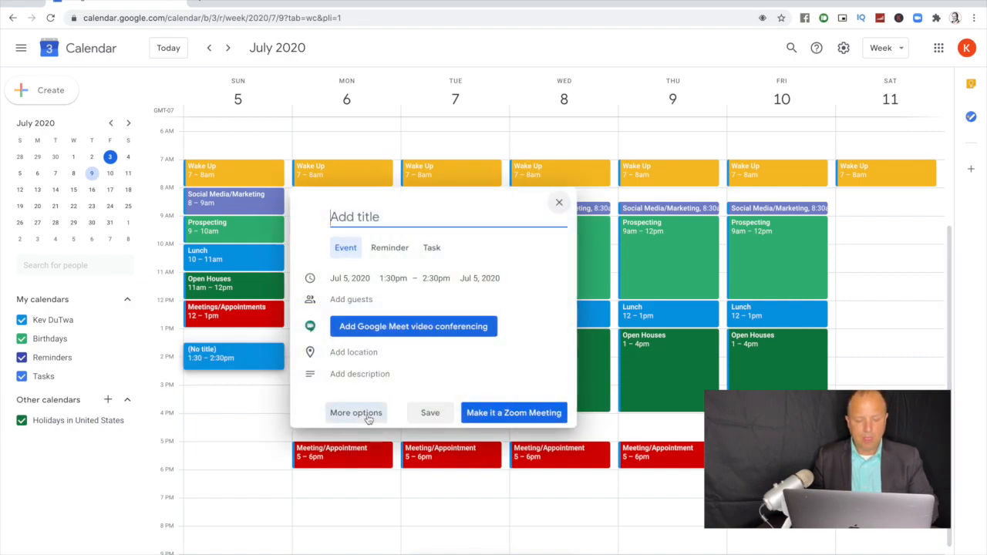
pyautogui.click(358, 413)
pyautogui.click(139, 316)
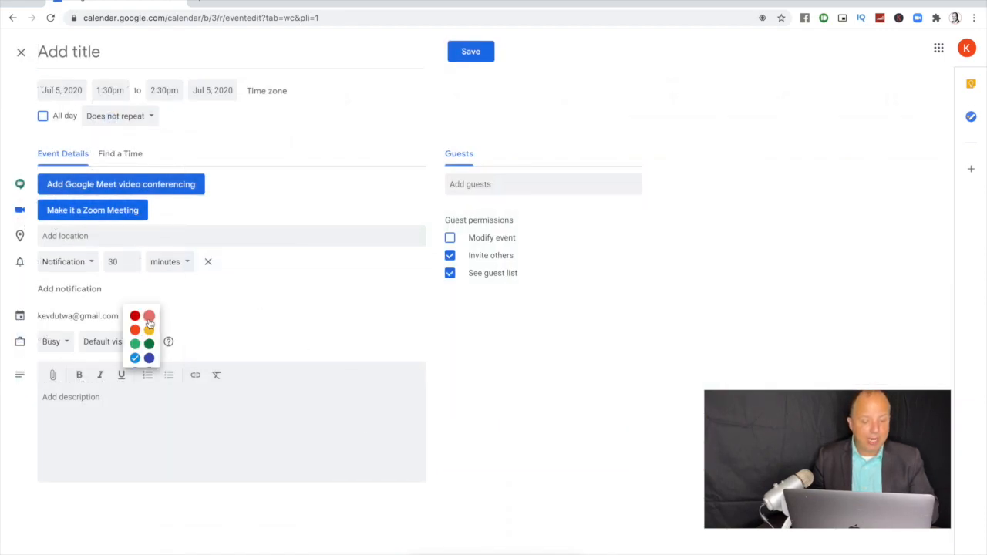
pyautogui.click(146, 346)
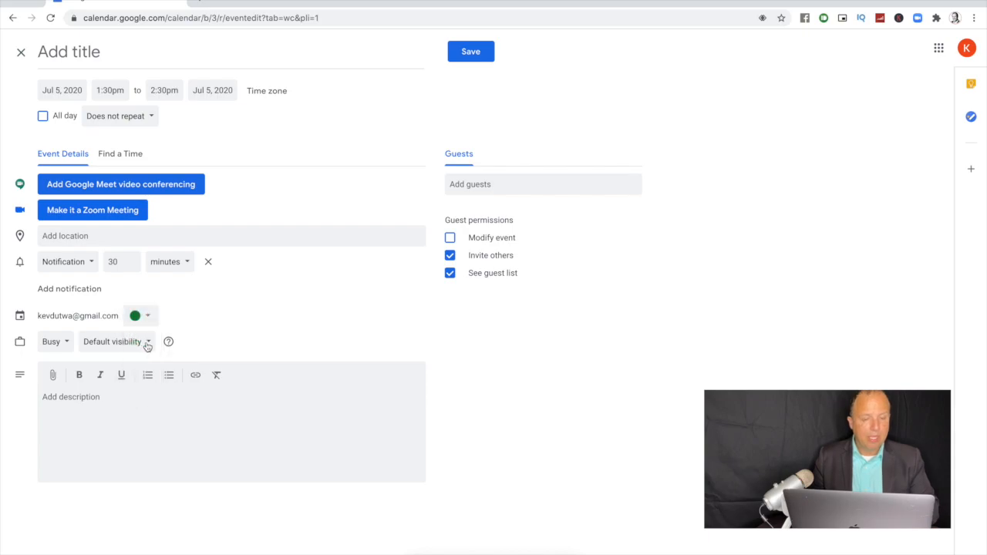
pyautogui.click(86, 54)
pyautogui.write('Open House')
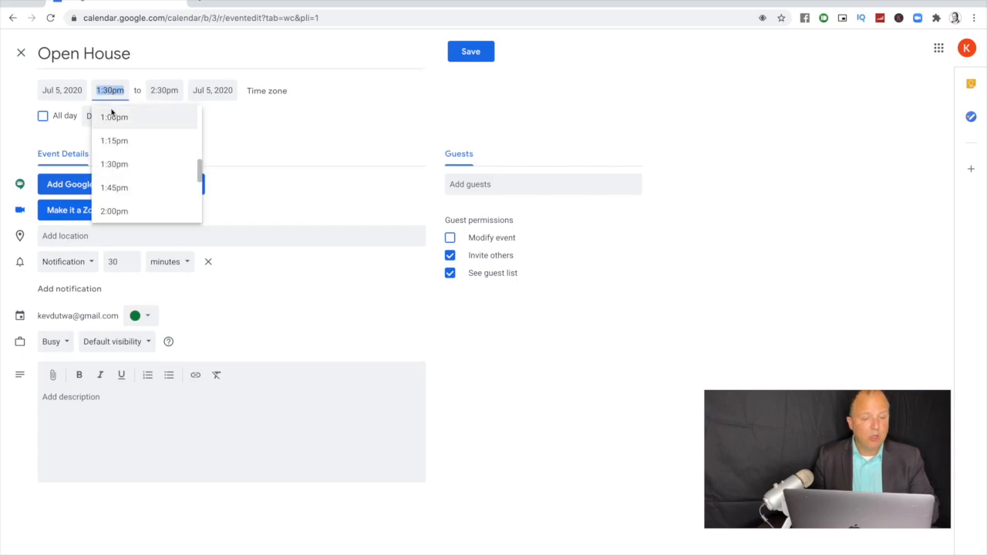
# Step: Set Open House to 1:00–4:00pm, no notification, repeating weekly on Sunday, and save
pyautogui.click(114, 116)
pyautogui.click(156, 91)
pyautogui.scroll(-3, 158, 183)
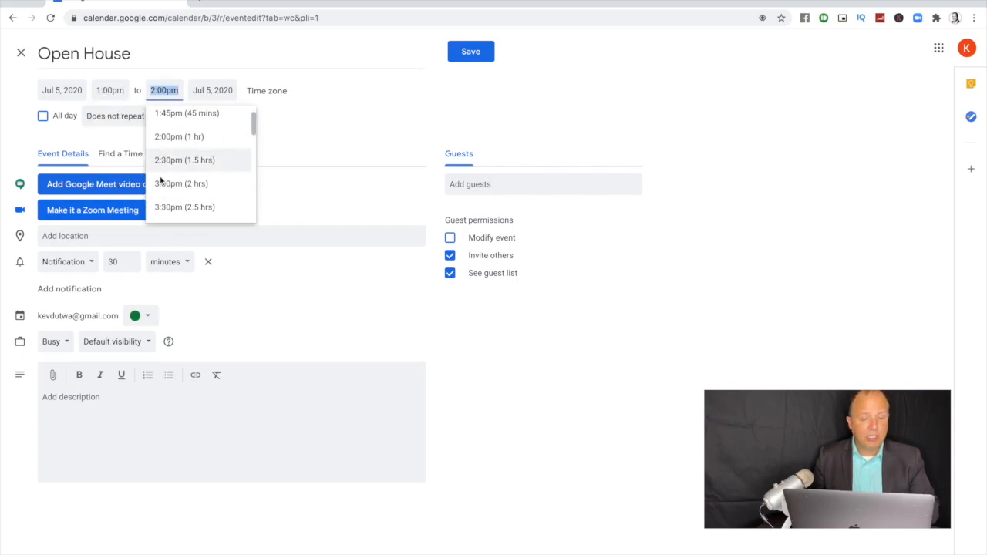
pyautogui.click(159, 183)
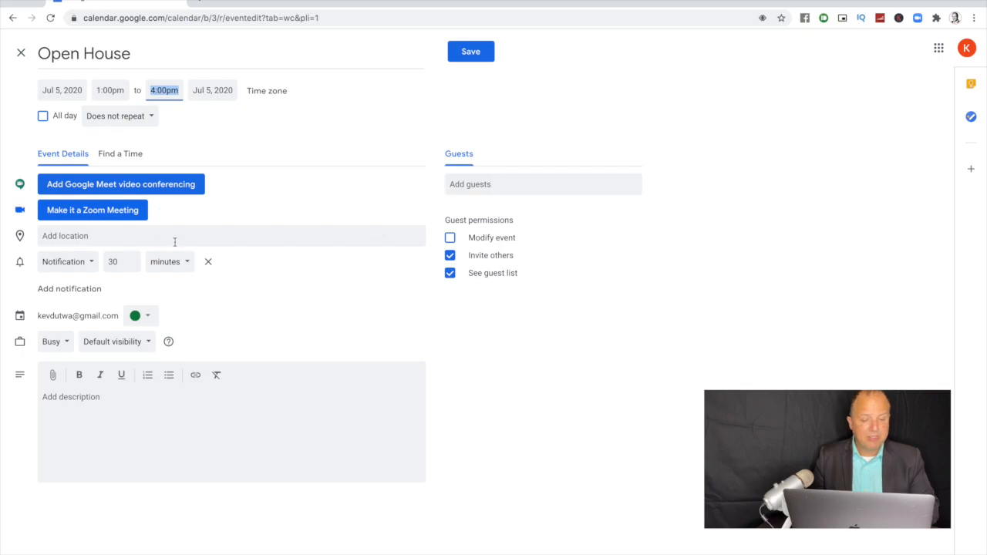
pyautogui.click(208, 262)
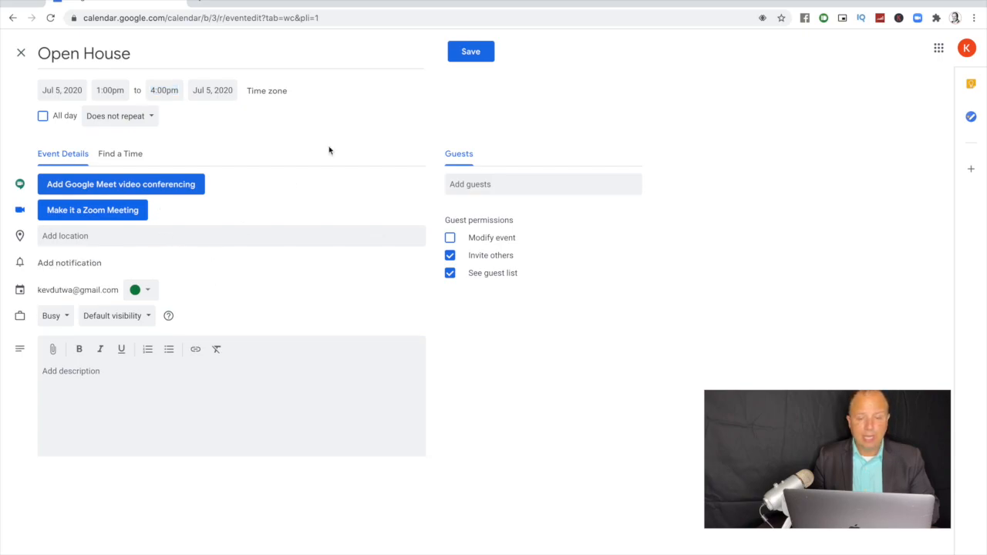
pyautogui.click(131, 117)
pyautogui.click(131, 159)
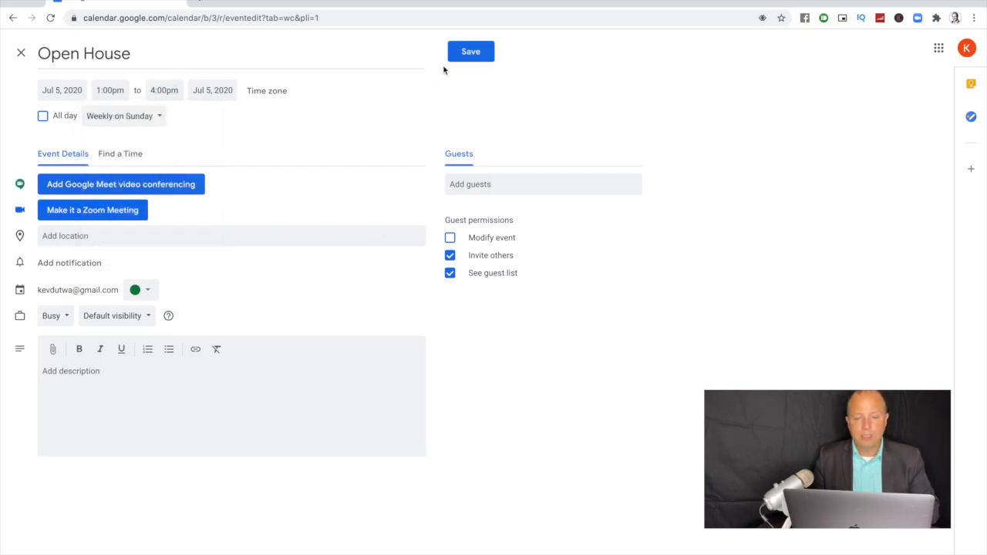
pyautogui.click(452, 56)
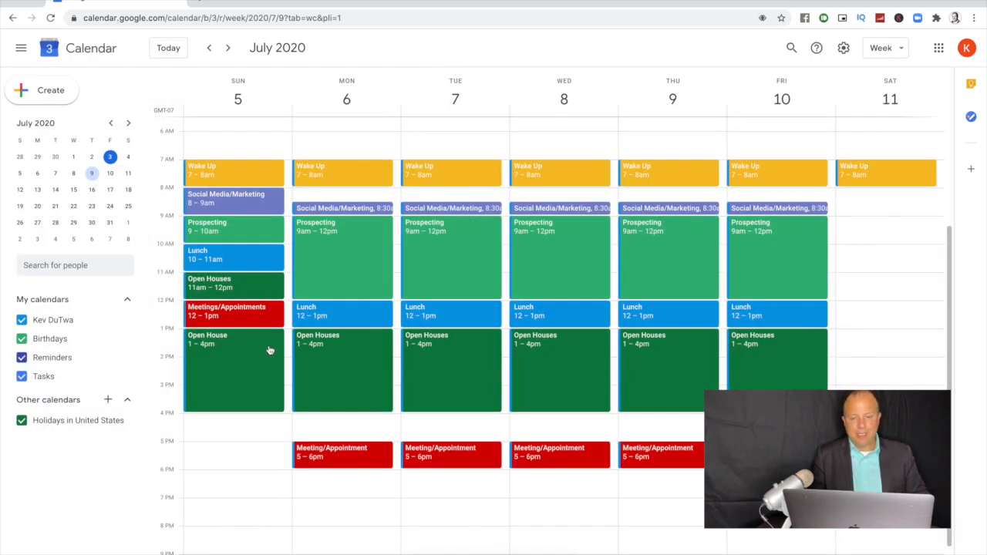